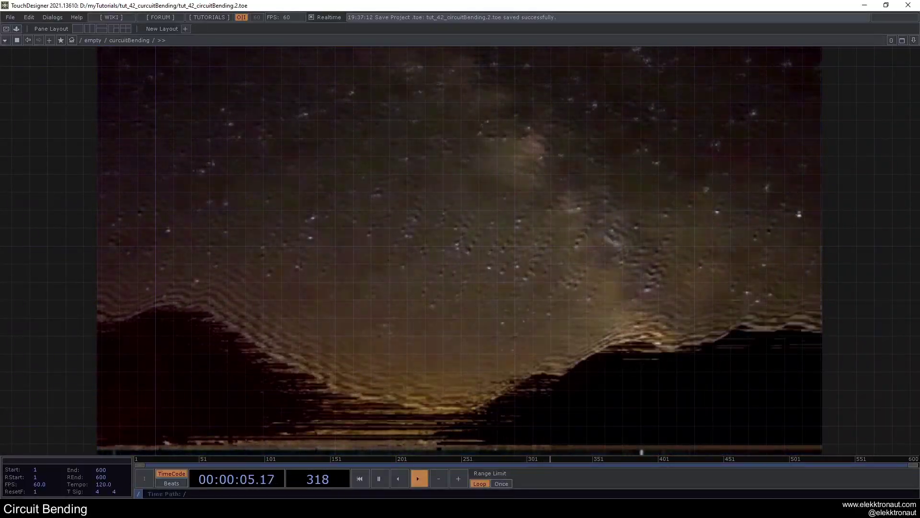
- Examine the existing circuitBending network from its input to its output and return to the parent network
key("h")
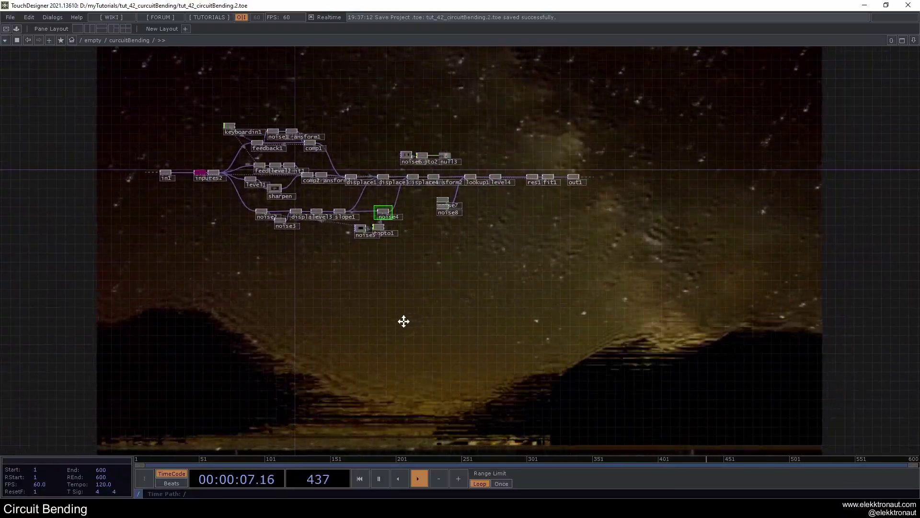
scroll(391, 290, "up", 3)
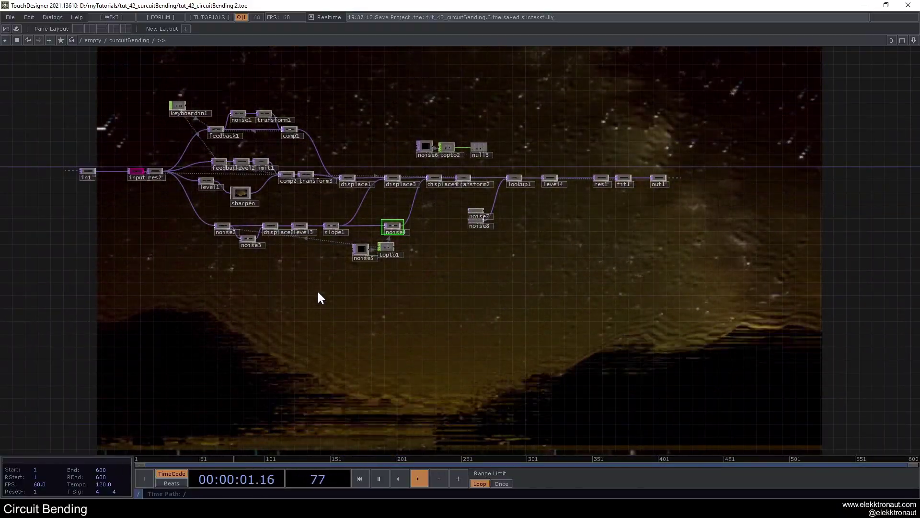
scroll(318, 290, "up", 2)
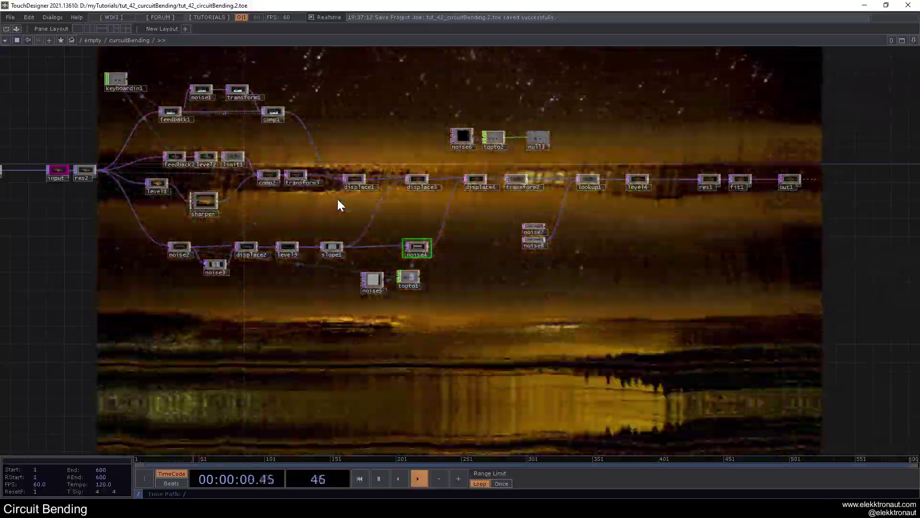
left_click_drag(337, 199, 372, 240)
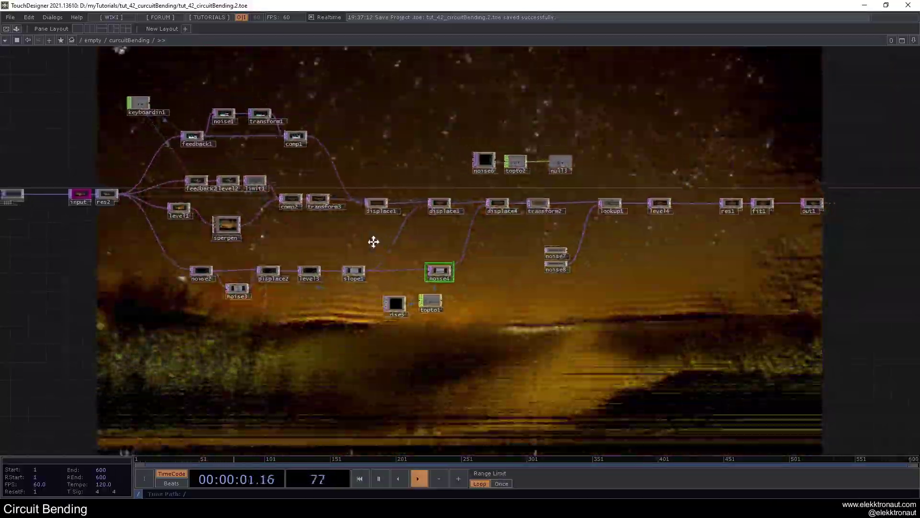
scroll(372, 242, "down", 2)
scroll(373, 245, "down", 6)
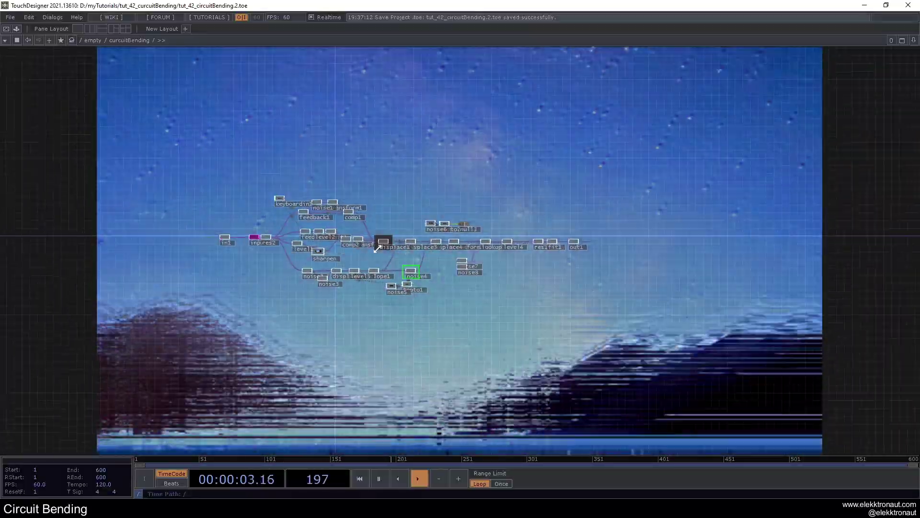
scroll(378, 248, "down", 3)
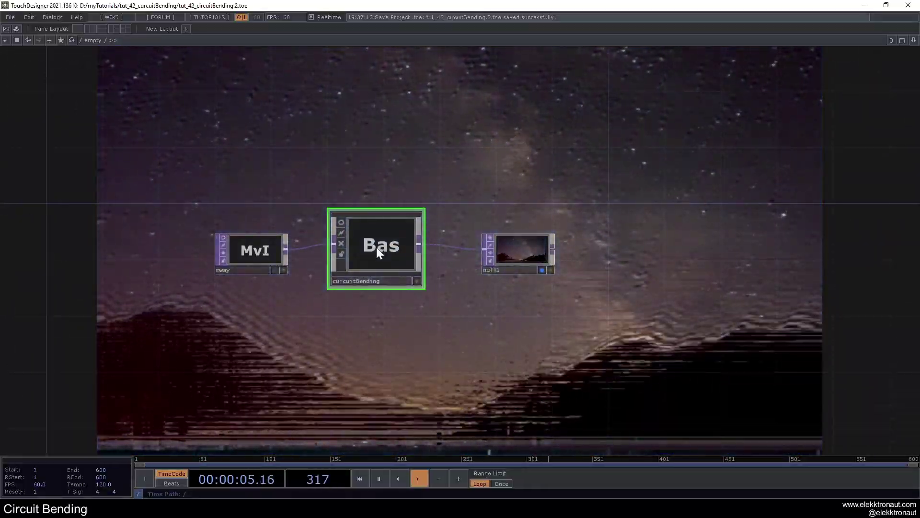
- Delete the old circuitBending component and the null1 operator, leaving only the mway movie
key("Delete")
left_click(535, 246)
key("Delete")
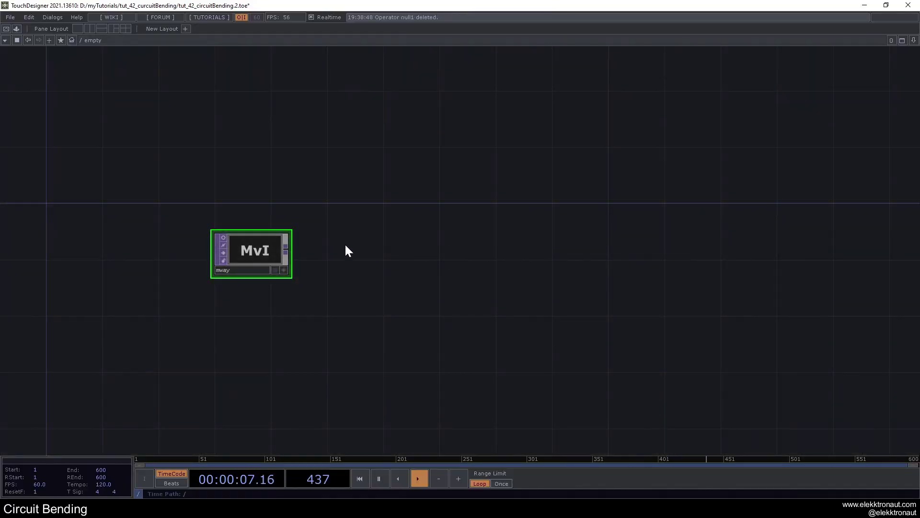
- Add a Base component fed by the output of the mway movie
scroll(293, 255, "up", 5)
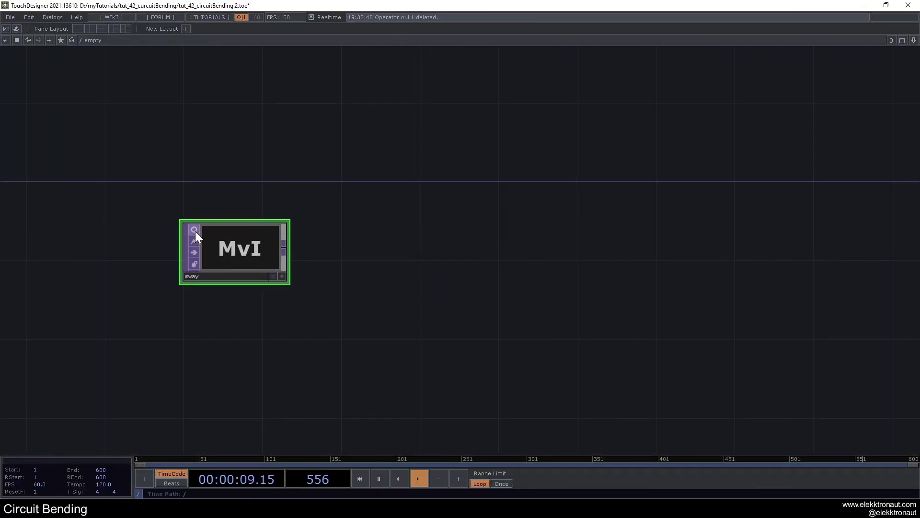
scroll(225, 256, "up", 3)
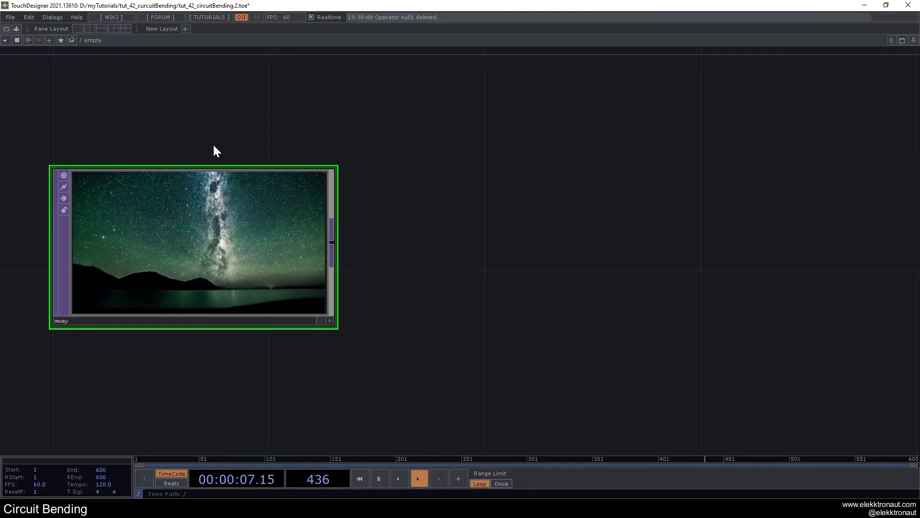
scroll(214, 147, "down", 3)
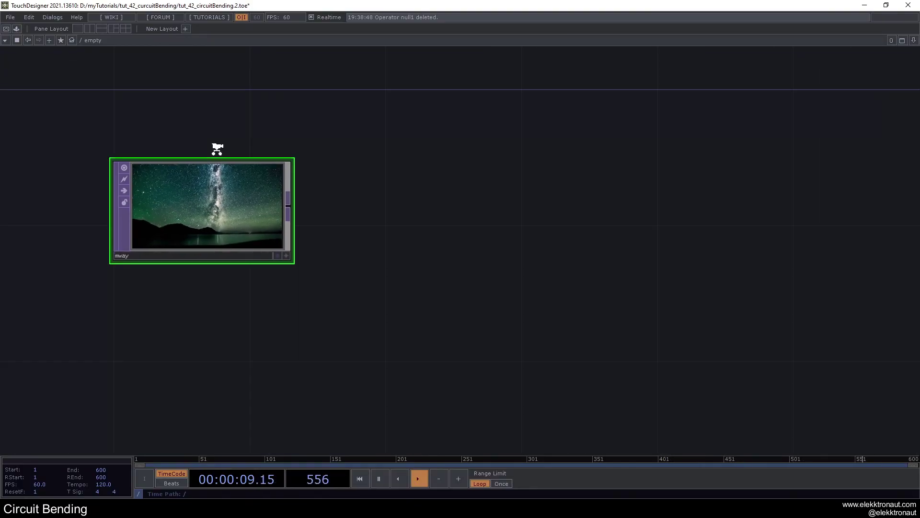
right_click(278, 200)
left_click(246, 189)
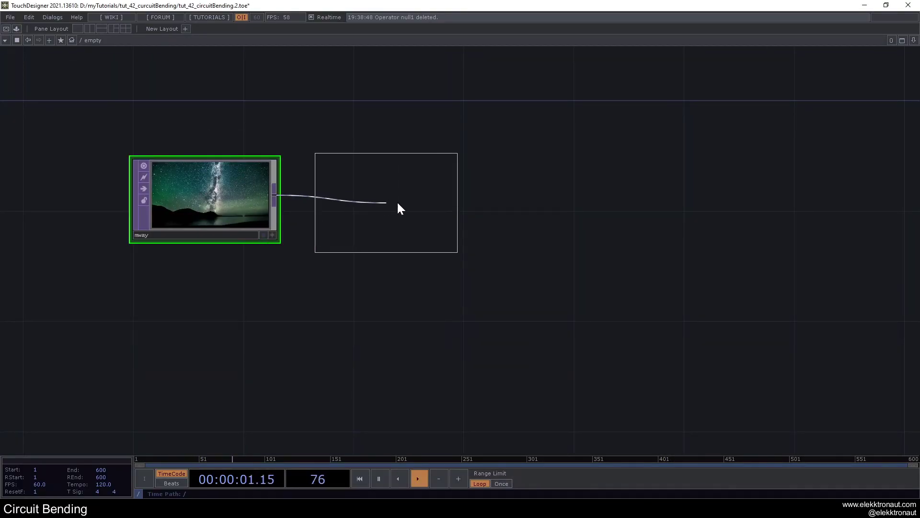
left_click(446, 206)
right_click(616, 238)
left_click(651, 371)
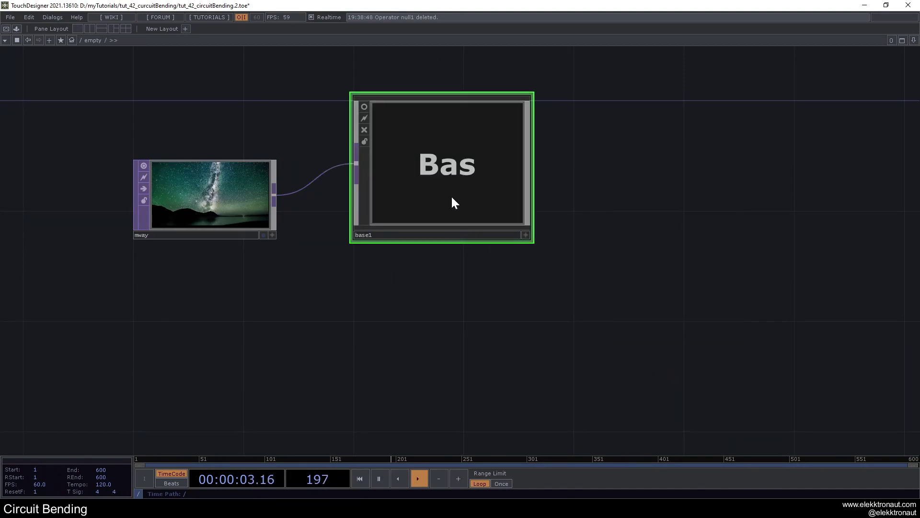
- Rename the new Base component to circuitBending
type("c")
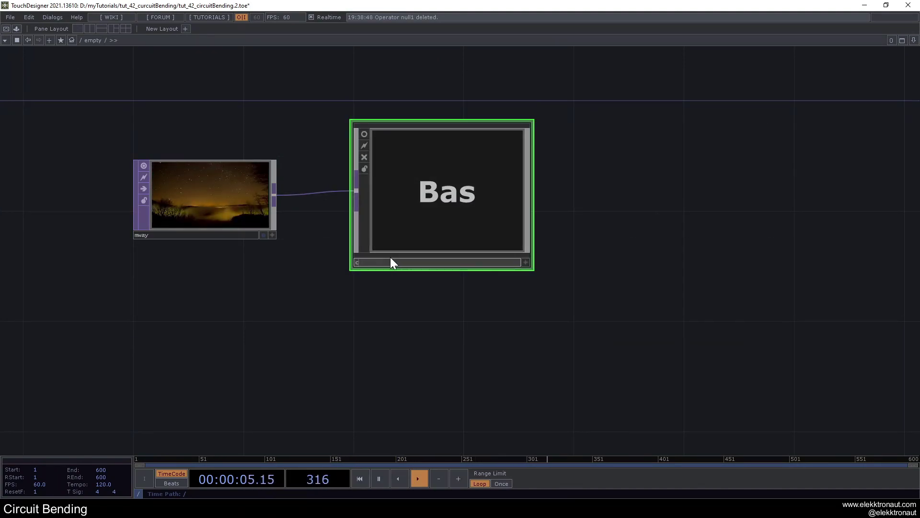
type("ircuitBending")
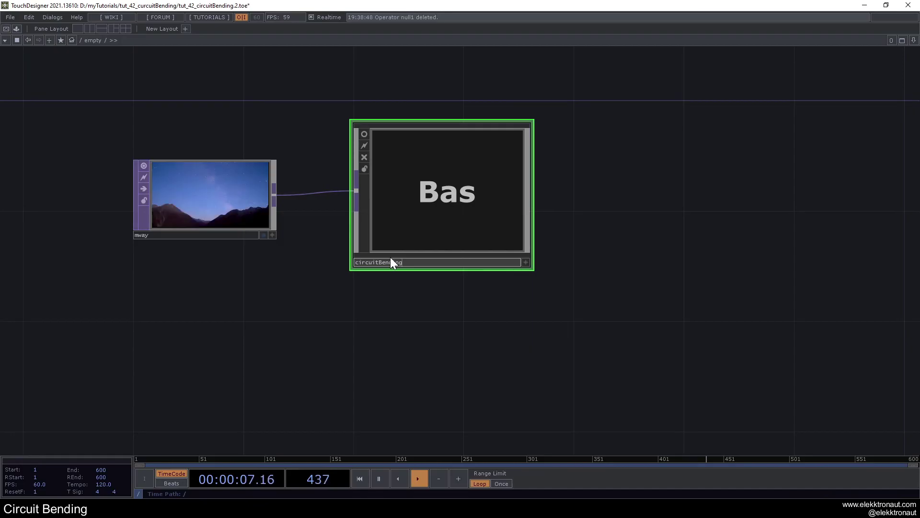
key("Return")
- Inside circuitBending, pass in1 through a Null TOP and end the chain with an Out TOP
scroll(509, 197, "up", 3)
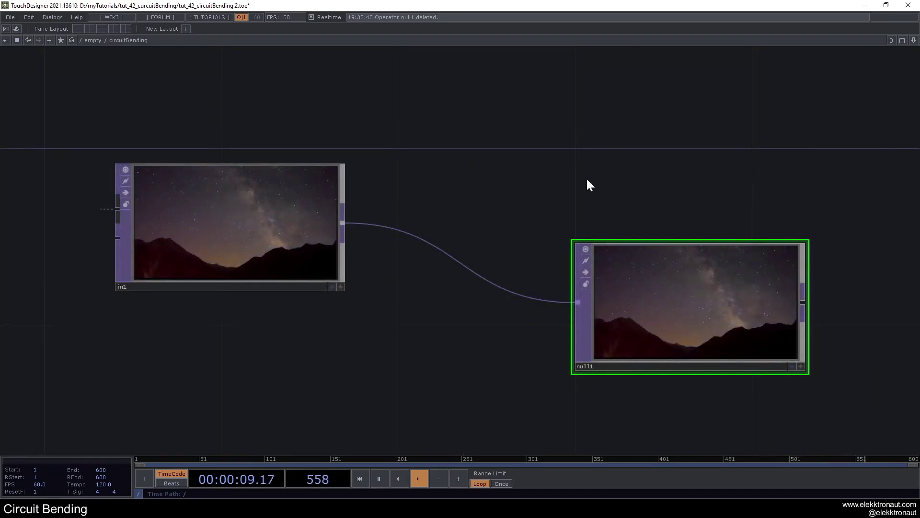
right_click(266, 255)
type("out")
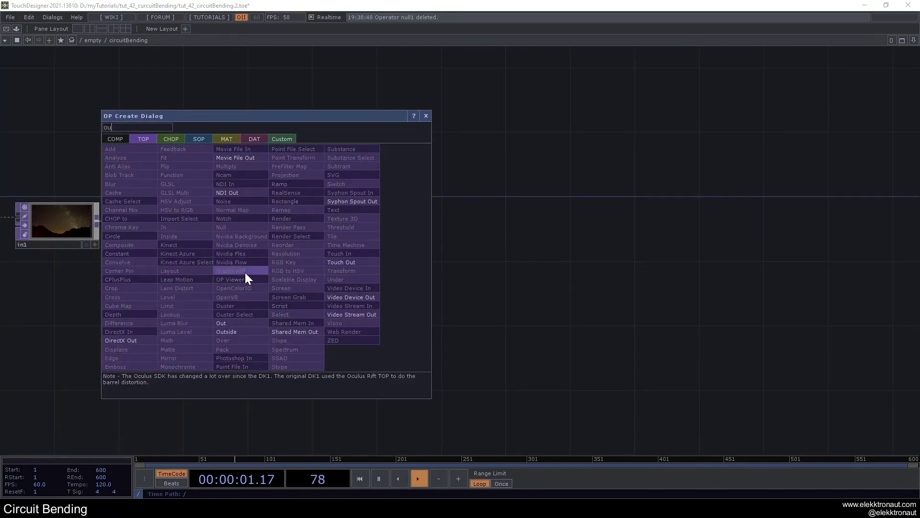
left_click(228, 320)
left_click(433, 205)
scroll(352, 243, "down", 3)
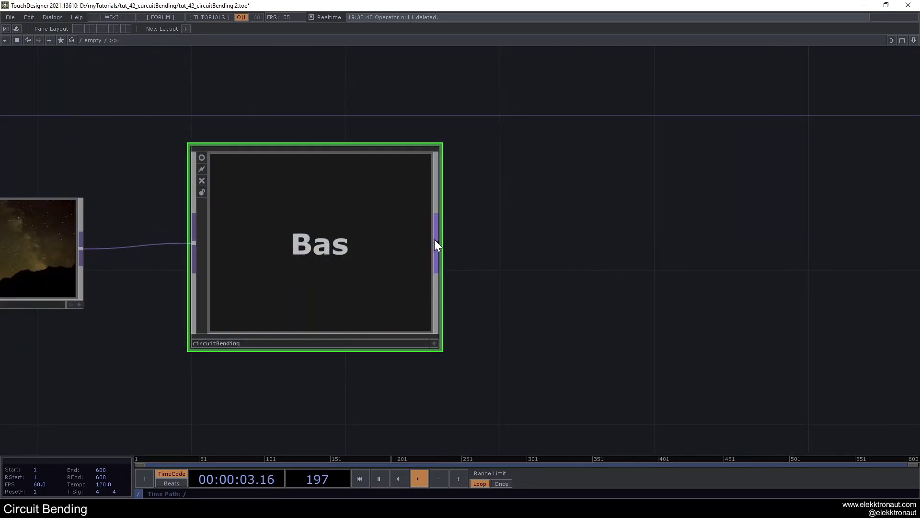
- Add a Null TOP after the output of circuitBending in the parent network
key("Tab")
type("n")
left_click(406, 213)
left_click(628, 247)
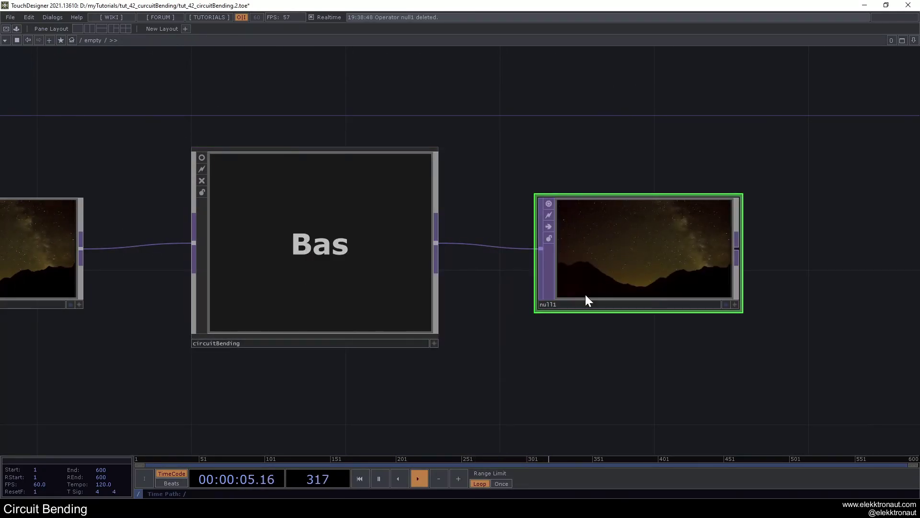
scroll(551, 314, "down", 2)
- Show the parameters and, inside circuitBending, spread in1 and null1 far apart from out1
left_click(476, 336)
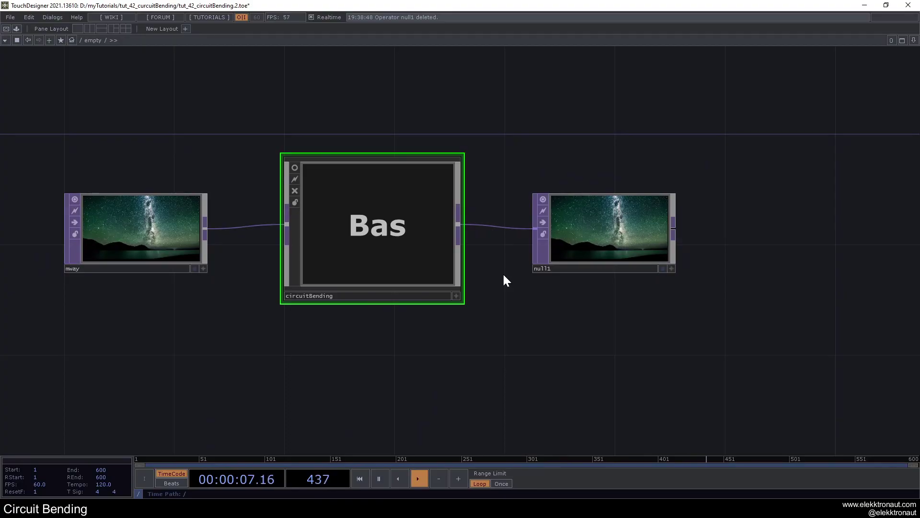
key("p")
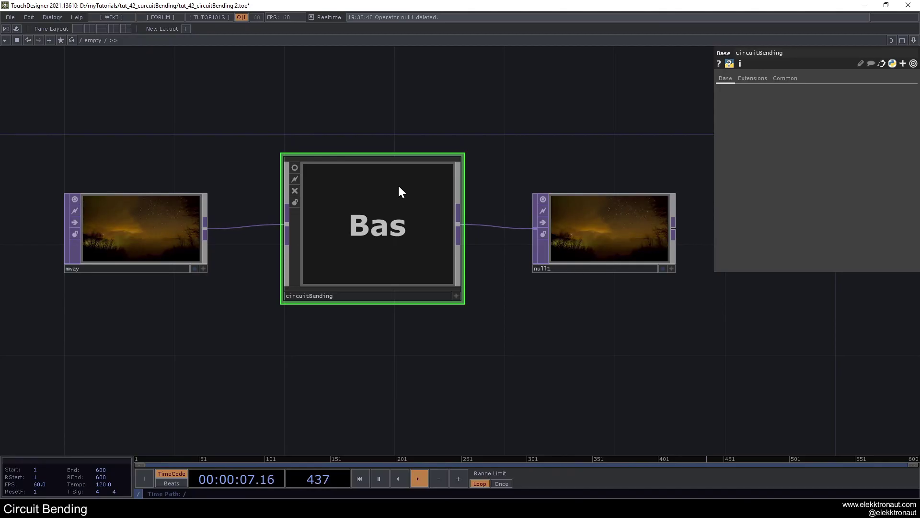
scroll(400, 193, "up", 5)
left_click_drag(403, 254, 768, 261)
left_click_drag(223, 268, 69, 256)
left_click_drag(295, 286, 130, 268)
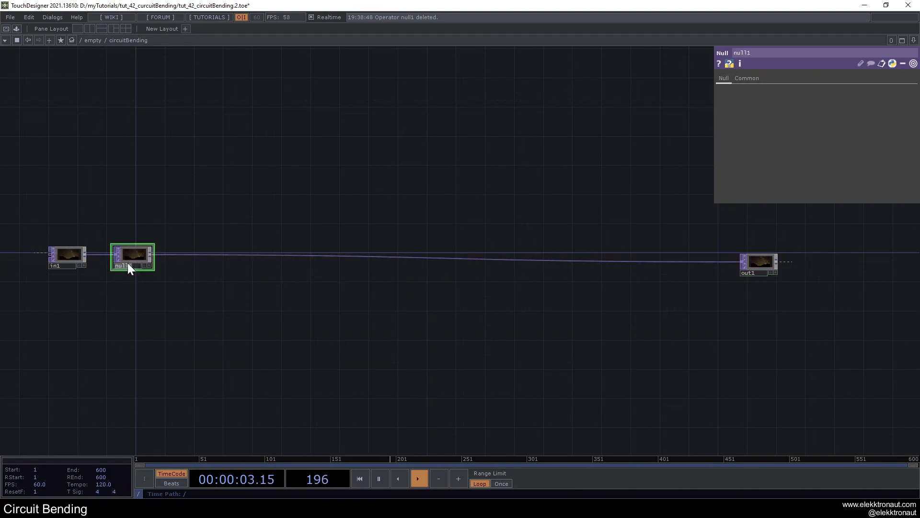
- Rename the null after in1 to input and colour its node purple
key("Return")
scroll(127, 259, "up", 4)
left_click_drag(138, 193, 300, 158)
left_click_drag(223, 227, 171, 237)
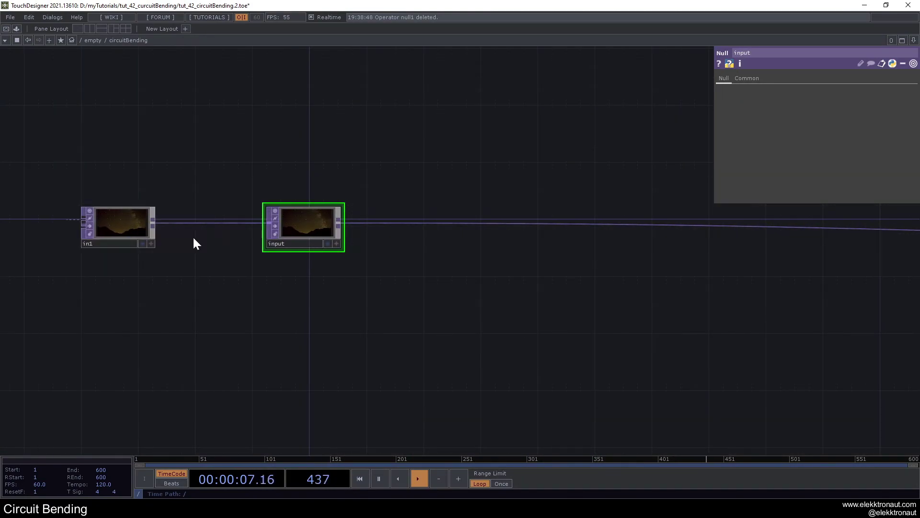
key("c")
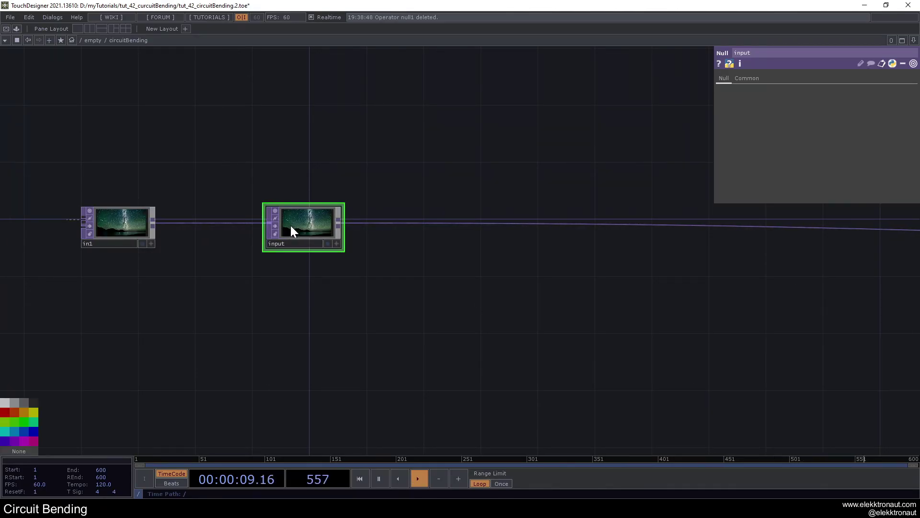
left_click(21, 421)
- Disconnect the input null from out1 and align out1 with the other nodes
scroll(335, 306, "down", 2)
left_click_drag(497, 234, 333, 244)
right_click(334, 256)
left_click(338, 285)
scroll(338, 287, "down", 3)
left_click_drag(689, 279, 707, 265)
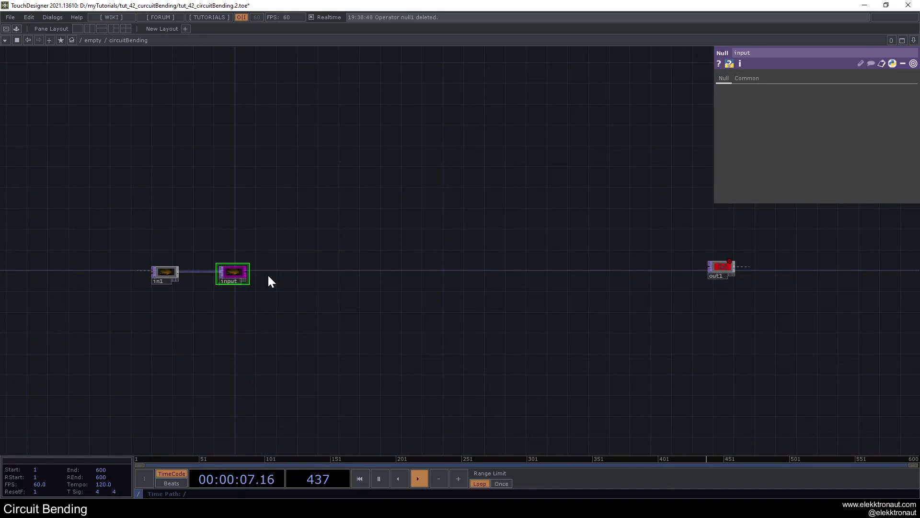
- Add a Feedback TOP slightly above the chain, fed by the input null
scroll(232, 273, "up", 2)
left_click_drag(231, 271, 142, 296)
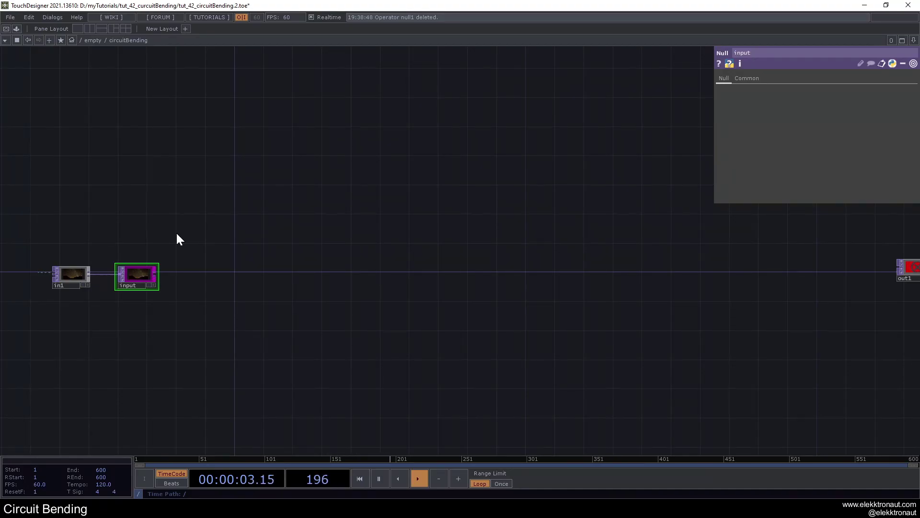
scroll(179, 262, "up", 5)
left_click_drag(180, 261, 268, 233)
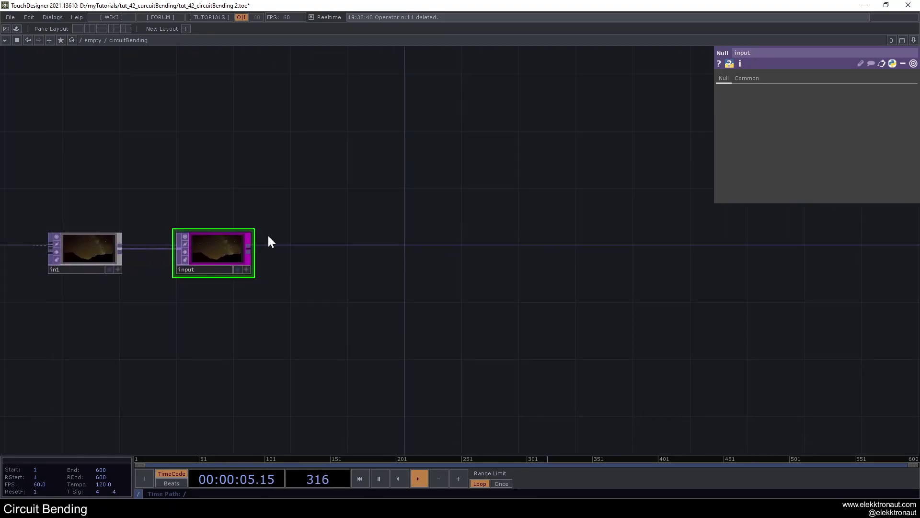
right_click(249, 248)
left_click(170, 191)
left_click(416, 197)
left_click_drag(342, 272, 238, 277)
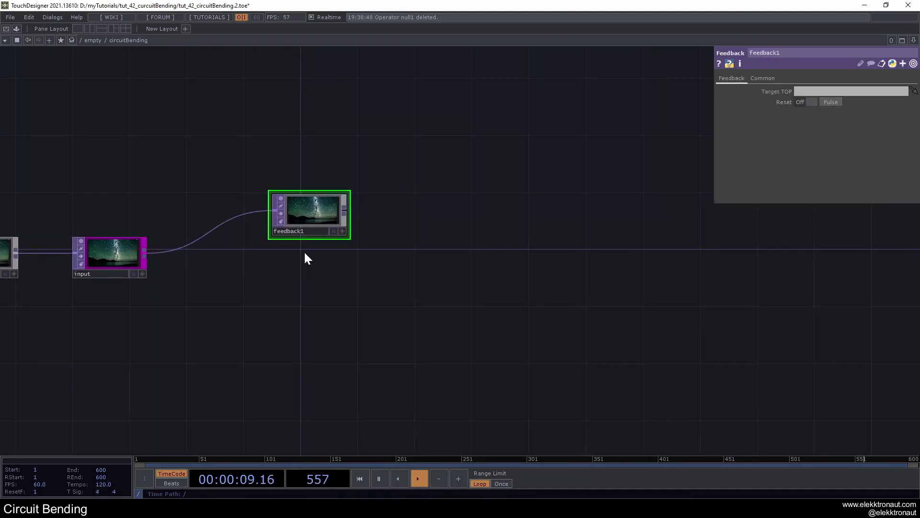
- Add a Keyboard In CHOP above the chain and link its k1 channel to feedback1's Reset Pulse
left_click(303, 145)
key("Delete")
key("Tab")
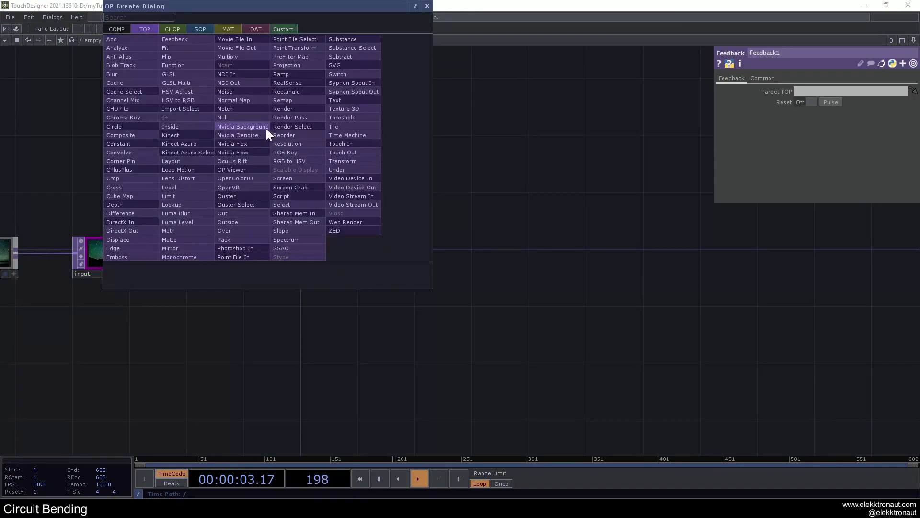
type("k")
left_click(173, 30)
left_click(237, 178)
left_click(181, 81)
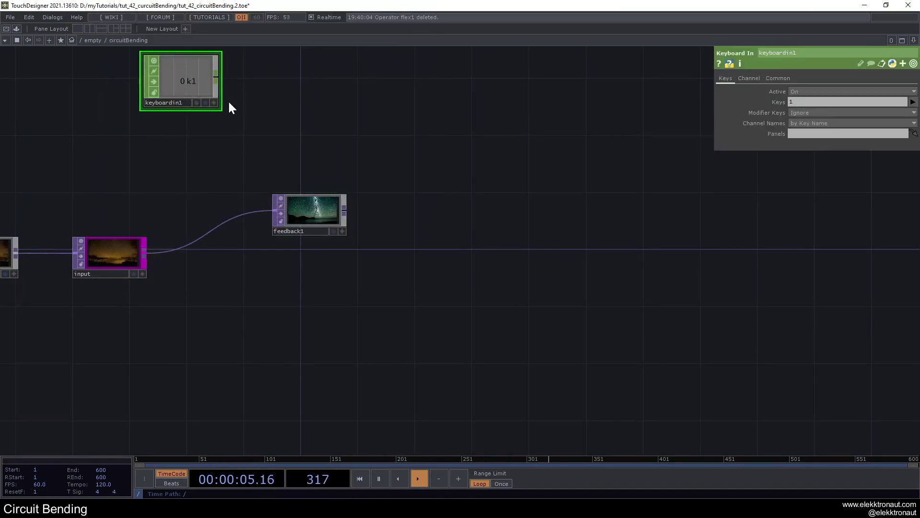
left_click_drag(216, 102, 819, 70)
left_click_drag(824, 106, 828, 103)
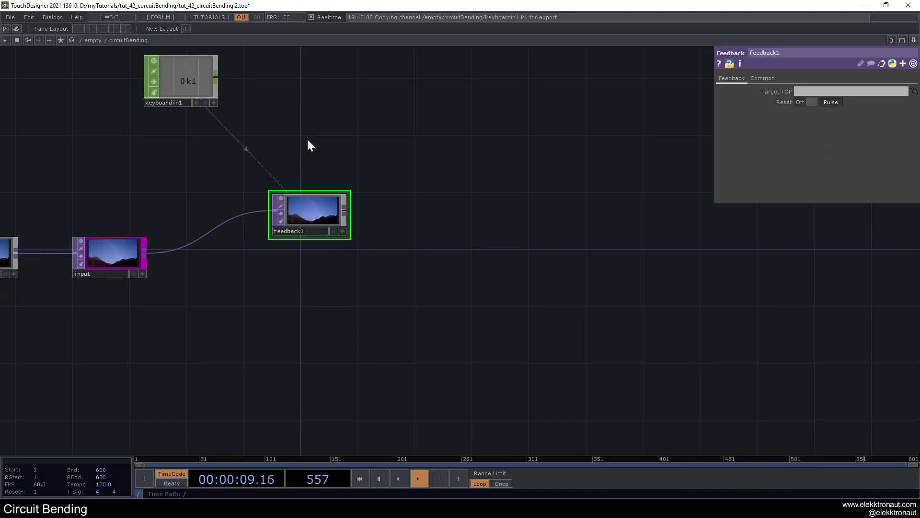
- Chain a Level TOP and a Limit TOP after feedback1
right_click(346, 206)
key("Escape")
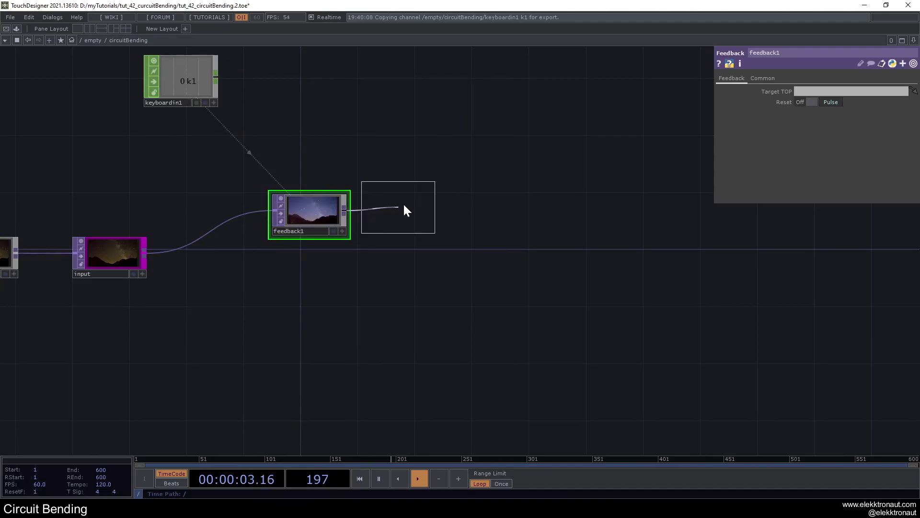
left_click(402, 207)
right_click(447, 210)
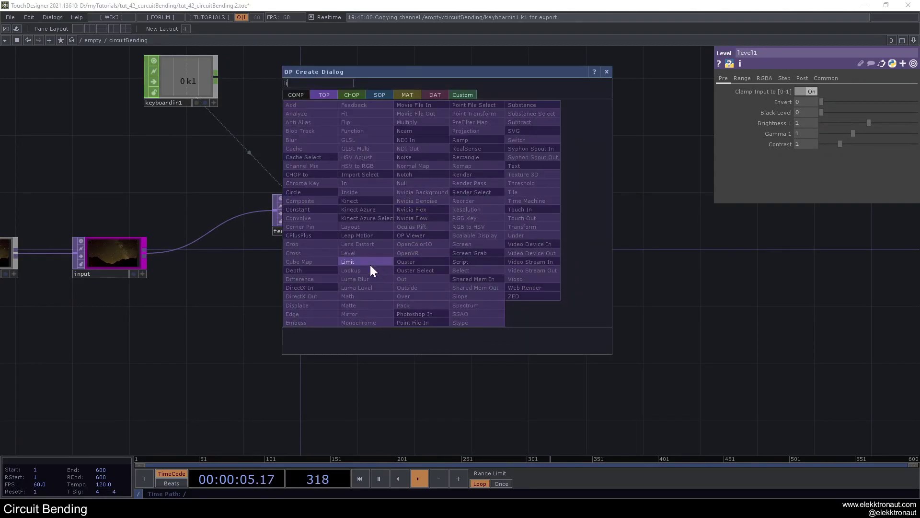
left_click(370, 265)
left_click(542, 211)
- Add a Composite TOP below and after limit1, fed by limit1's output
right_click(543, 211)
type("c")
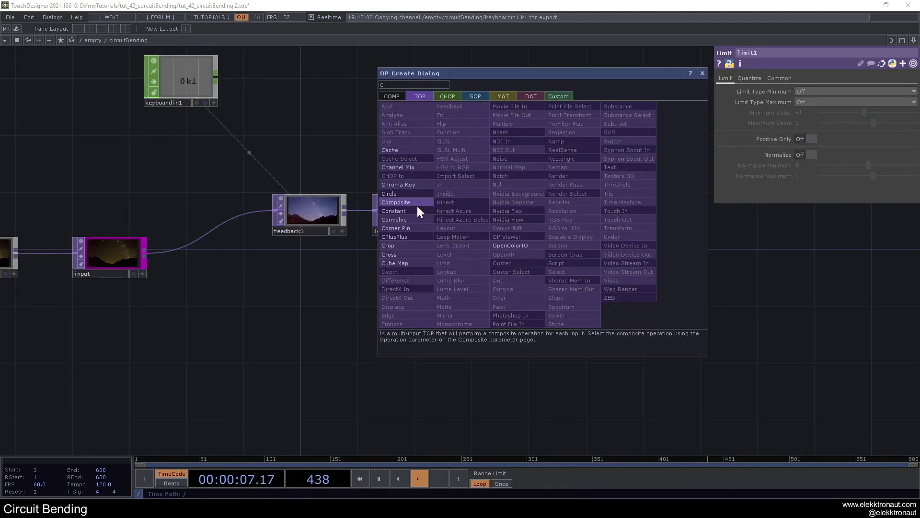
left_click(416, 204)
left_click(662, 283)
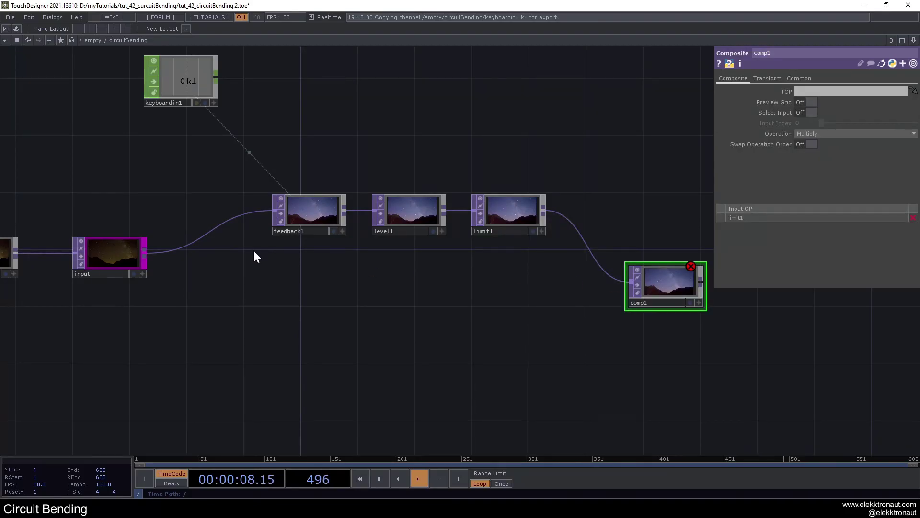
- Duplicate level1 below the feedback branch and wire the copy between the input null and comp1
left_click(413, 216)
key("ctrl+c")
key("ctrl+v")
left_click_drag(144, 254, 374, 267)
left_click_drag(443, 266, 317, 310)
left_click_drag(496, 340, 482, 331)
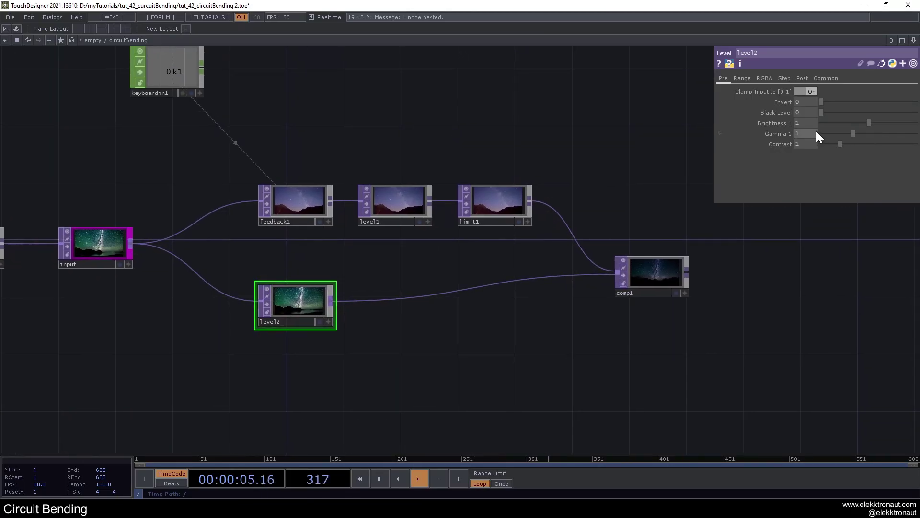
- Set level2's Brightness 1 to 1.5
left_click(810, 119)
type("1.5")
key("Return")
- Set comp1's Operation to Difference
left_click_drag(514, 125, 435, 122)
left_click_drag(554, 263, 568, 242)
left_click(568, 242)
left_click(840, 133)
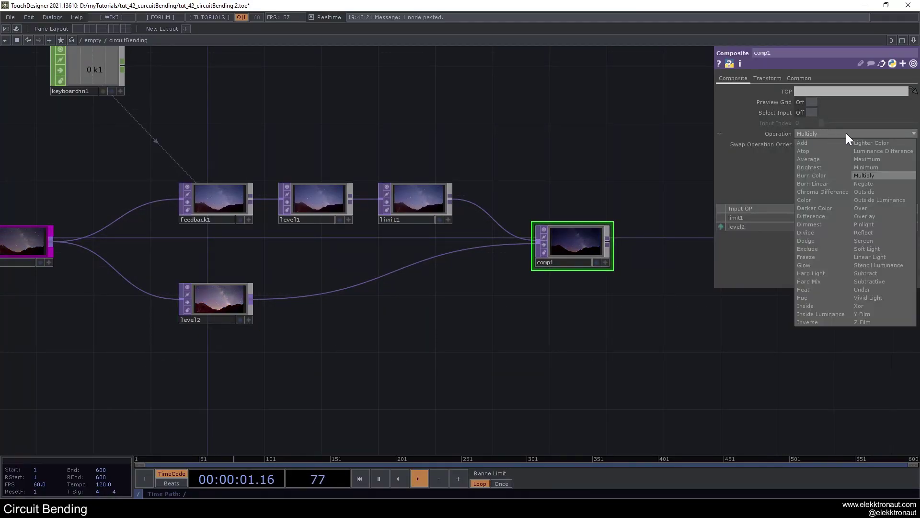
left_click(818, 217)
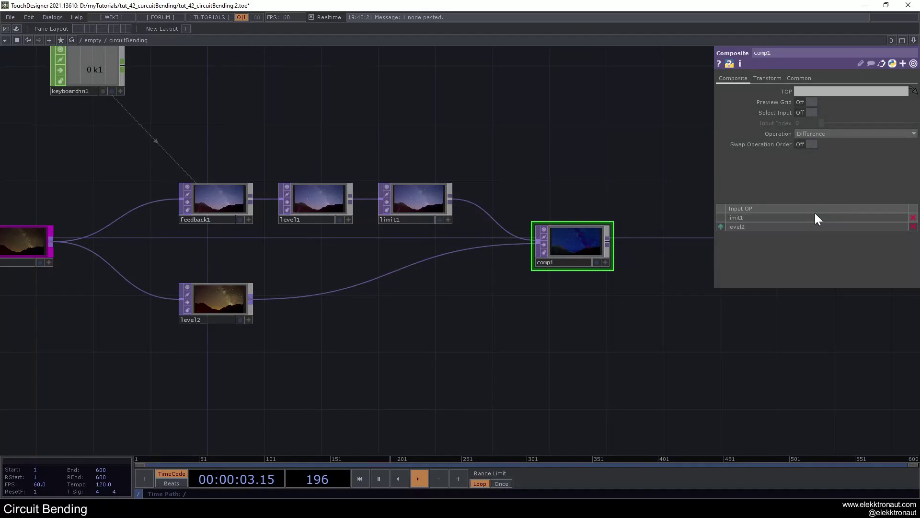
- Wire comp1's output into out1 and display out1 as the network background
scroll(581, 246, "down", 4)
left_click_drag(450, 211, 285, 238)
middle_click_drag(430, 266, 340, 309)
left_click(341, 310)
left_click(815, 309)
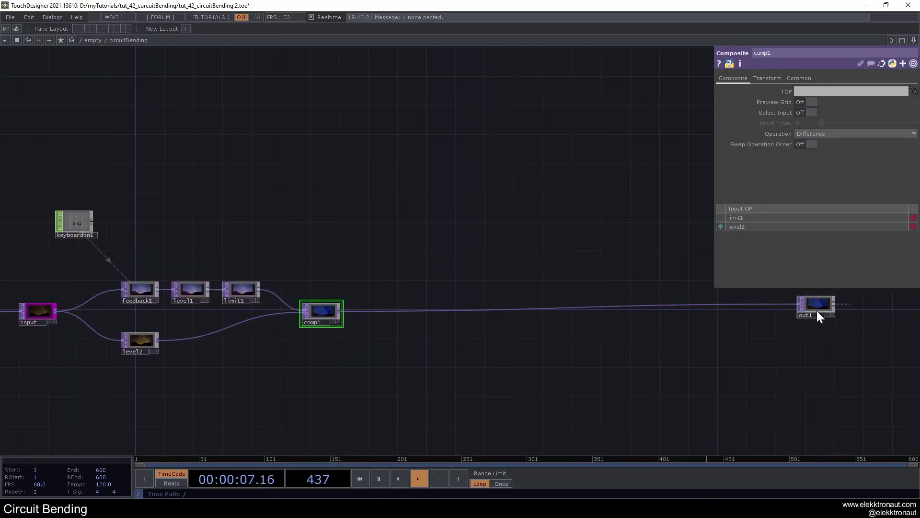
left_click(832, 315)
left_click_drag(509, 382, 655, 333)
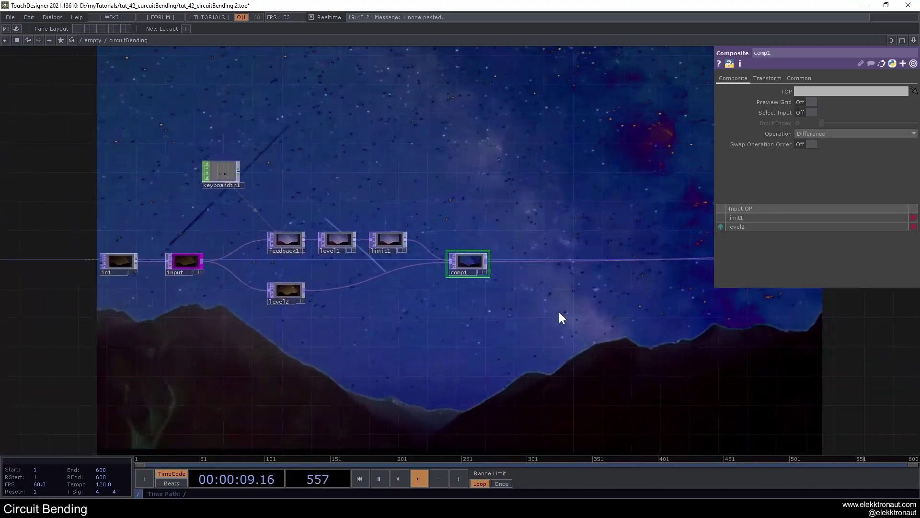
- Assign comp1 as feedback1's Target TOP to close the feedback loop
scroll(421, 292, "up", 2)
left_click_drag(421, 292, 474, 287)
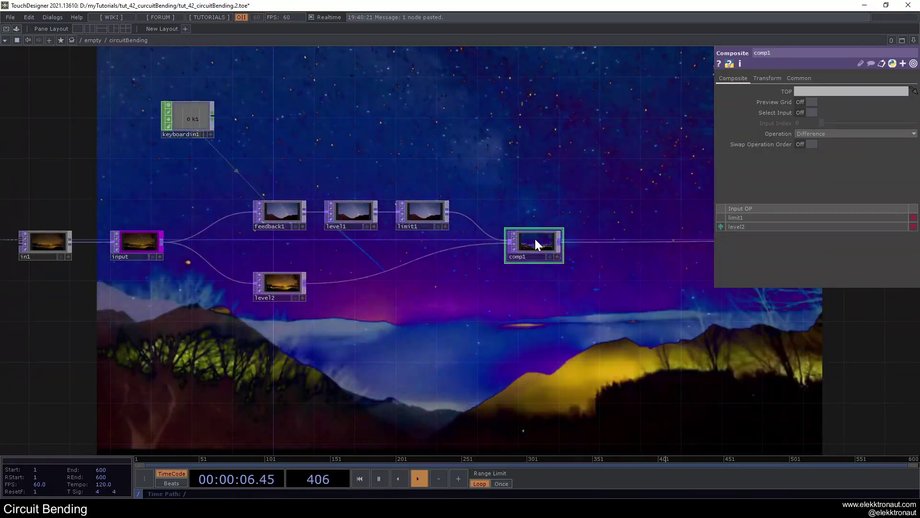
left_click_drag(535, 239, 288, 216)
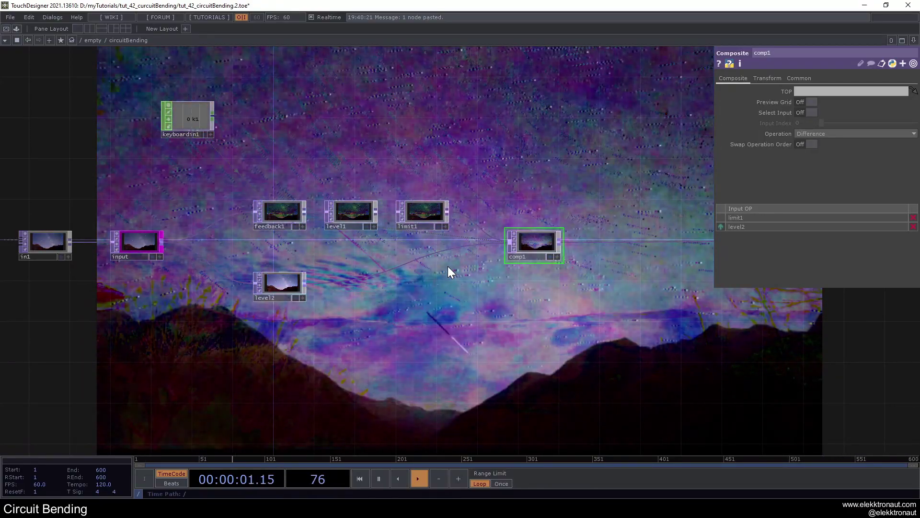
left_click_drag(447, 266, 435, 268)
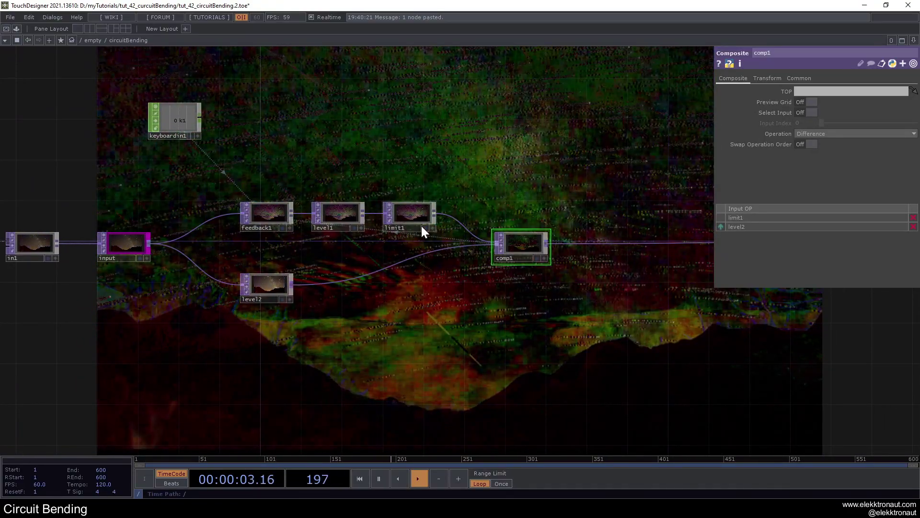
- Shift comp1 slightly farther along the chain and bypass limit1
left_click(767, 78)
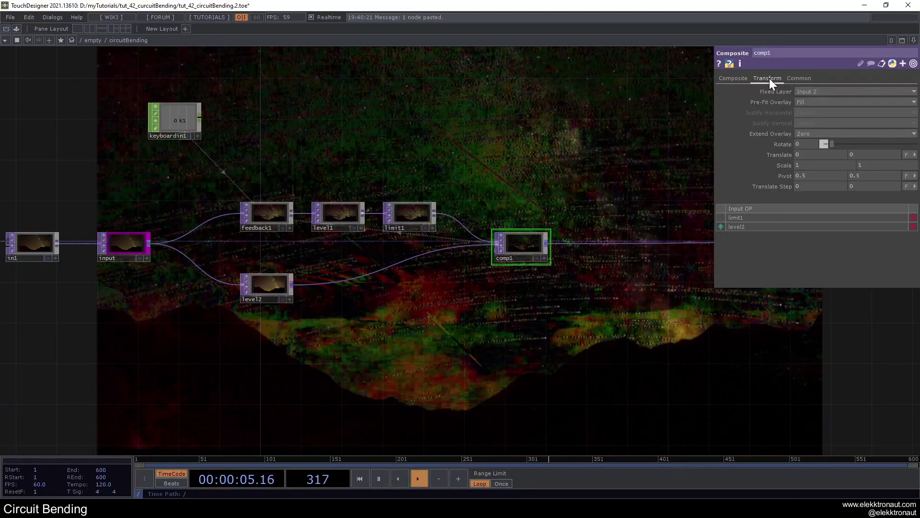
left_click_drag(525, 243, 545, 243)
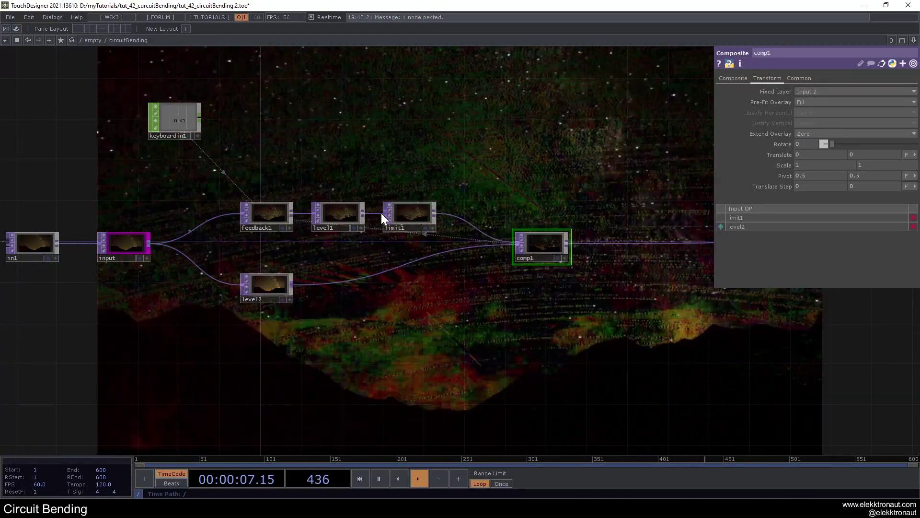
left_click(389, 215)
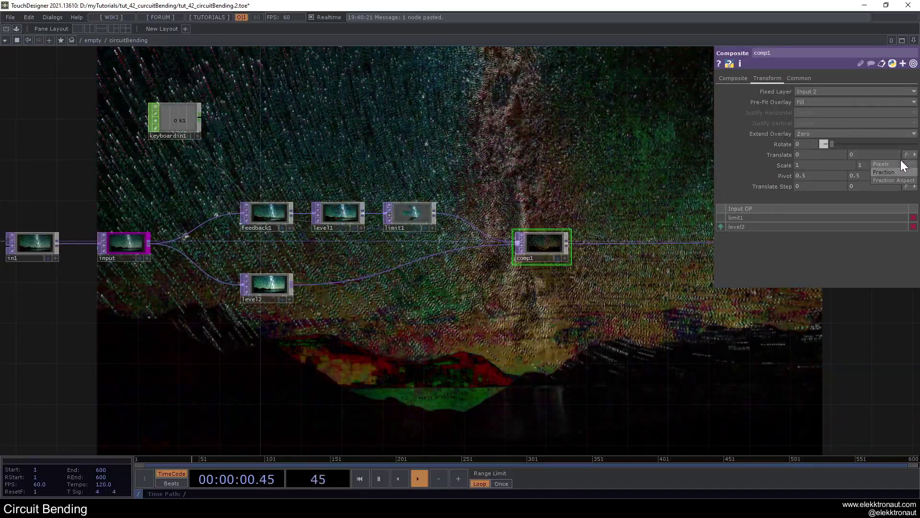
- Switch comp1's Translate unit to Pixels and set Extend Overlay to Repeat
left_click(901, 163)
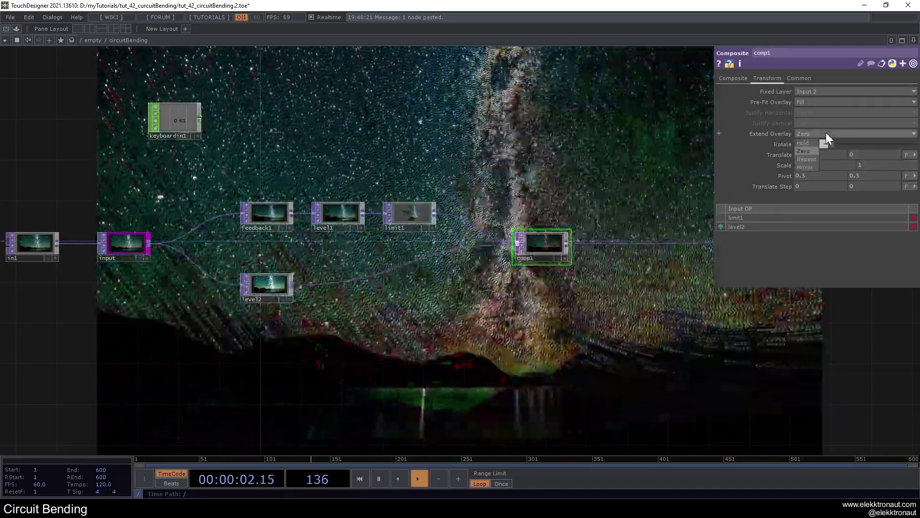
left_click(826, 133)
left_click(807, 159)
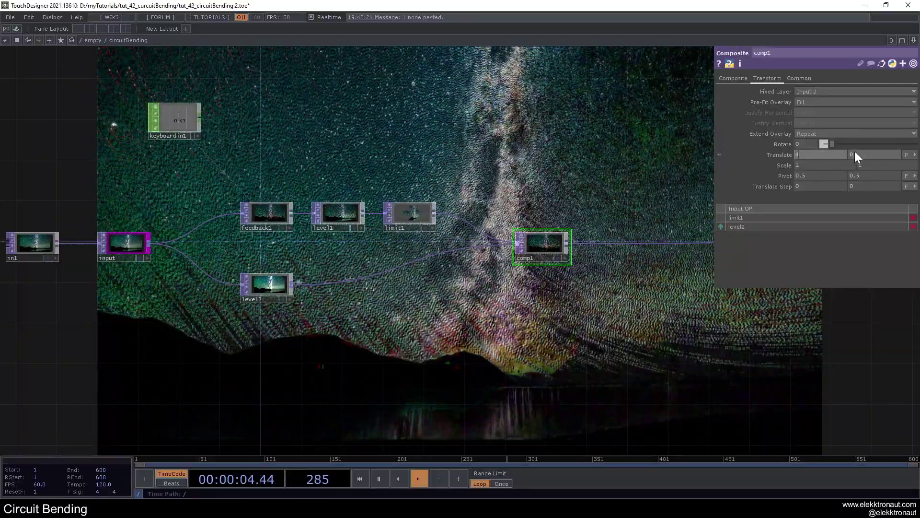
- Set comp1's Translate to 4 and 6 pixels
left_click(855, 152)
type("6")
key("Return")
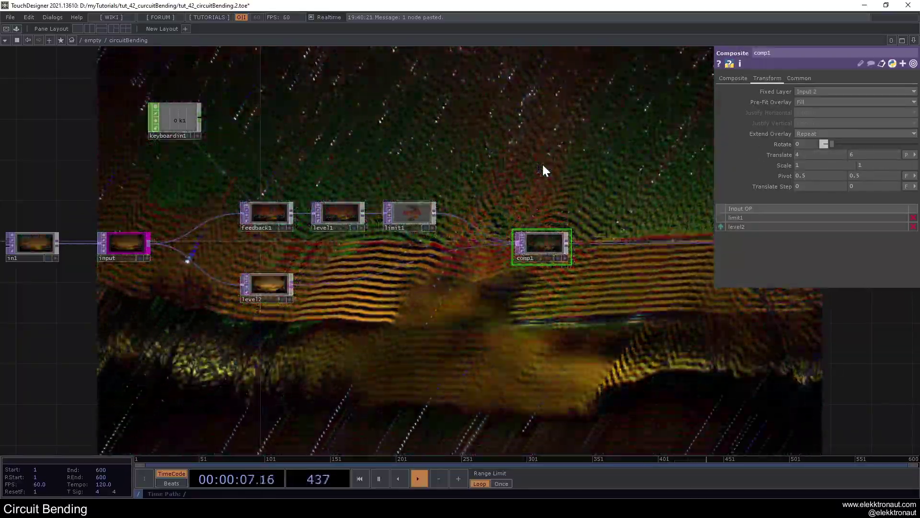
- Set comp1's Translate to 3 and 5 pixels
left_click(796, 154)
type("3")
left_click(861, 155)
type("5")
key("Return")
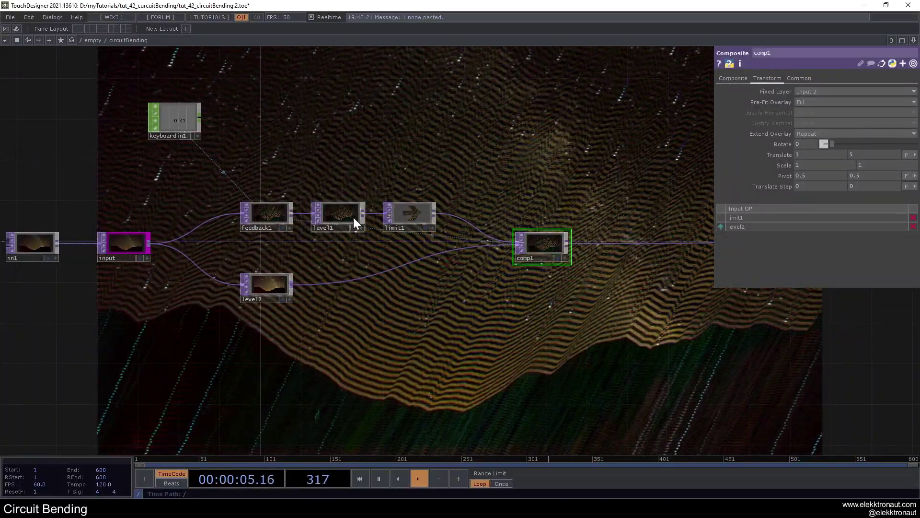
- Set level1's post Opacity to 0.8
left_click(341, 214)
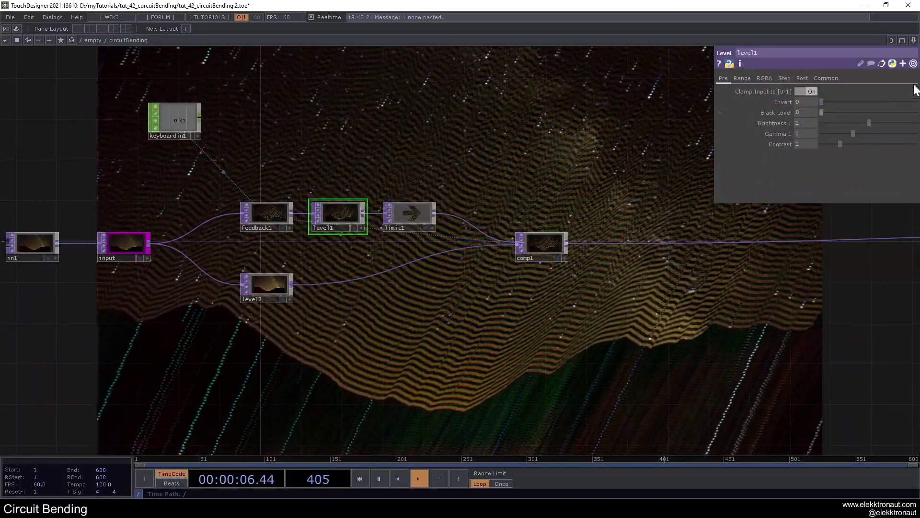
left_click(803, 79)
type(".8")
key("Return")
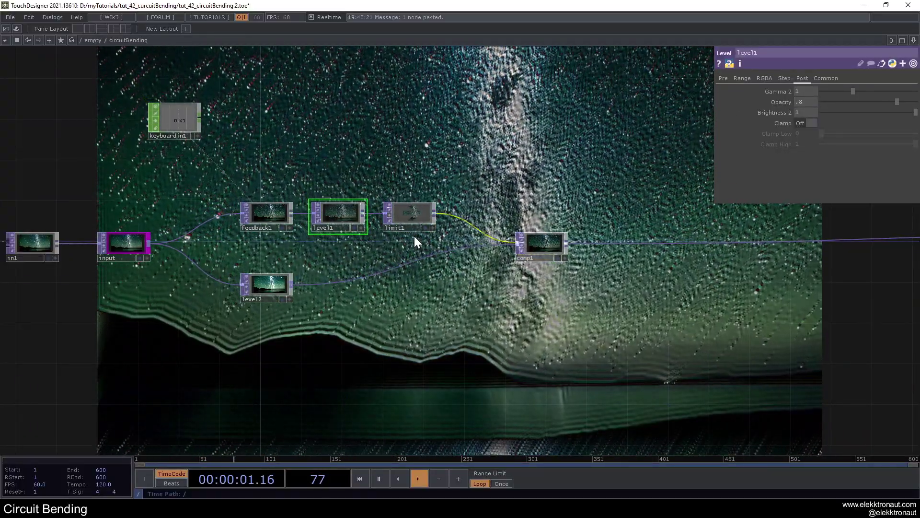
- Insert a Blur TOP between limit1 and comp1 and set its Filter Size to 2
left_click_drag(517, 234, 557, 241)
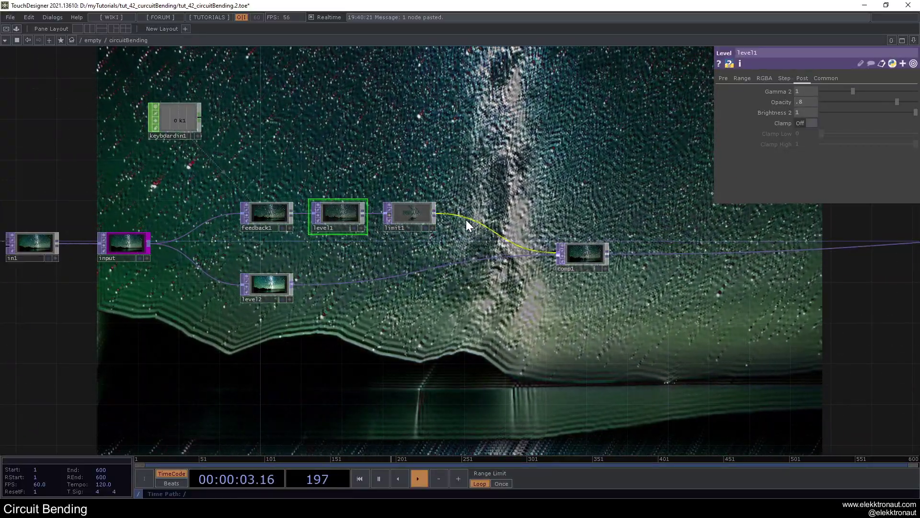
right_click(466, 219)
left_click(479, 212)
left_click(369, 187)
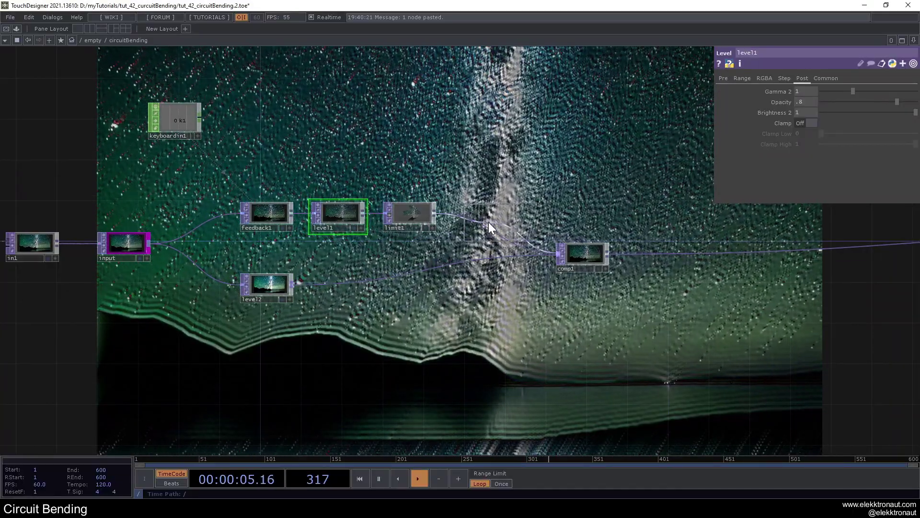
left_click(489, 221)
left_click_drag(840, 134, 817, 136)
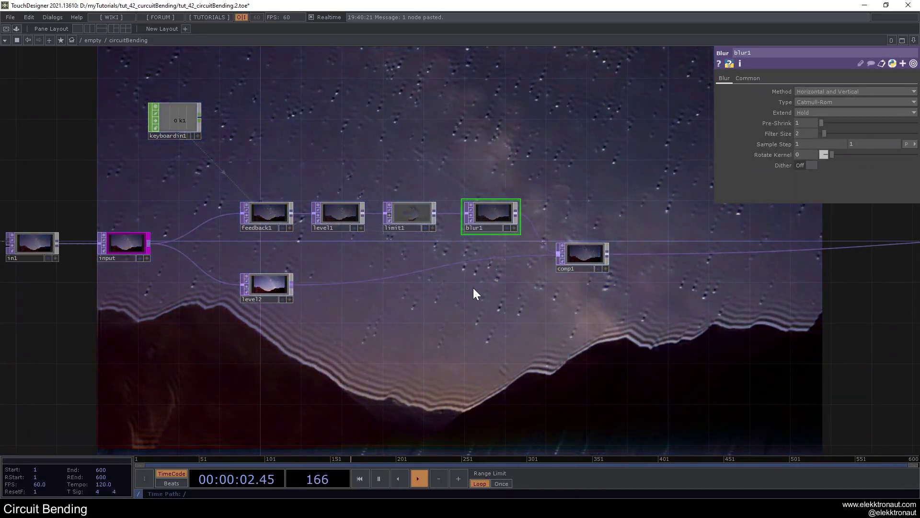
- Quantize limit1's values with Round at a Value Step of about 0.328, and bypass limit1 again
left_click_drag(473, 288, 445, 289)
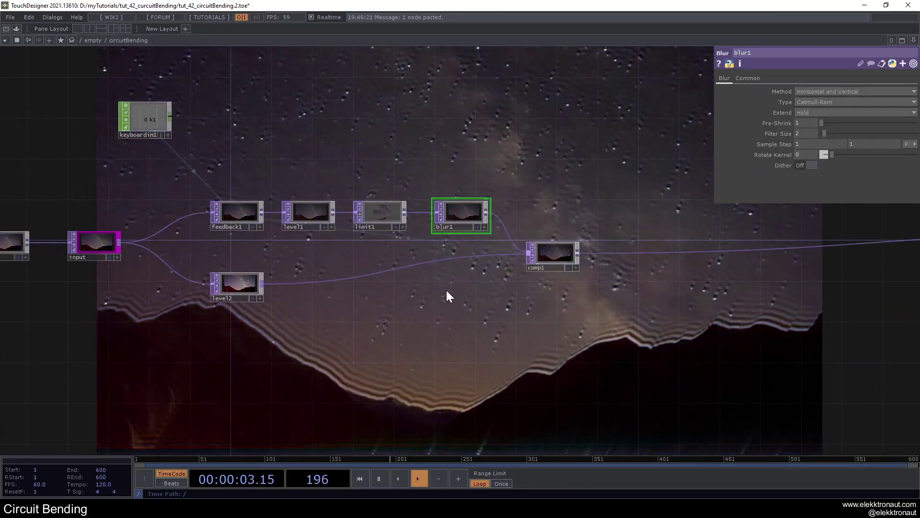
left_click(379, 212)
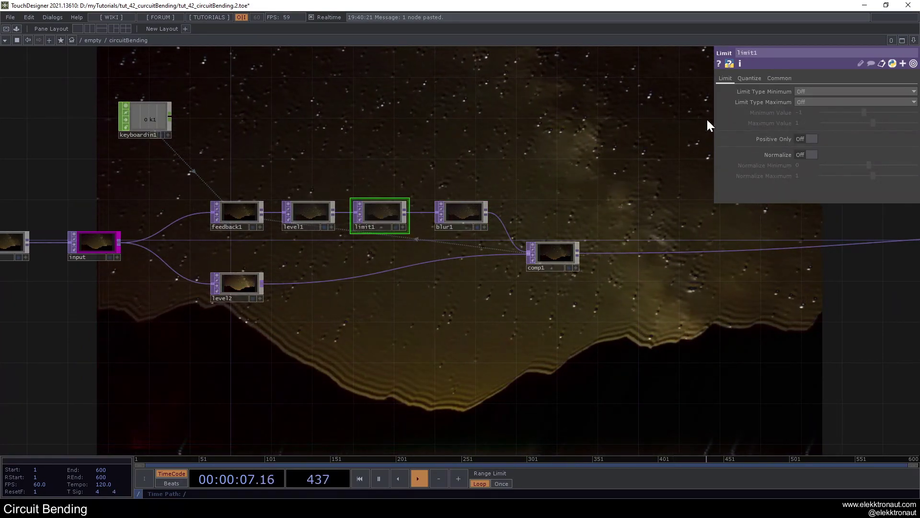
left_click(750, 78)
left_click(808, 92)
left_click(806, 126)
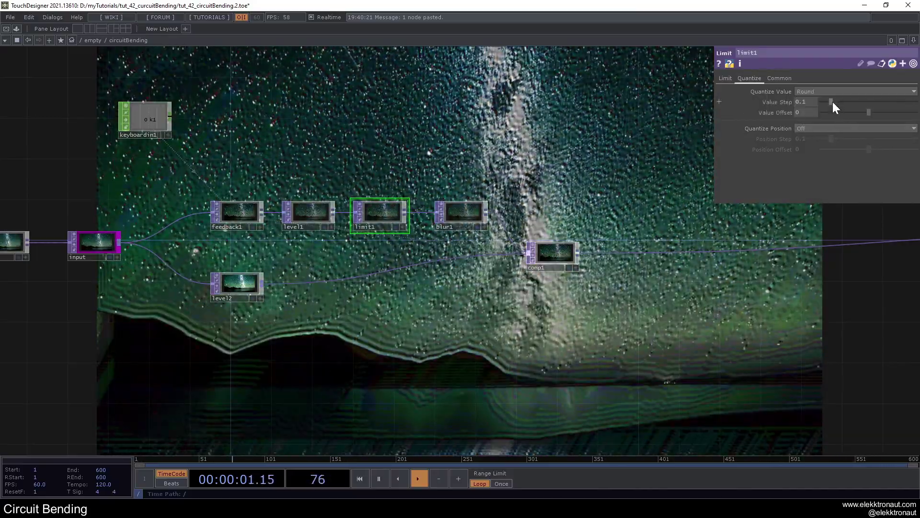
left_click_drag(832, 101, 862, 121)
left_click(360, 212)
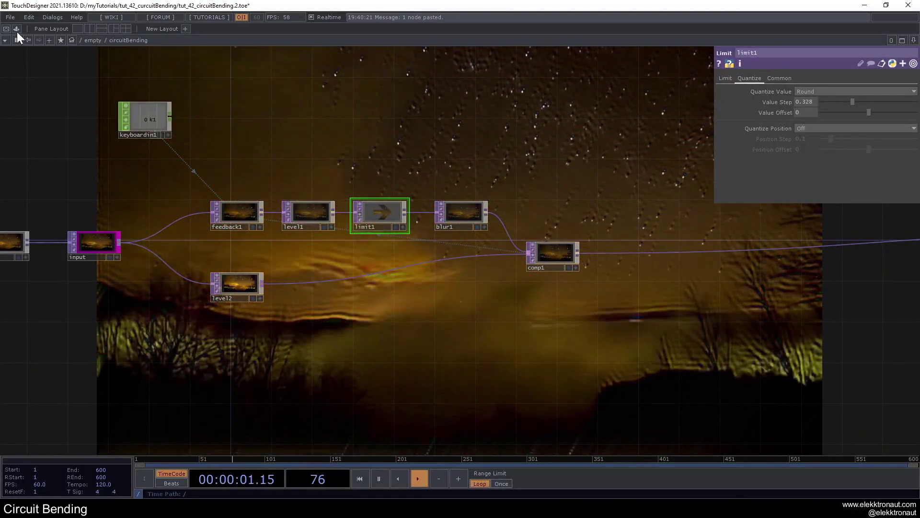
- Insert the sharpen component from the ImageFilters palette between level2 and comp1, with Sharpen Amount about 0.978
left_click(16, 31)
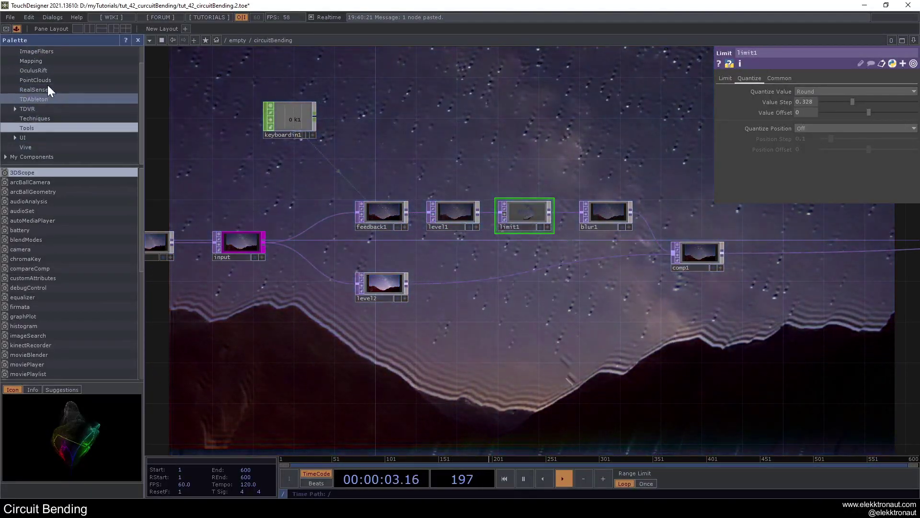
scroll(48, 84, "up", 2)
left_click(45, 72)
left_click_drag(21, 364, 463, 307)
left_click(138, 40)
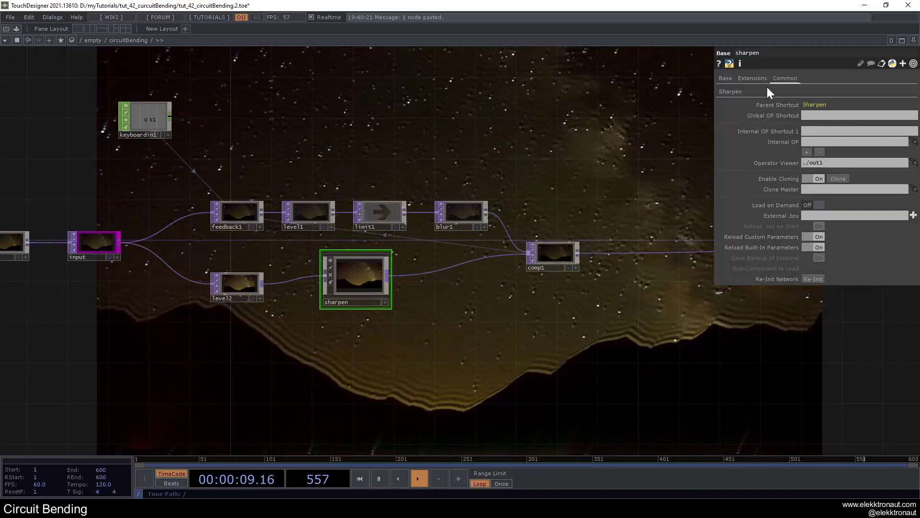
left_click(730, 91)
left_click_drag(879, 134, 918, 137)
- Route level2 directly to comp1 around the sharpen component and turn off sharpen's cooking
left_click_drag(570, 153, 435, 130)
left_click_drag(199, 243, 217, 267)
left_click(186, 278)
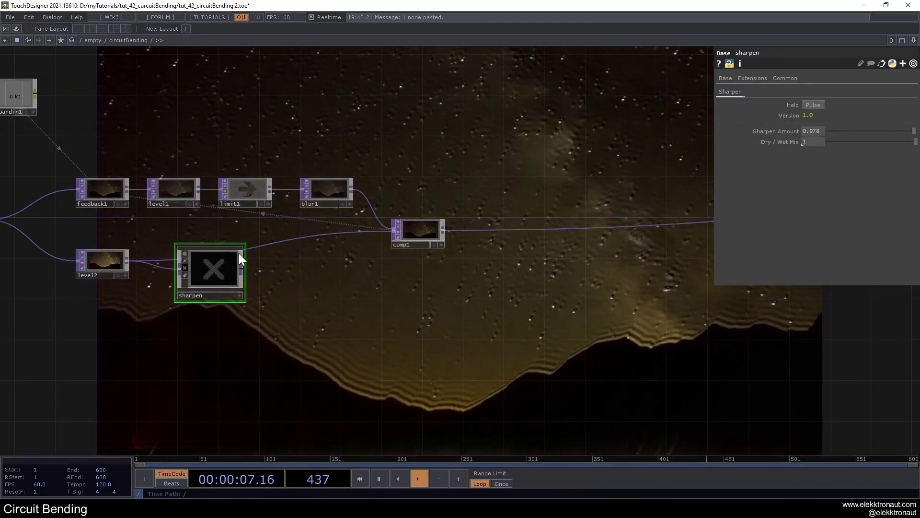
- Move keyboardin1 higher above the feedback chain to make room for another branch
scroll(355, 275, "down", 2)
right_click_drag(443, 321, 113, 208)
left_click_drag(174, 215, 233, 220)
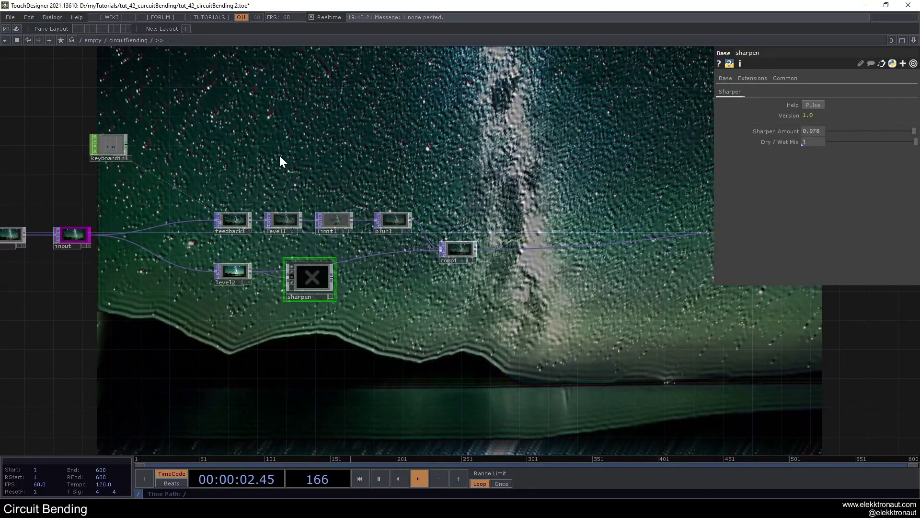
left_click_drag(293, 153, 340, 184)
left_click_drag(142, 170, 129, 138)
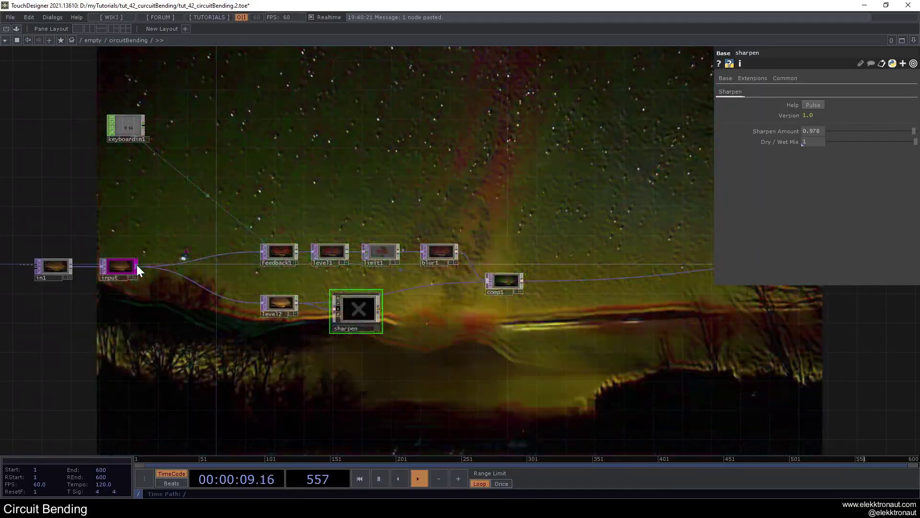
- Add a second Feedback TOP above the first chain, fed by the input null
right_click(136, 266)
left_click(94, 179)
left_click(286, 169)
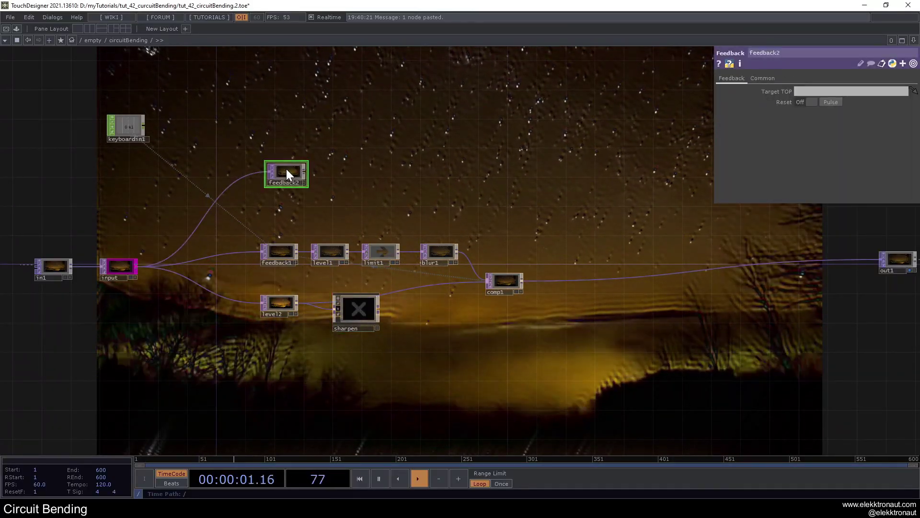
left_click_drag(283, 166, 273, 156)
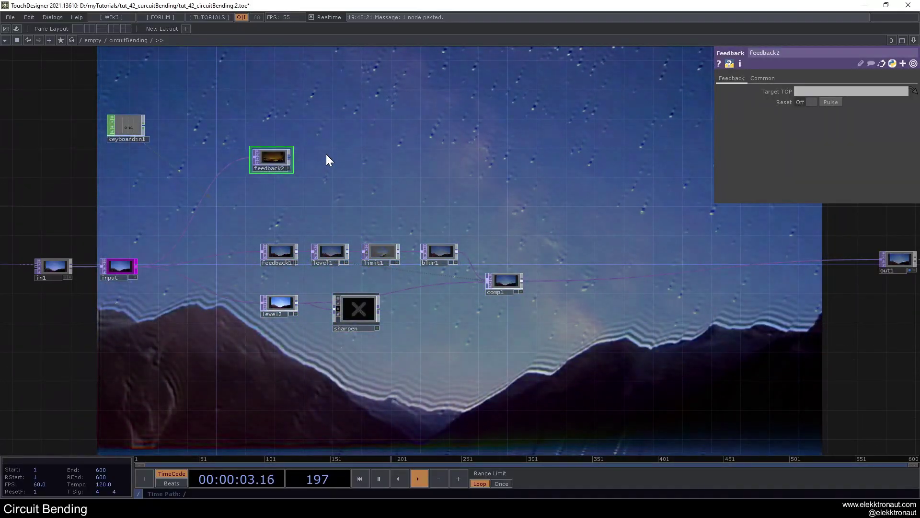
- Link keyboardin1's k1 channel to feedback2's Reset Pulse
scroll(149, 134, "up", 5)
left_click(126, 153)
left_click_drag(118, 140, 832, 102)
left_click(834, 99)
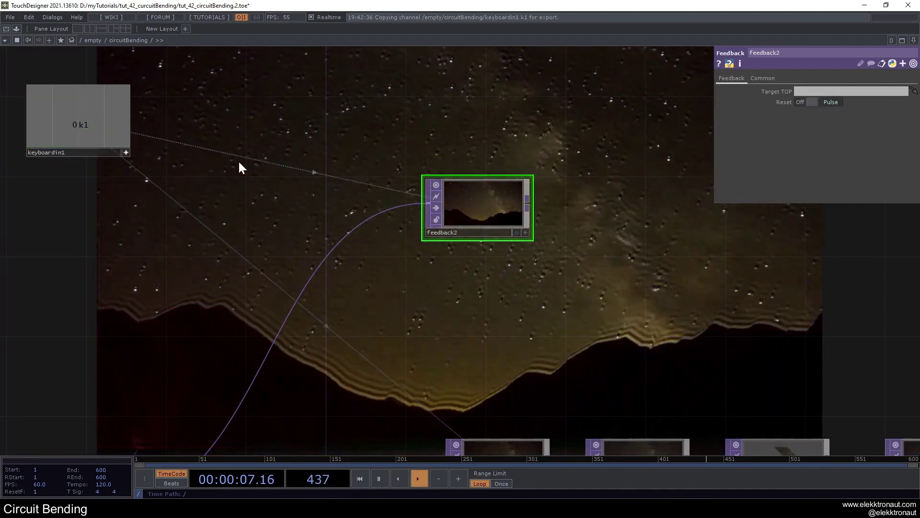
- Add a Noise TOP above and after feedback2, fed by feedback2's output
scroll(131, 165, "down", 5)
left_click_drag(215, 175, 157, 178)
scroll(245, 159, "up", 3)
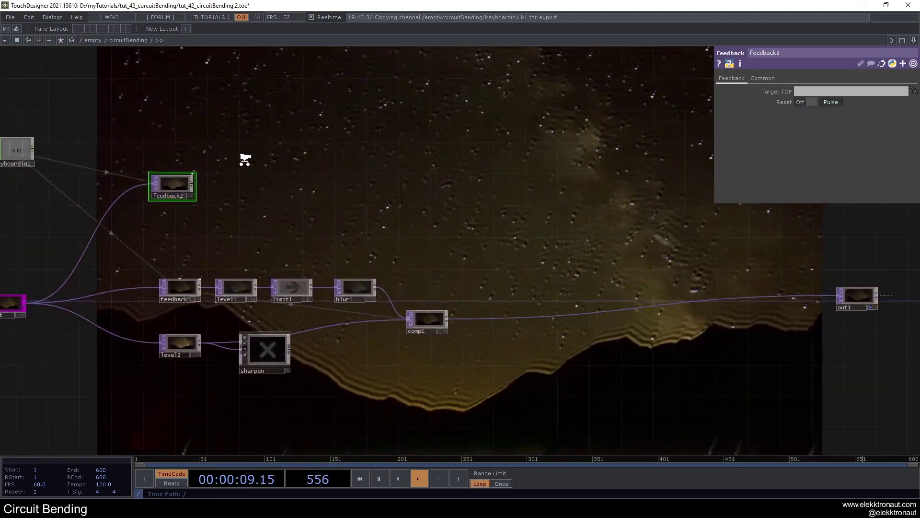
right_click(190, 185)
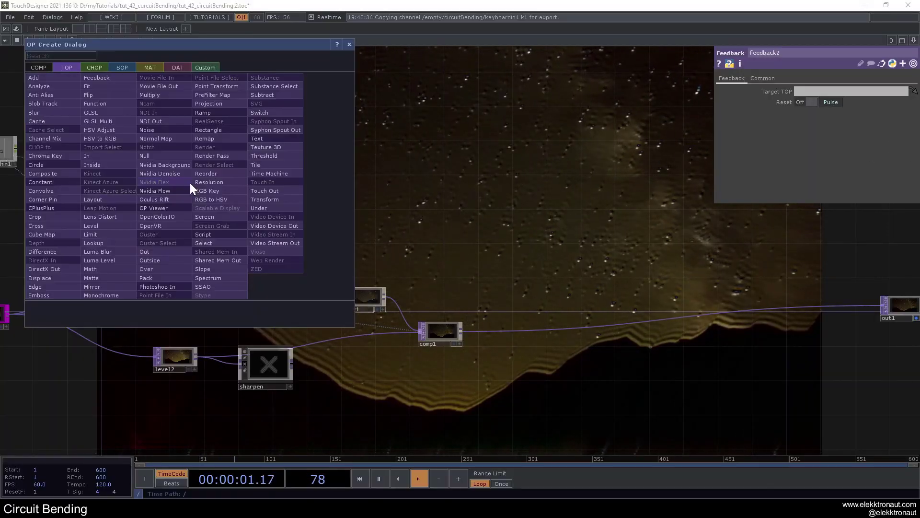
left_click(171, 136)
left_click(259, 153)
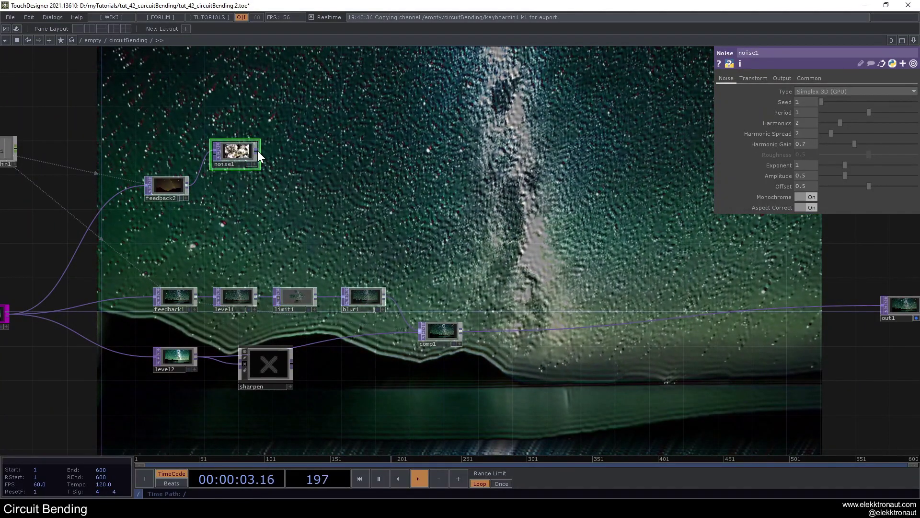
- Add a Transform TOP after noise1, fed by noise1's output
right_click(258, 150)
type("tr")
left_click(333, 167)
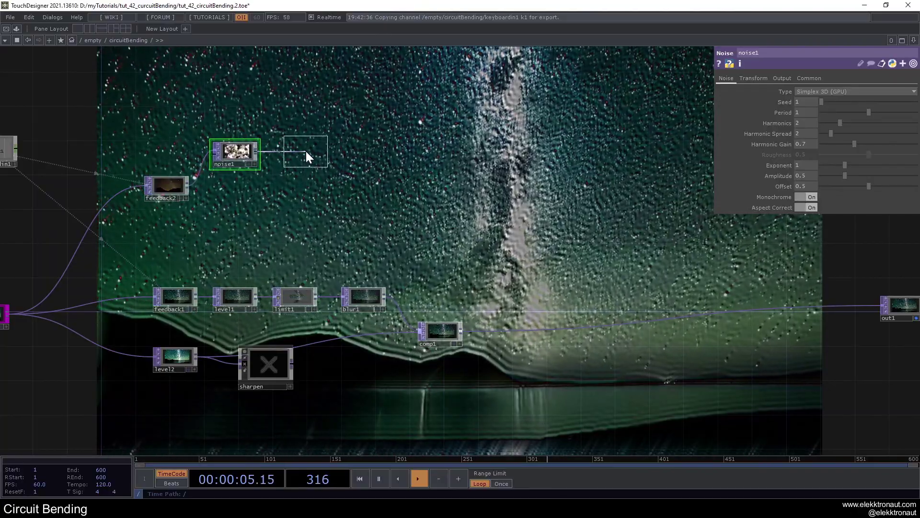
left_click(306, 150)
- Add a Composite TOP after and slightly below transform1, fed by its output, and set its operation to Difference
right_click(326, 152)
type("c")
left_click(180, 143)
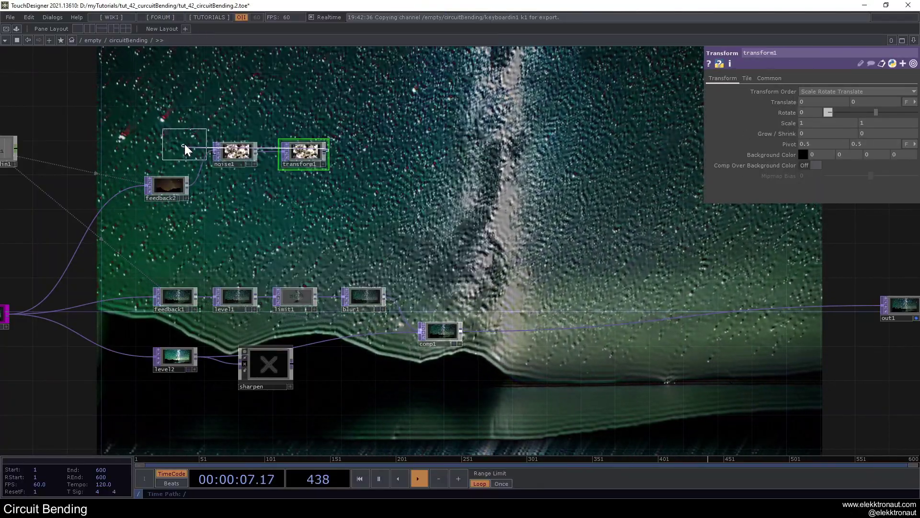
left_click(373, 185)
left_click(820, 135)
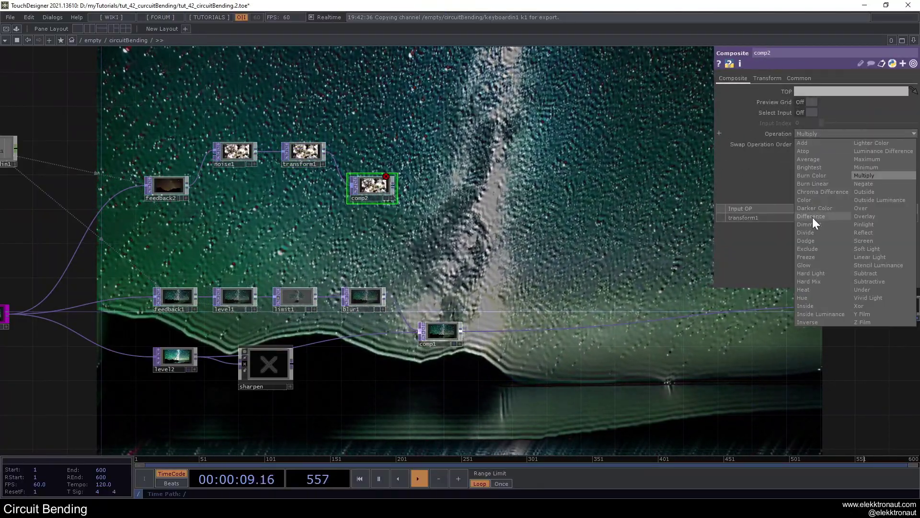
left_click(812, 216)
- Connect feedback2's output to comp2 as its second input
left_click_drag(188, 186, 355, 201)
scroll(357, 191, "up", 3)
scroll(364, 189, "up", 3)
left_click_drag(468, 138, 622, 196)
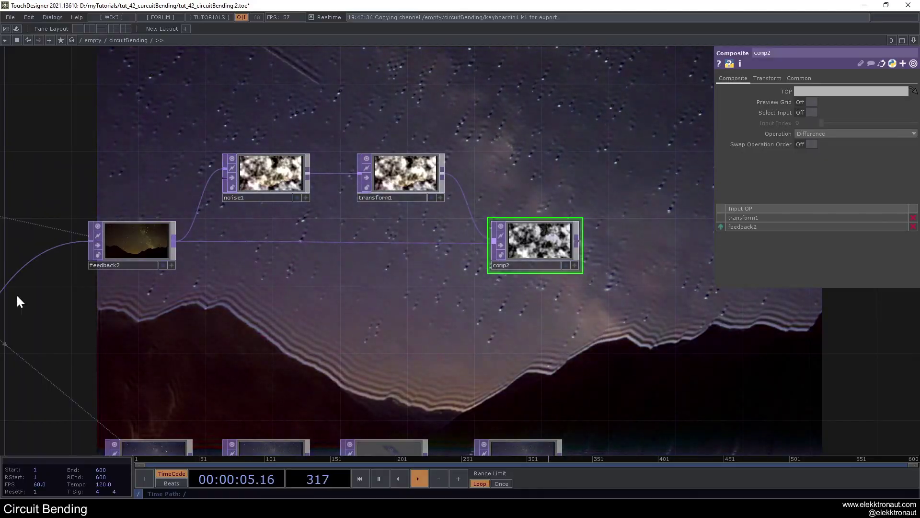
- Set noise1's period to 1.8
scroll(327, 200, "up", 2)
left_click(271, 162)
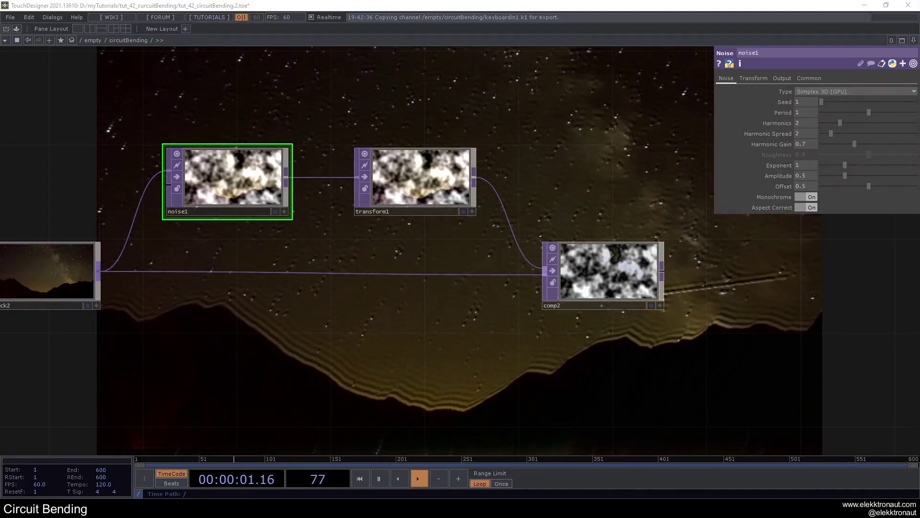
left_click(820, 113)
left_click_drag(809, 112, 710, 112)
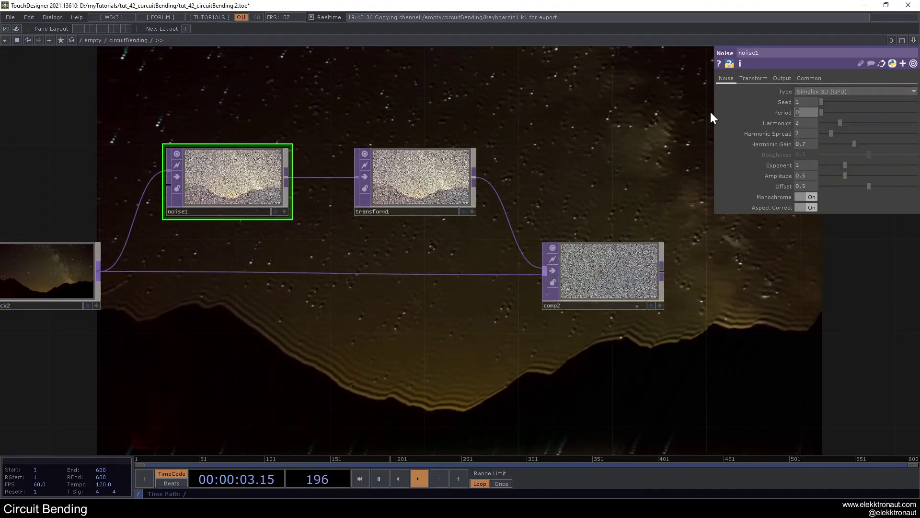
type("1.8")
key("Return")
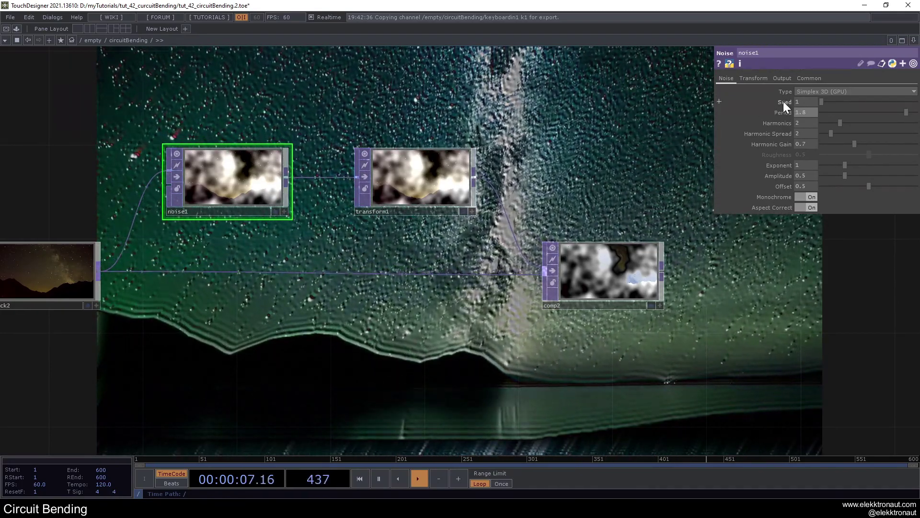
- Set noise1's harmonics to 6
left_click(804, 122)
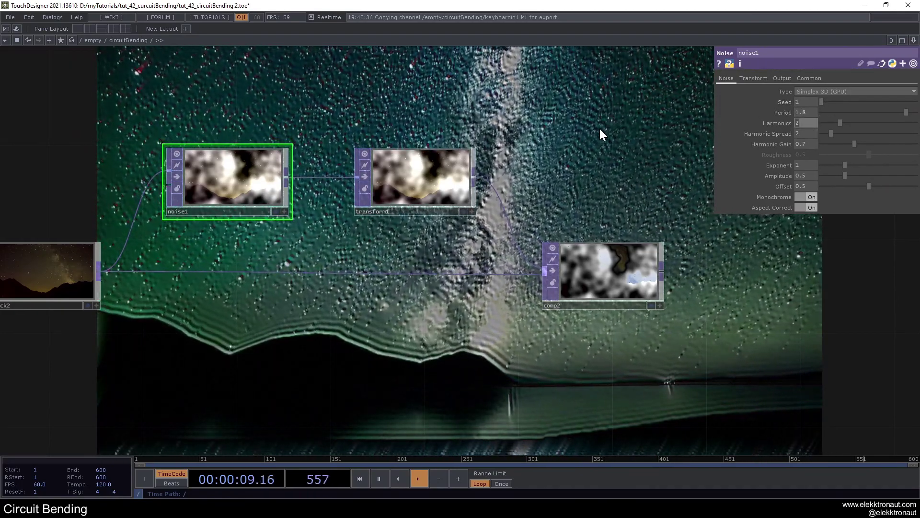
key("BackSpace")
type("6")
key("Return")
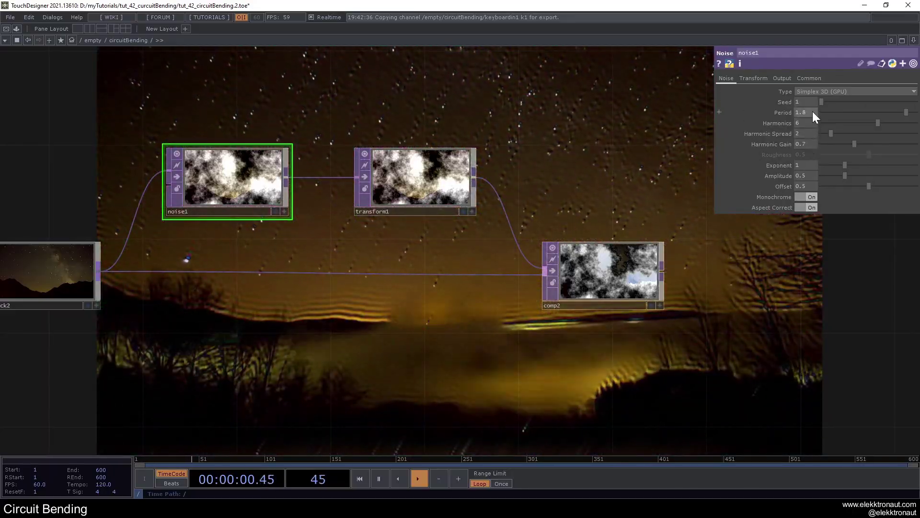
- Set noise1's period to 2 and its amplitude to 0.1
left_click(812, 112)
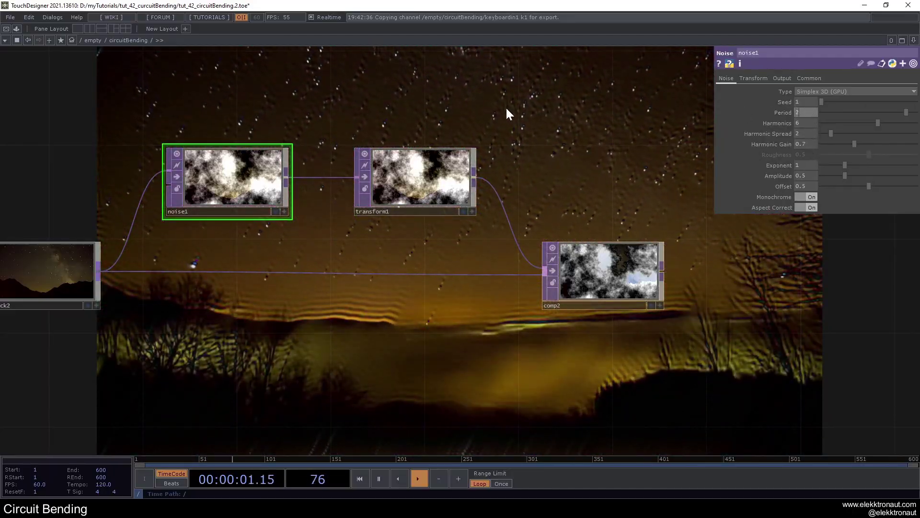
key("BackSpace")
key("BackSpace")
key("BackSpace")
type("2")
key("Return")
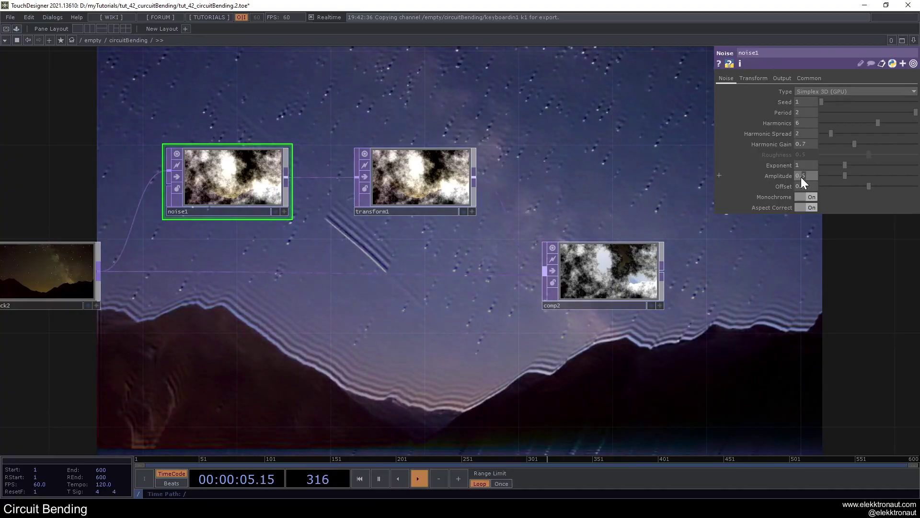
left_click_drag(801, 177, 514, 103)
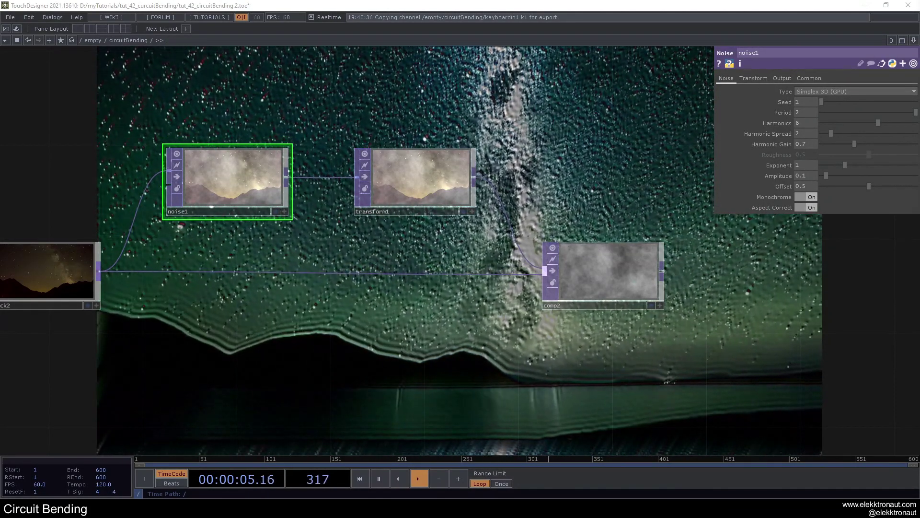
- Animate noise1's Translate Y with the expression absTime.seconds
left_click(747, 78)
left_click(853, 113)
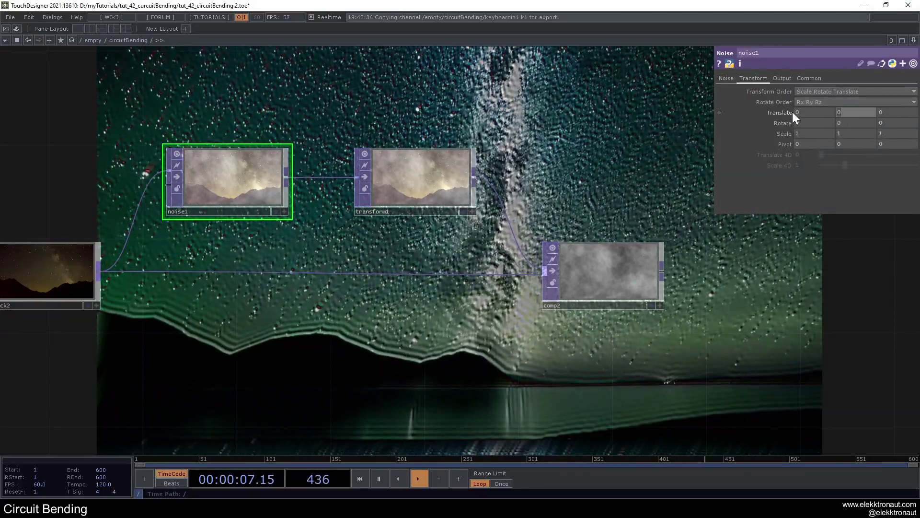
type("absTime.s")
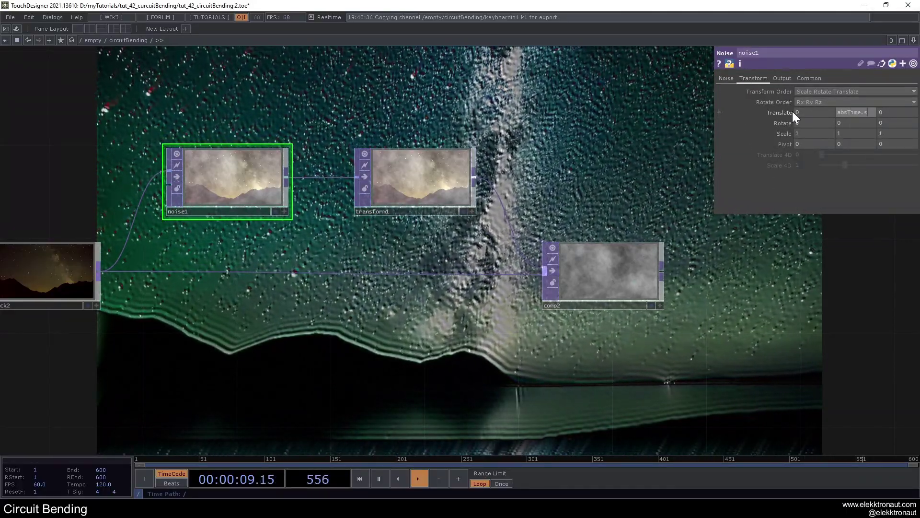
type("econds")
key("Return")
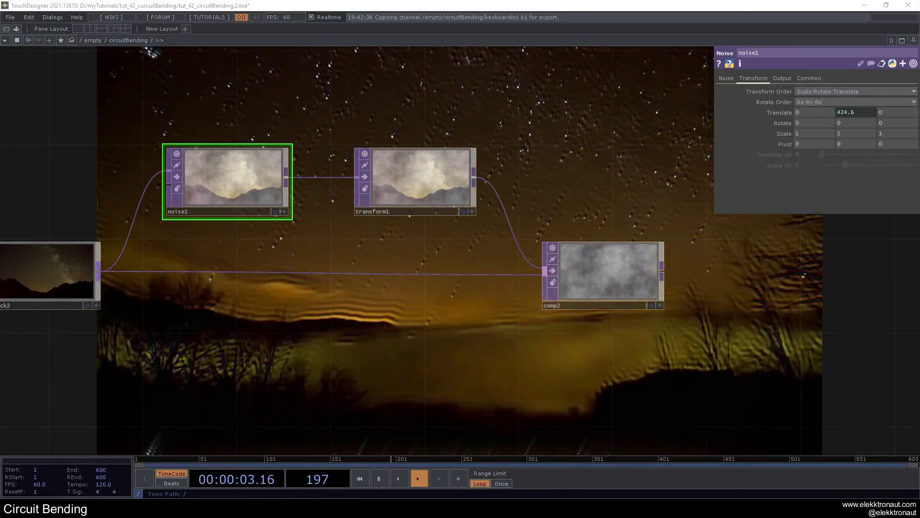
- Slow noise1's Translate Y expression to absTime.seconds *.2 and enter the same expression for Translate Z
left_click(781, 112)
left_click(853, 133)
type("*.2")
key("Return")
left_click(790, 143)
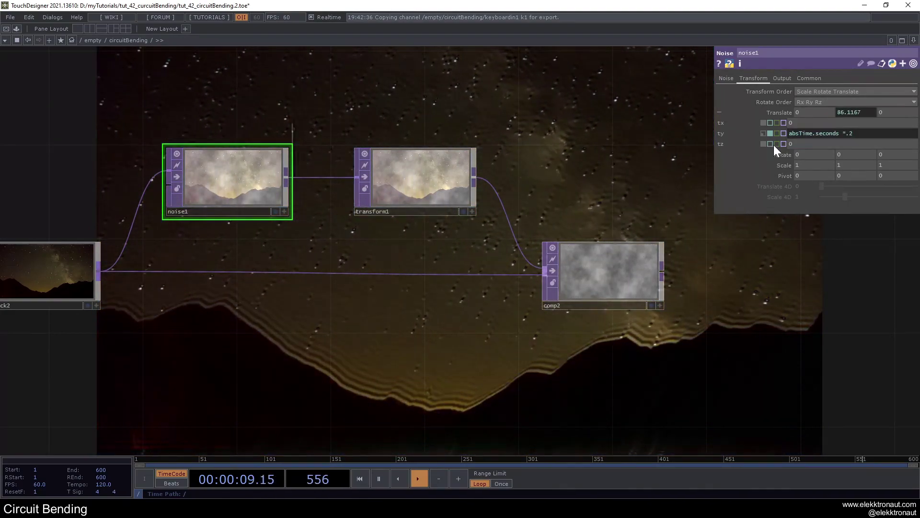
type("absTime.seconds *.2")
key("Return")
- Set noise1's X scale to 0 so the noise stretches into horizontal bands
scroll(220, 163, "up", 6)
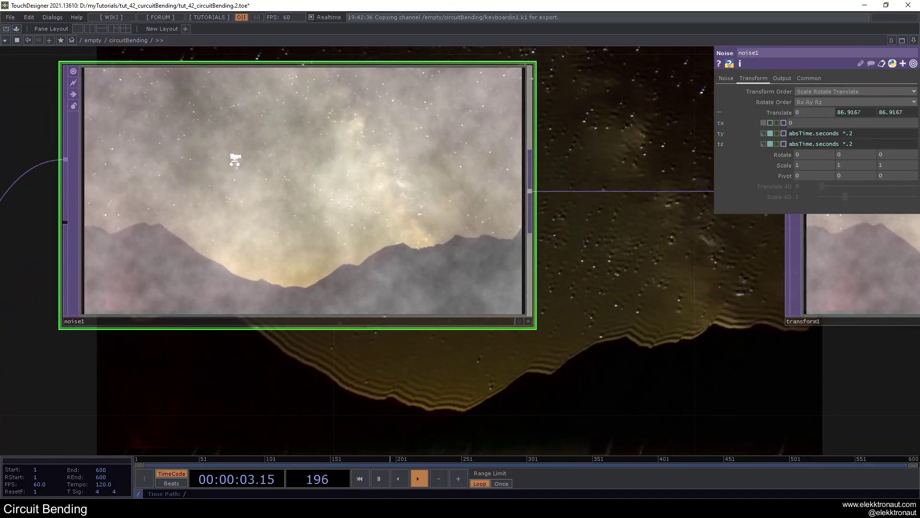
scroll(235, 159, "down", 6)
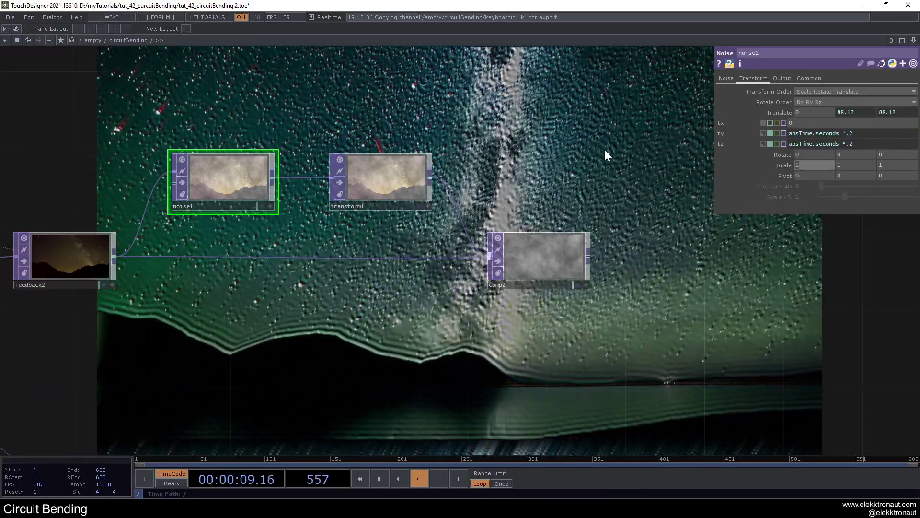
type("0")
key("Return")
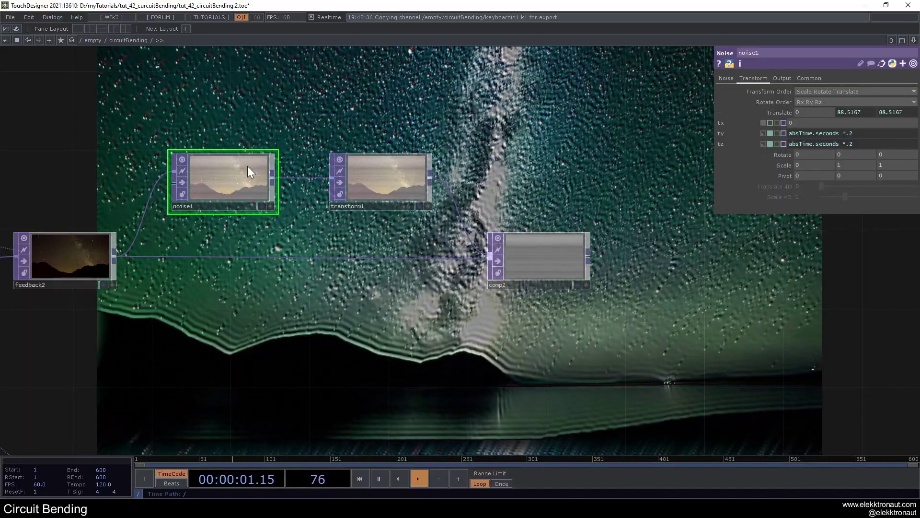
scroll(222, 176, "up", 5)
scroll(260, 168, "down", 5)
- Set noise1's offset to 0
left_click(726, 78)
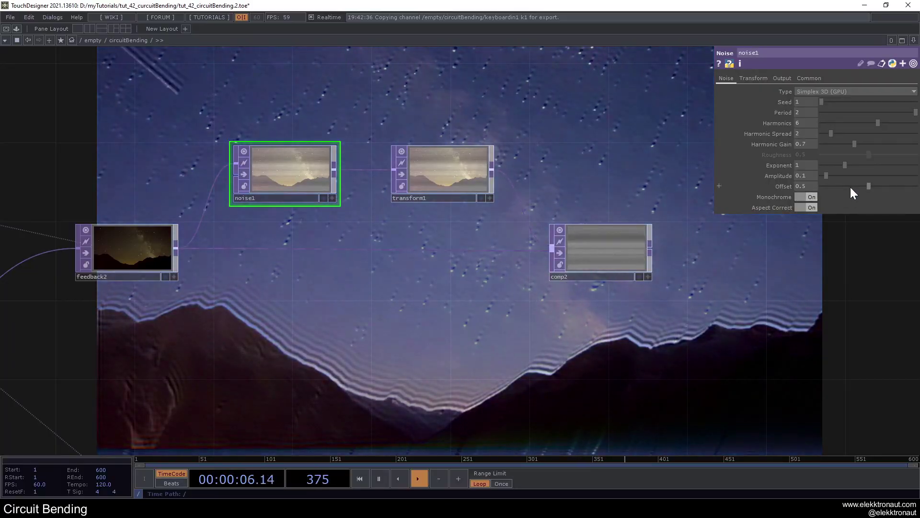
left_click_drag(850, 187, 772, 191)
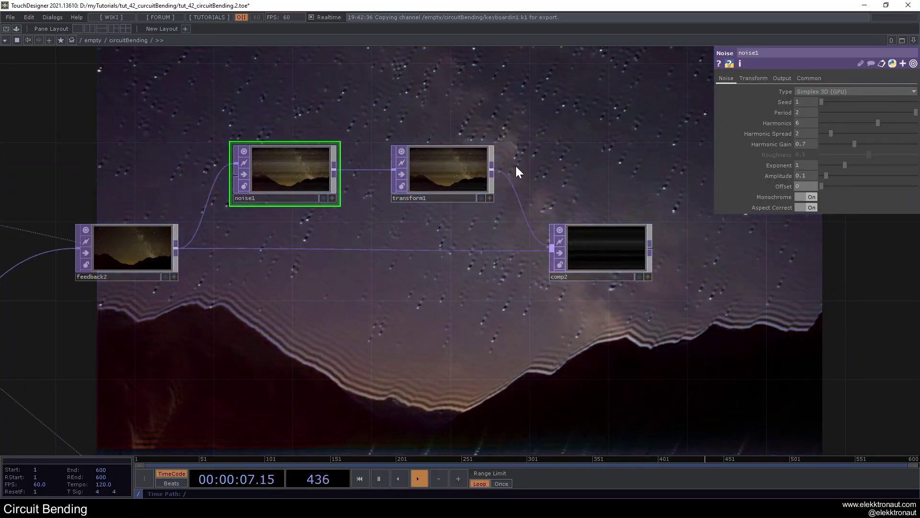
scroll(503, 167, "up", 3)
scroll(498, 165, "down", 3)
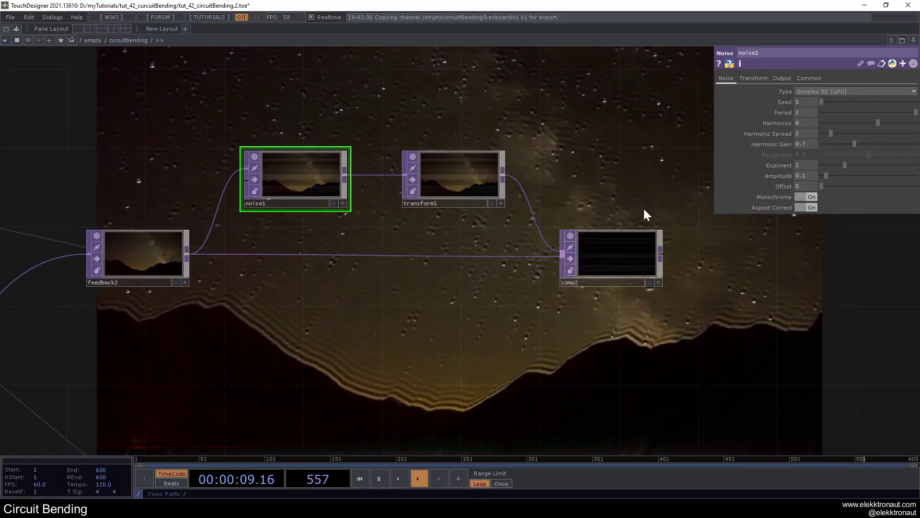
- Assign comp2 as feedback2's target TOP to close the second feedback loop
left_click(482, 176)
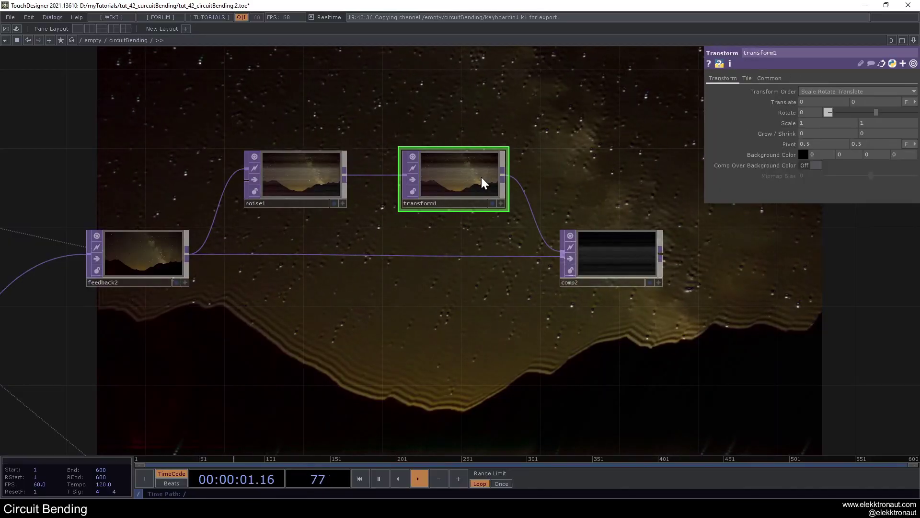
left_click_drag(616, 252, 141, 260)
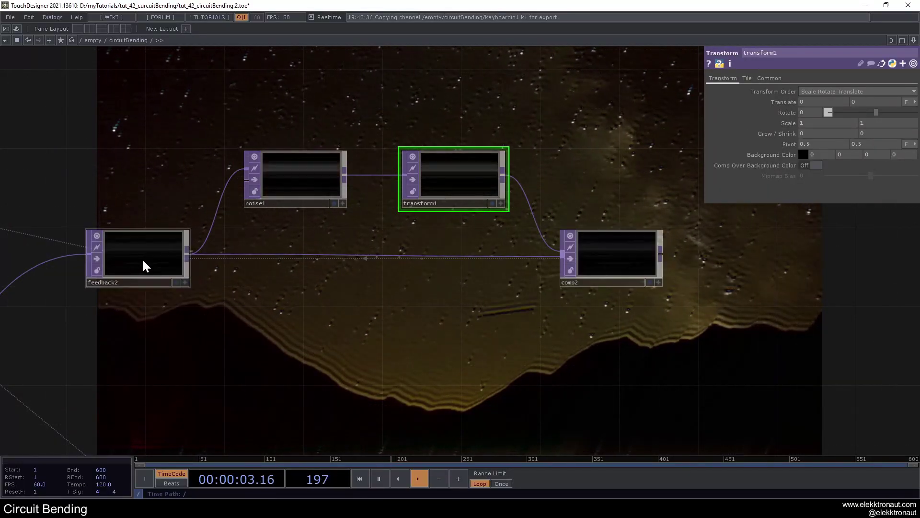
scroll(628, 263, "up", 9)
scroll(588, 206, "down", 10)
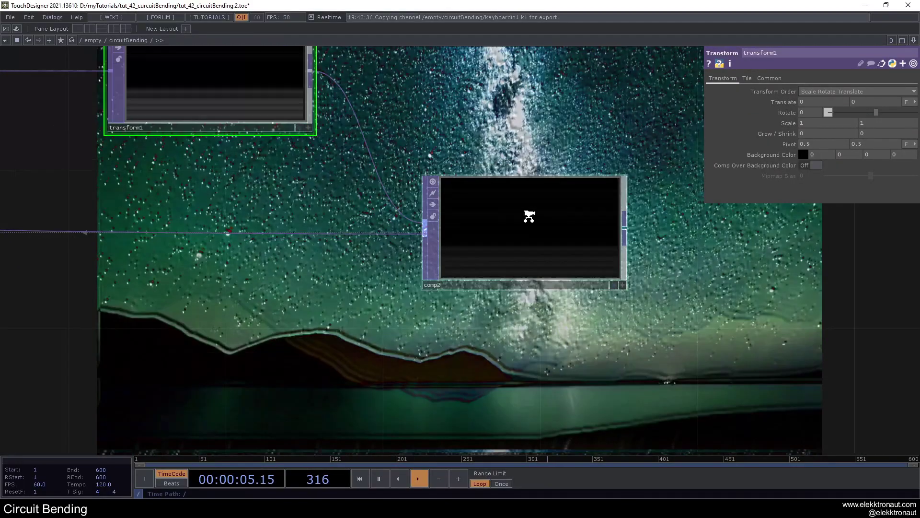
- Switch transform1's translate units to pixels and set its Translate Y to 6
left_click(913, 103)
left_click(903, 111)
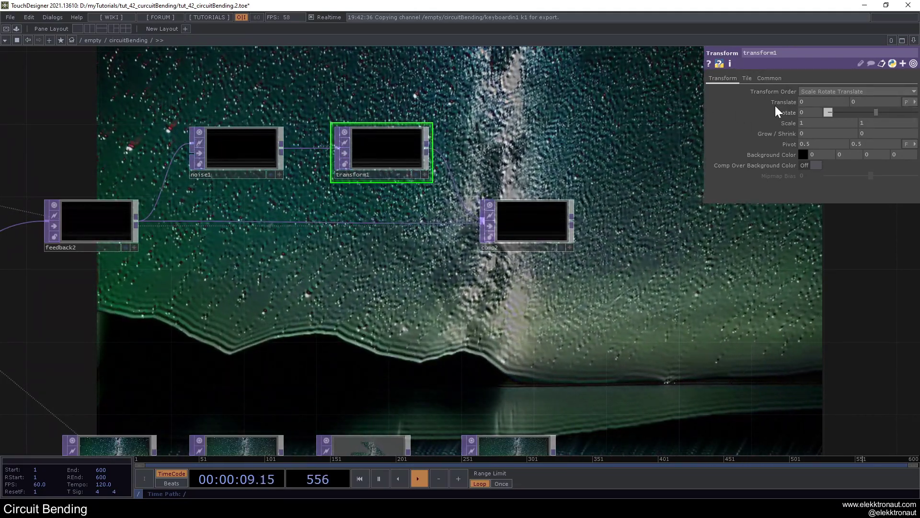
left_click(875, 102)
type("6")
key("Return")
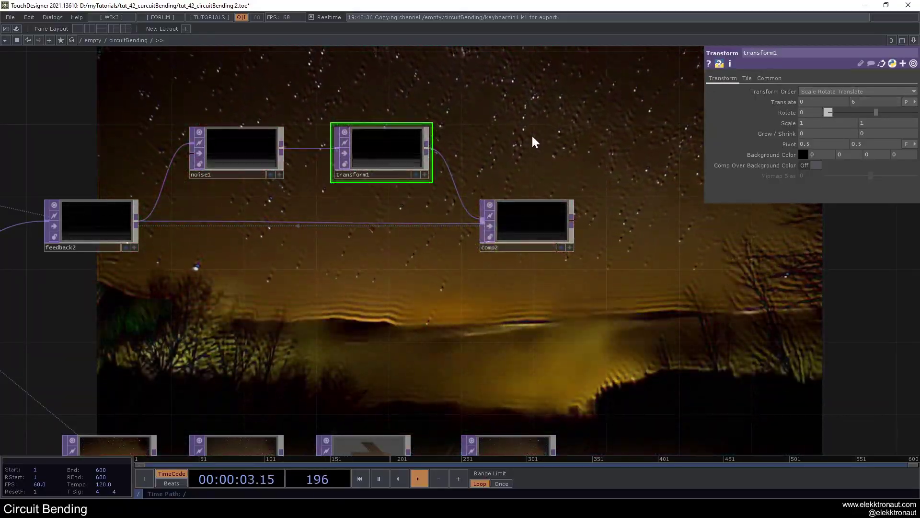
- Examine comp2's output up close to judge the noise feedback pattern over time
scroll(541, 210, "up", 10)
scroll(533, 230, "down", 5)
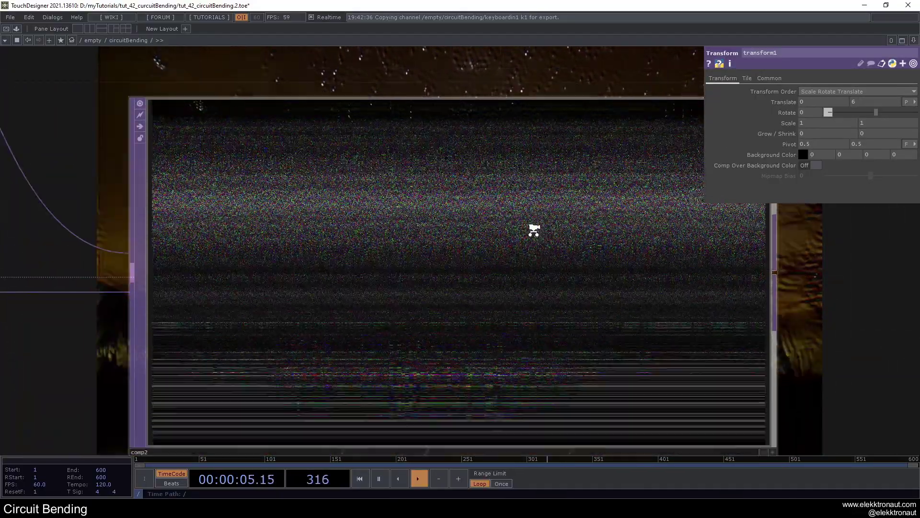
scroll(524, 240, "up", 5)
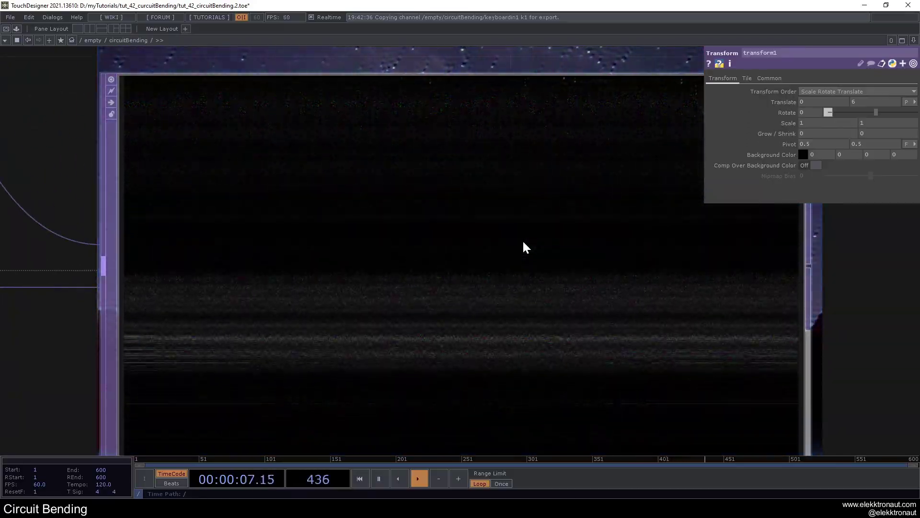
scroll(479, 266, "down", 3)
scroll(453, 270, "up", 3)
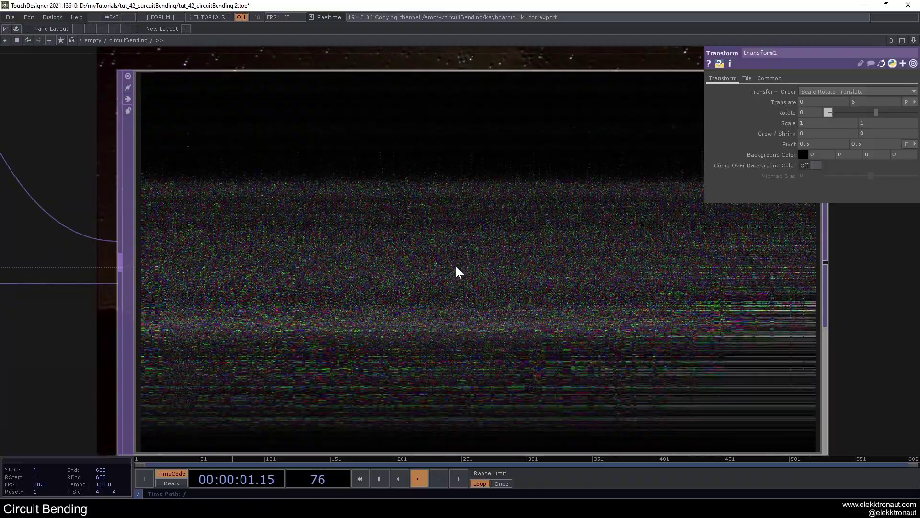
scroll(455, 272, "down", 10)
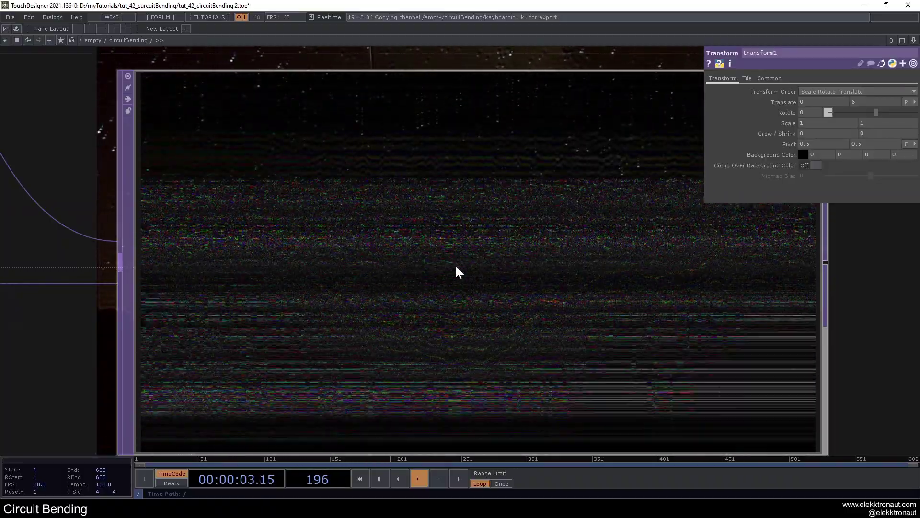
scroll(456, 268, "down", 1)
- Try feeding the input null directly into comp2 as an additional input, and undo that connection
scroll(250, 345, "up", 3)
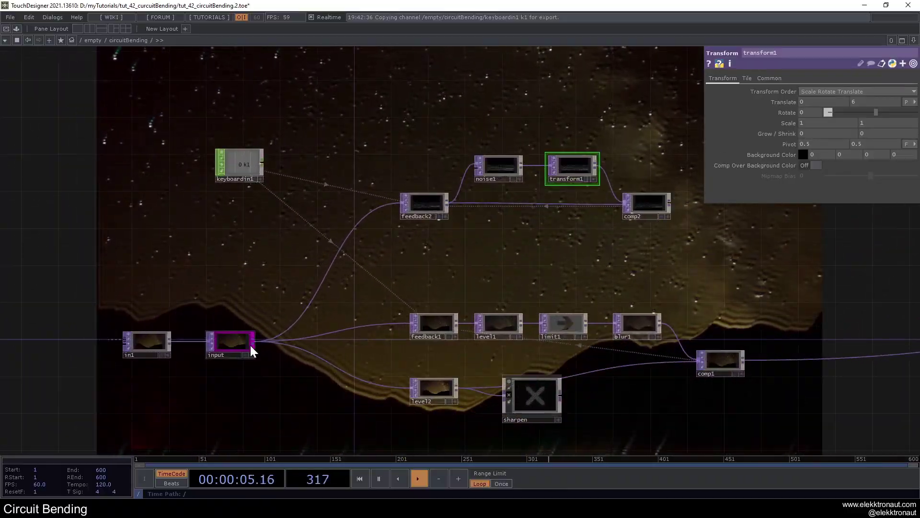
scroll(625, 214, "up", 8)
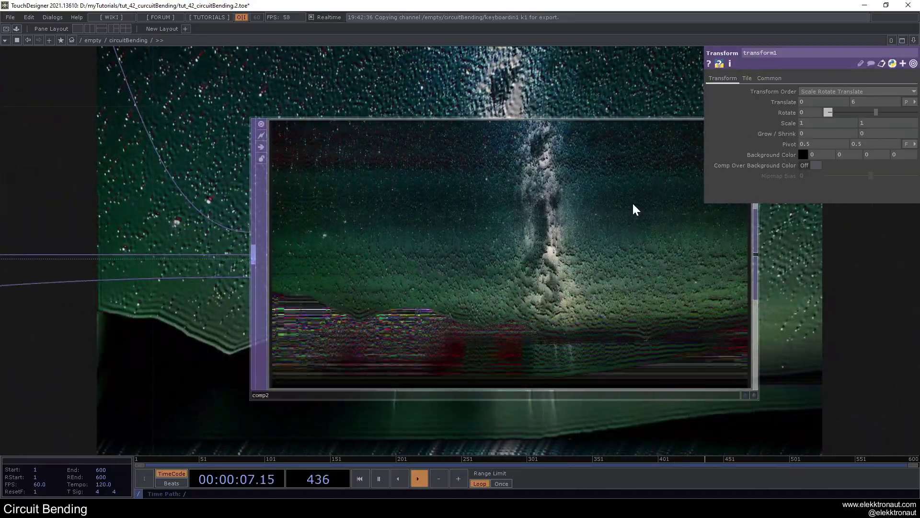
key("ctrl+z")
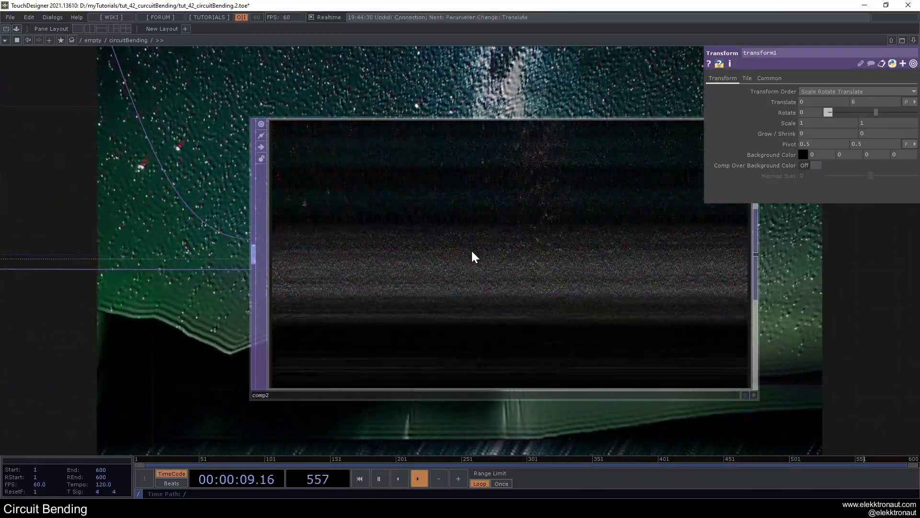
scroll(472, 257, "down", 6)
scroll(472, 251, "down", 4)
left_click_drag(575, 297, 415, 183)
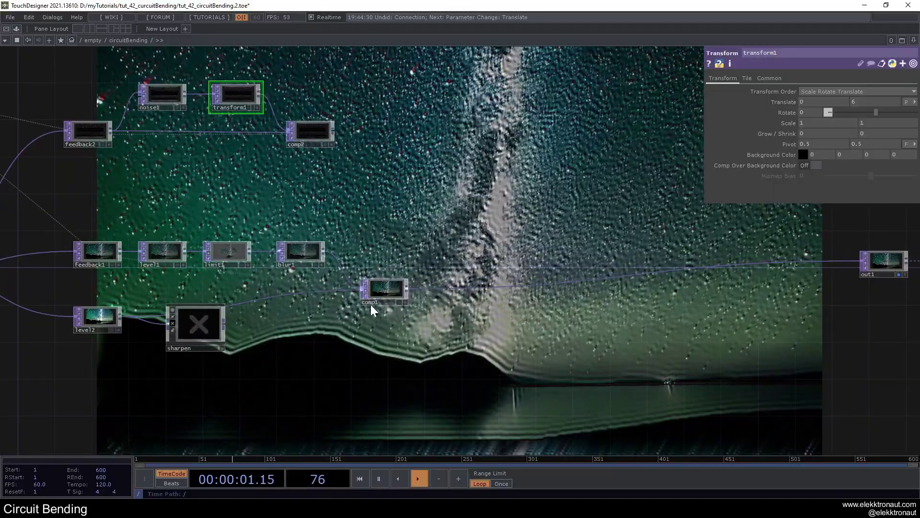
- Insert a Displace TOP between comp1 and out1 and connect comp2 to its second input
right_click(453, 268)
left_click(452, 271)
type("dis")
left_click(327, 364)
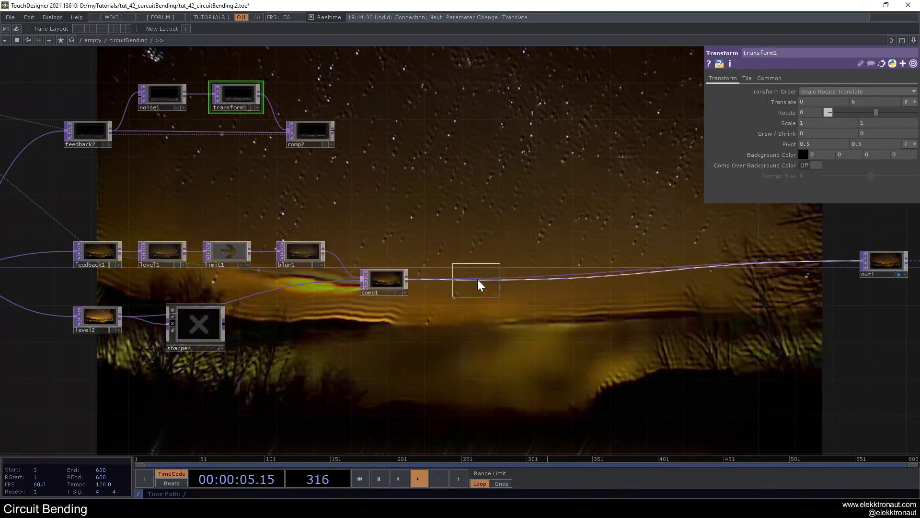
left_click(478, 279)
left_click_drag(493, 281, 541, 277)
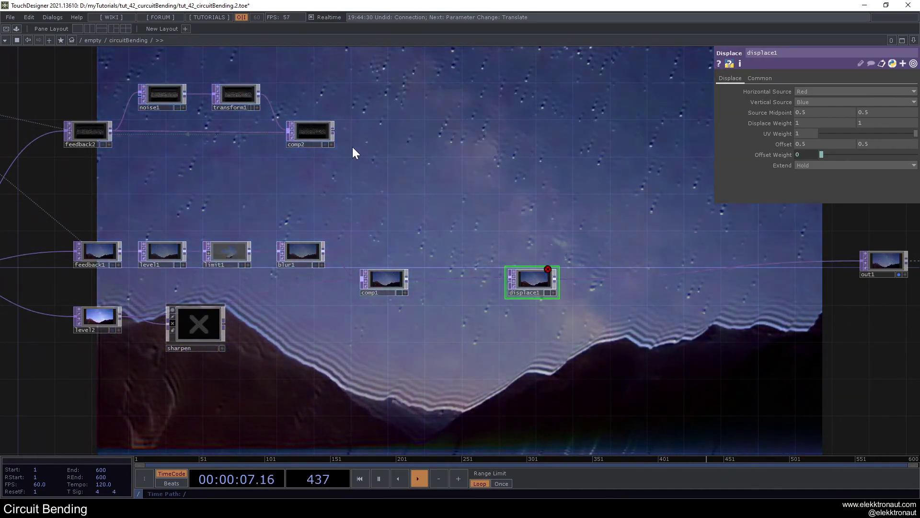
mouse_move(333, 132)
left_mouse_down()
mouse_move(492, 257)
mouse_move(506, 291)
left_mouse_up()
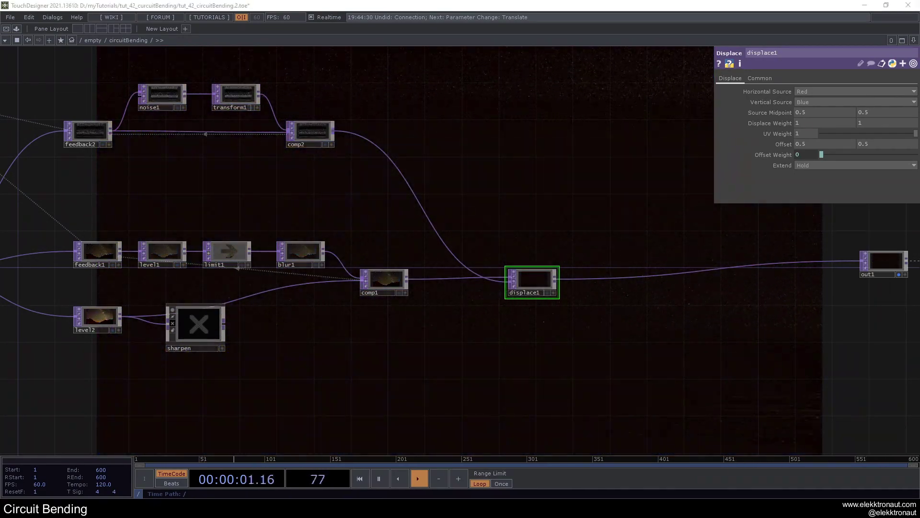
- Set both of displace1's Displace Weight values to 0.01
left_click(793, 127)
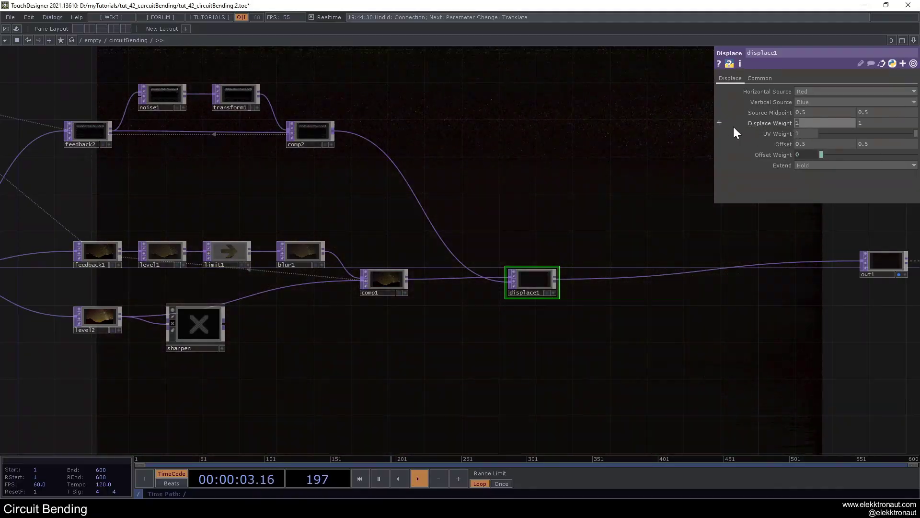
type(".01")
key("Tab")
type(".01")
key("Return")
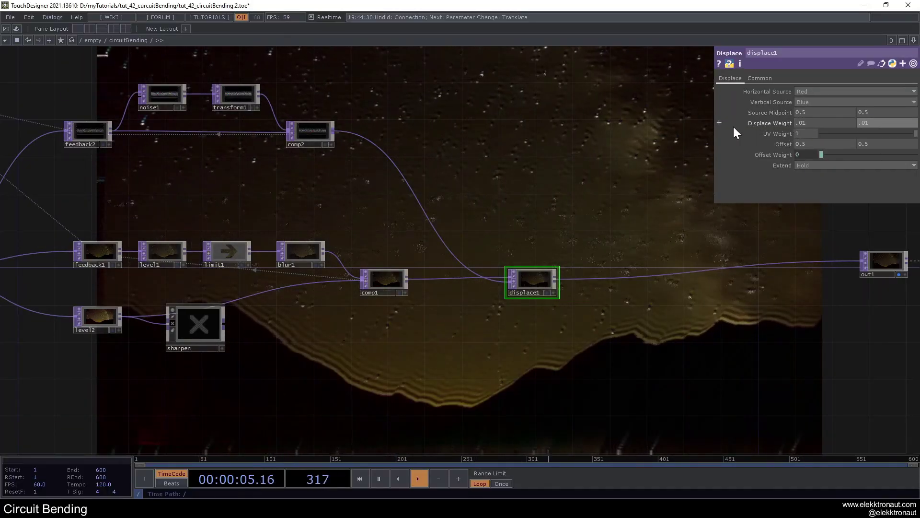
- Make room before displace1 and insert a Transform TOP between comp1 and displace1
scroll(615, 226, "up", 4)
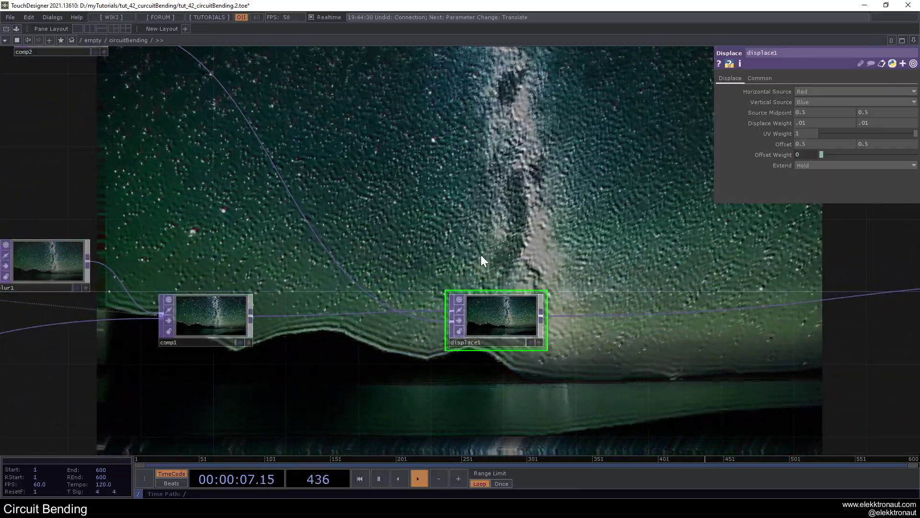
scroll(493, 246, "down", 3)
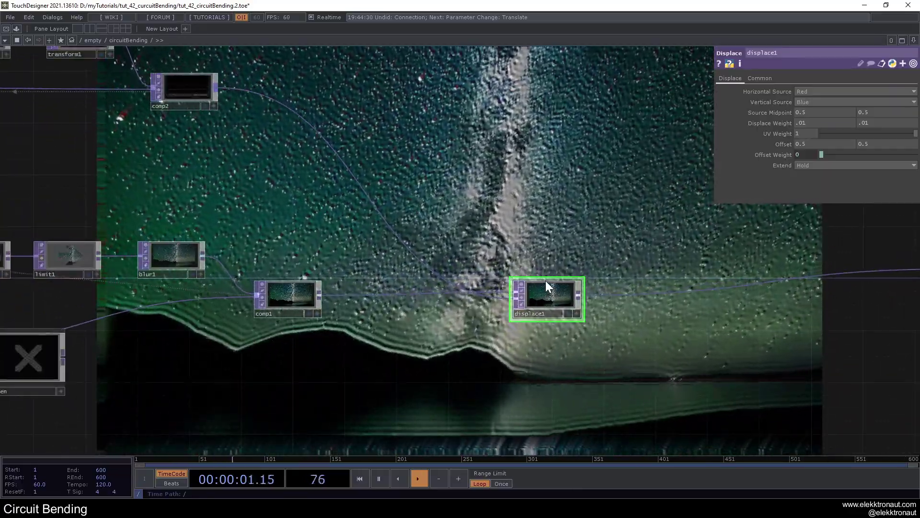
left_click_drag(545, 292, 593, 287)
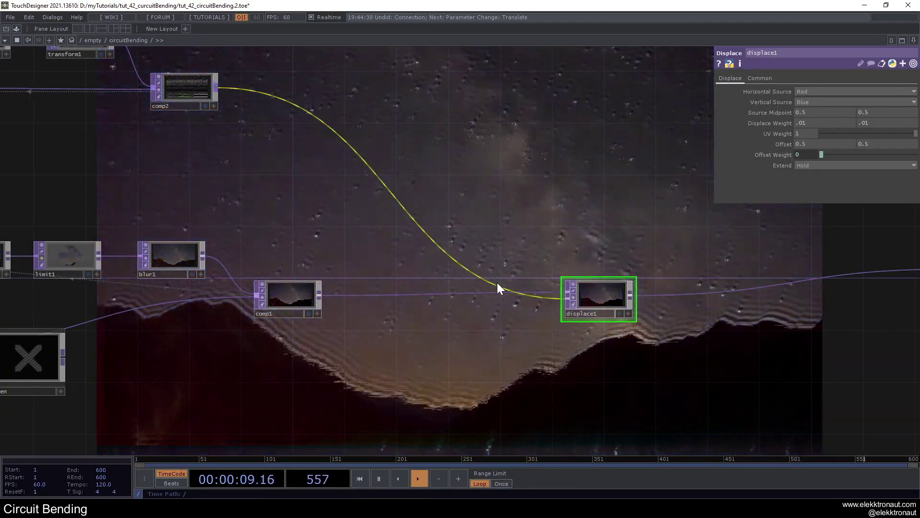
right_click(378, 294)
left_click(401, 286)
left_click(476, 298)
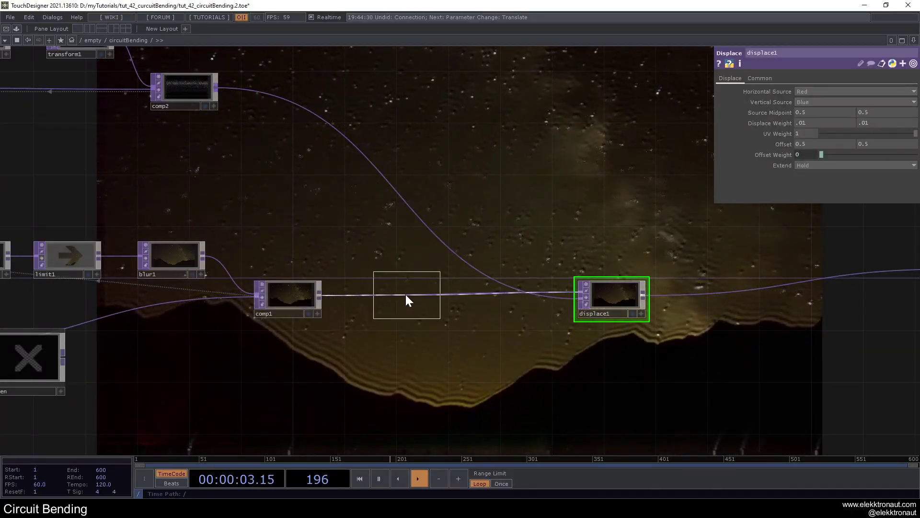
left_click(379, 296)
- Switch transform2's translate units to pixels and set its Translate X and Y to -20
left_click(820, 92)
left_click(812, 116)
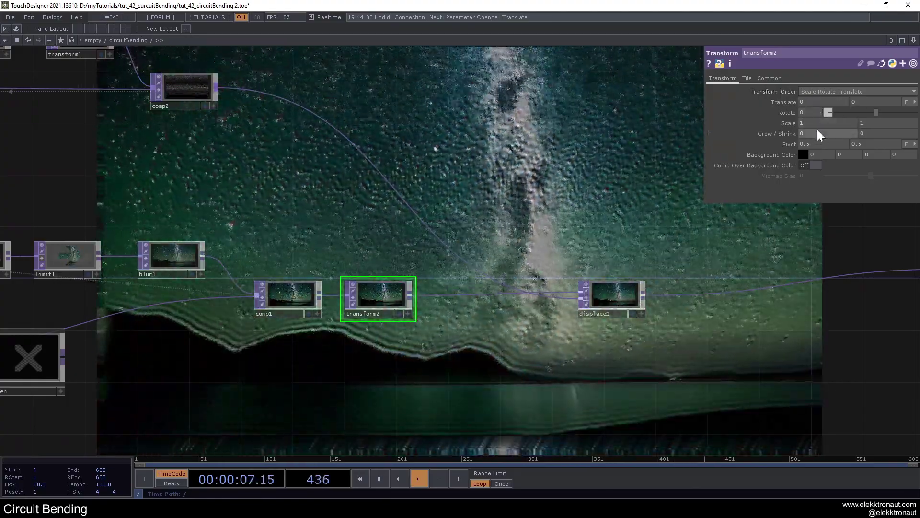
middle_click_drag(789, 103, 762, 94)
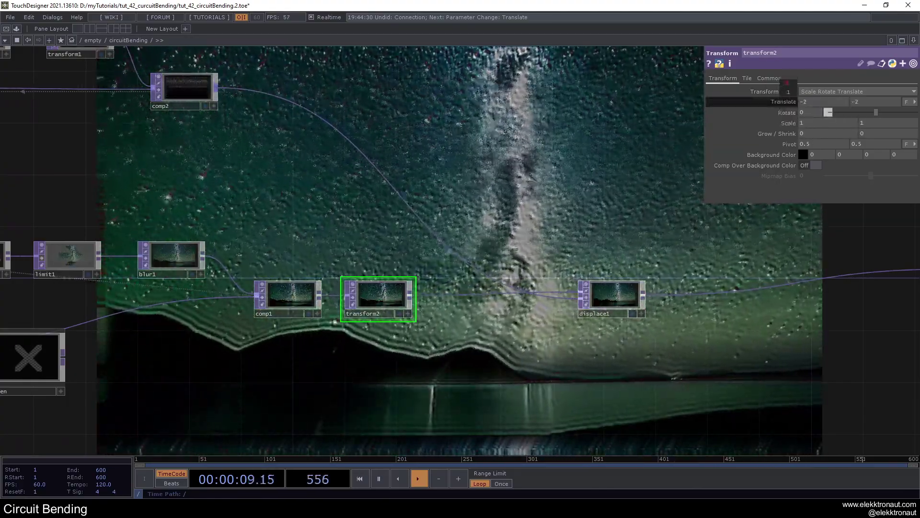
left_click(911, 102)
left_click(880, 111)
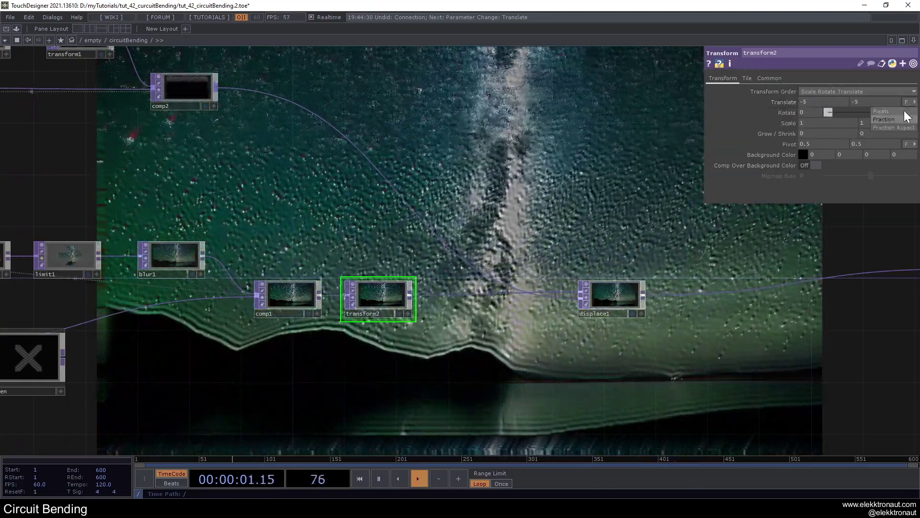
type("1")
key("Tab")
type("1")
left_click_drag(807, 99, 755, 112)
type("0")
left_click(824, 103)
type("0")
middle_click_drag(778, 99, 777, 87)
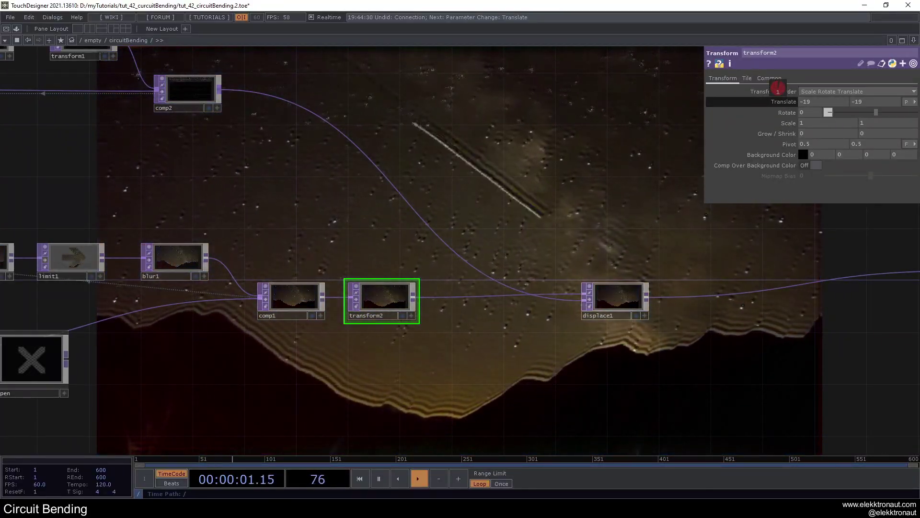
- Add a Noise TOP below the comp1 branch and feed it from level2
left_click_drag(520, 222, 298, 244)
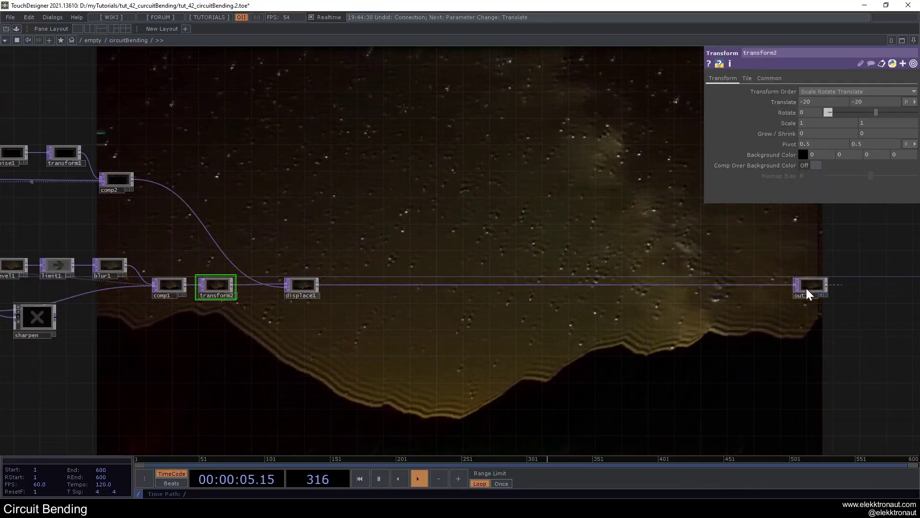
left_click_drag(557, 314, 602, 252)
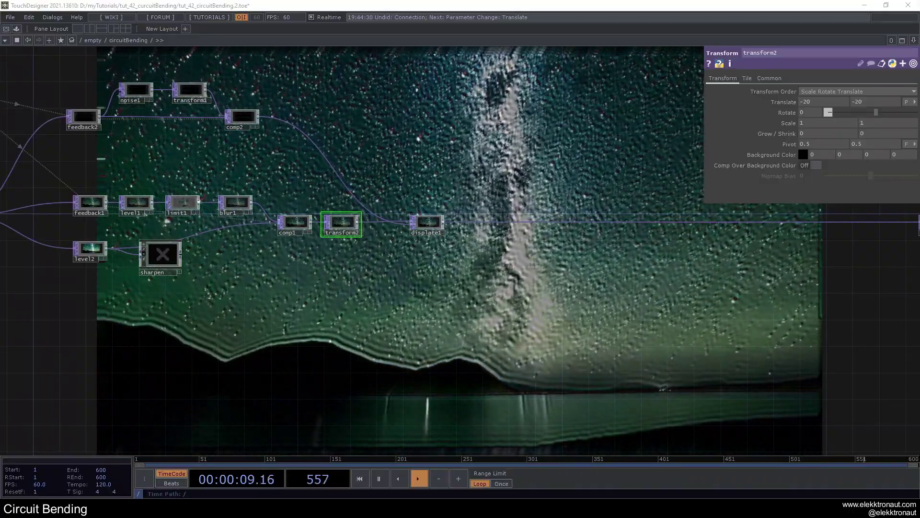
left_click_drag(344, 302, 564, 280)
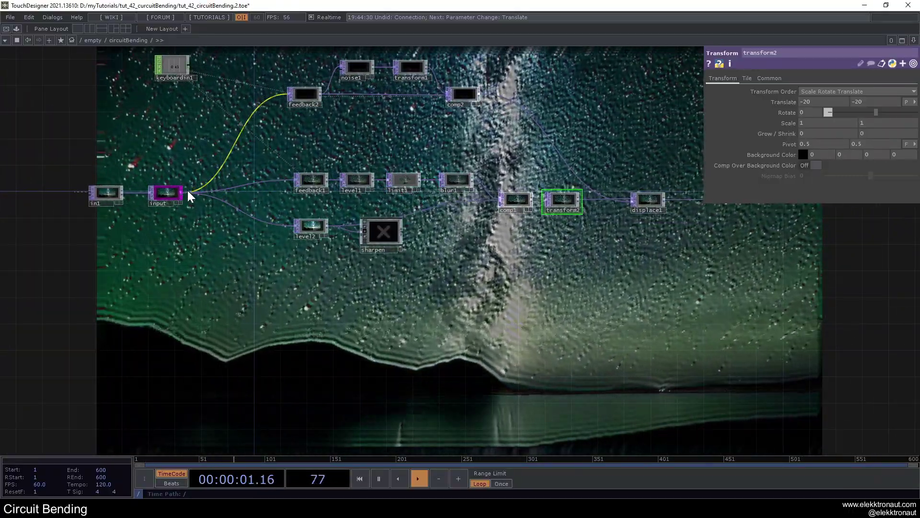
right_click(182, 191)
type("n")
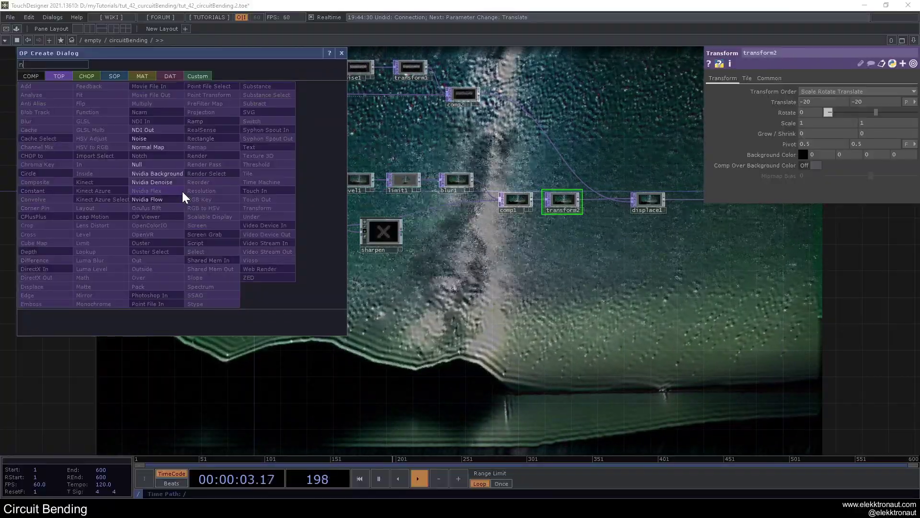
left_click(139, 138)
left_click(511, 280)
left_click_drag(532, 202, 513, 311)
left_click_drag(401, 231, 489, 311)
scroll(498, 308, "up", 5)
left_click_drag(151, 148, 473, 315)
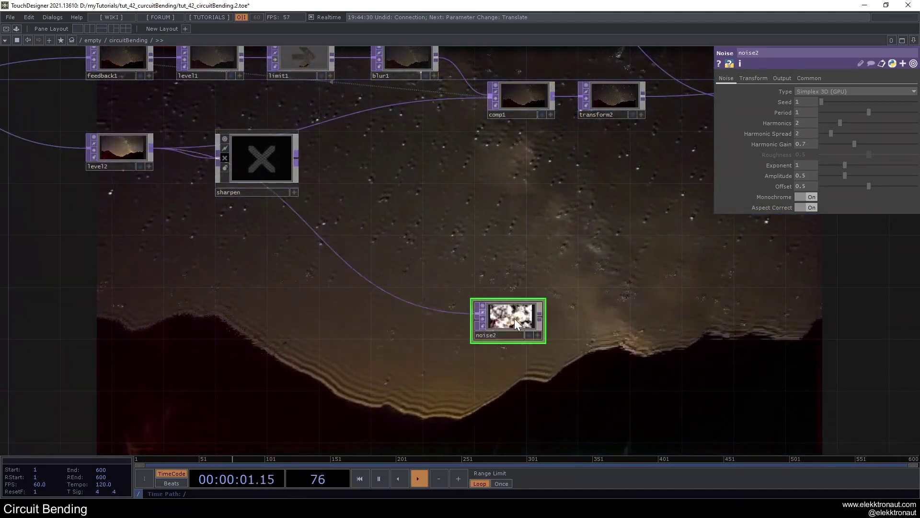
- Set noise2's RGB output to Noise, and its Scale X to 0 and Scale Y to 0.2
left_click_drag(552, 259, 458, 238)
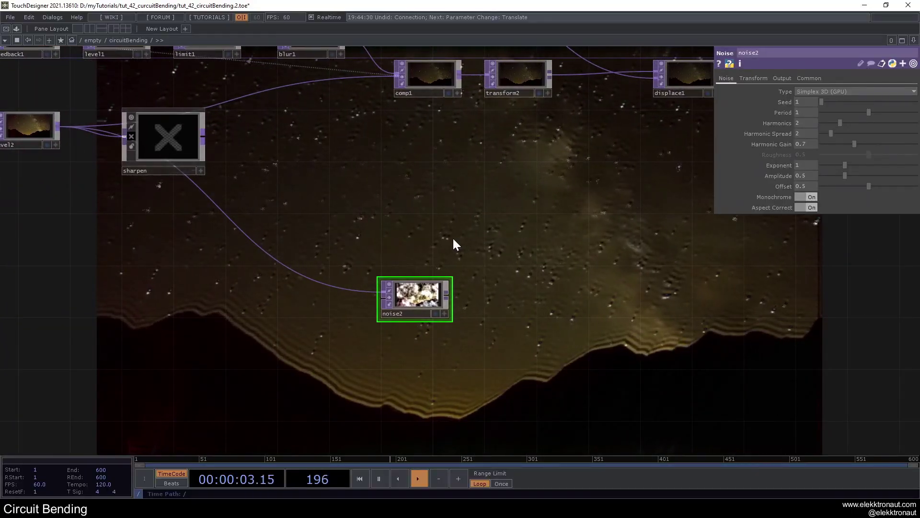
left_click(782, 78)
left_click(823, 101)
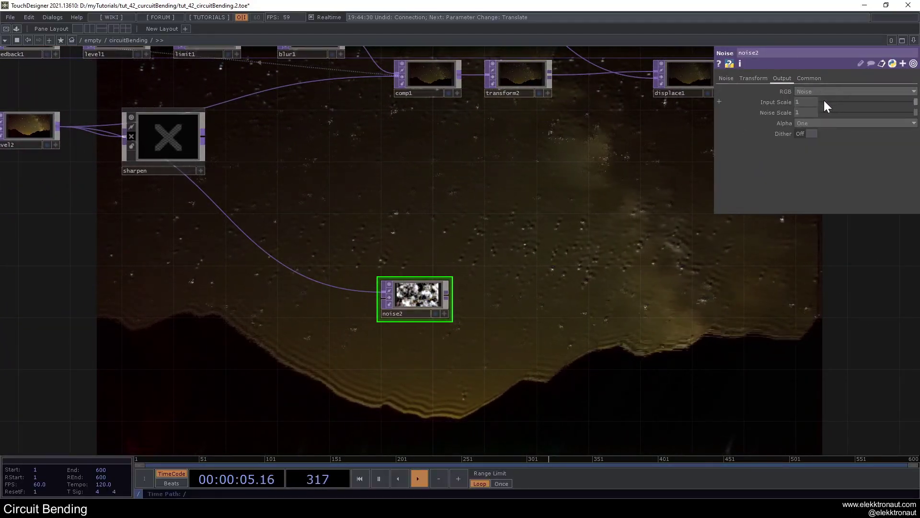
left_click(754, 78)
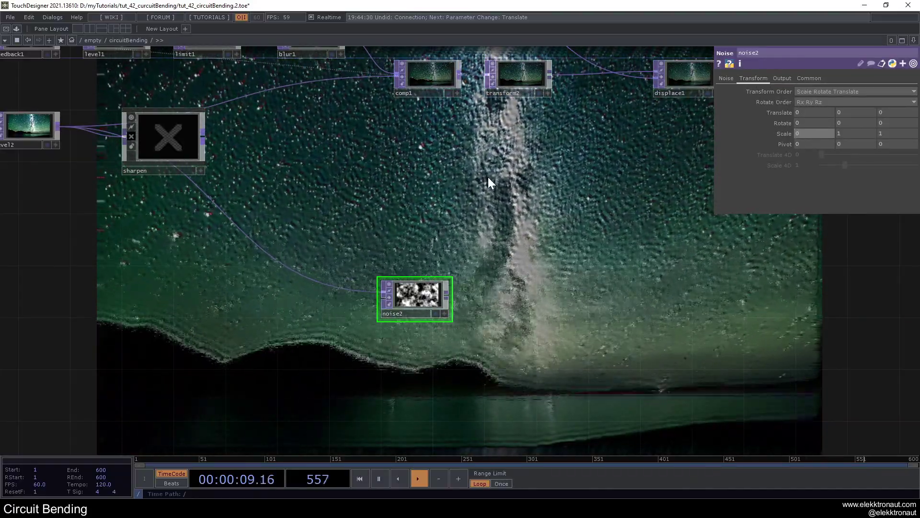
key("Return")
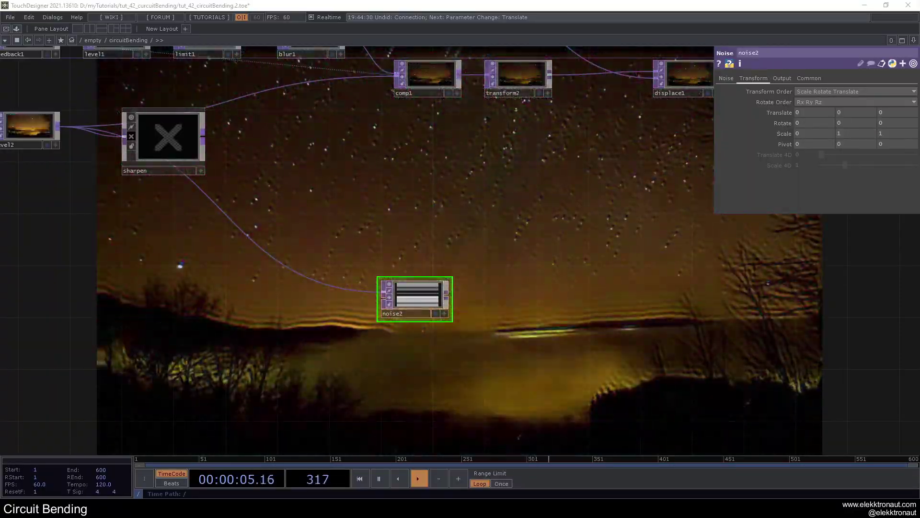
left_click(849, 135)
type(".2")
key("Return")
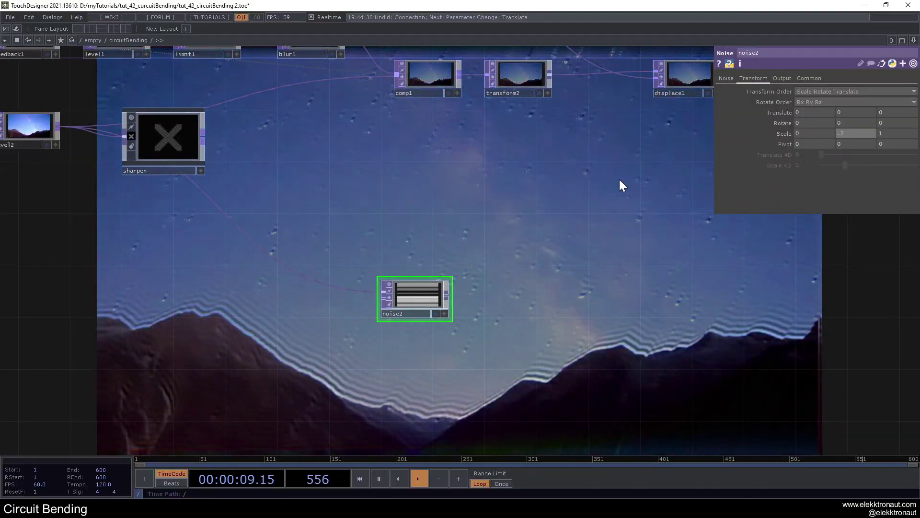
- Animate noise2 by setting its Translate Y and Translate Z to the expression absTime.seconds
scroll(422, 307, "up", 5)
scroll(424, 273, "down", 4)
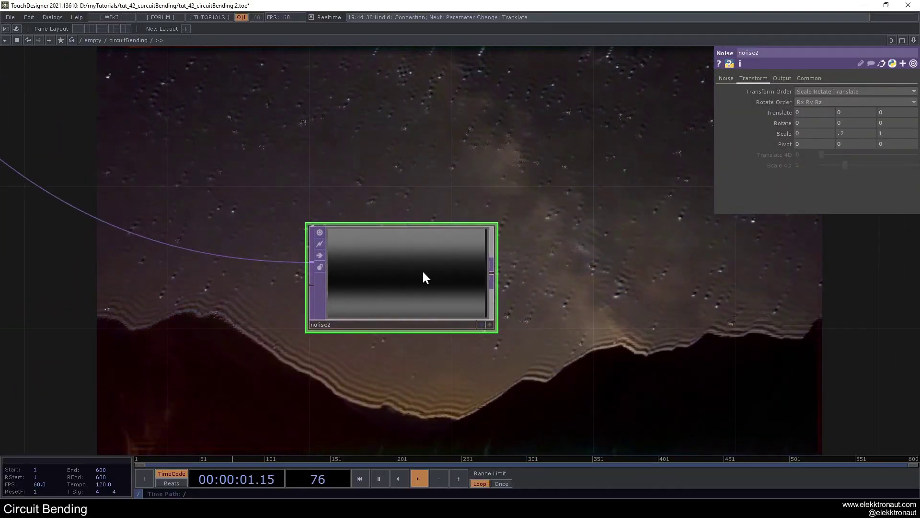
left_click(855, 112)
type("absTi")
type("me.seconds")
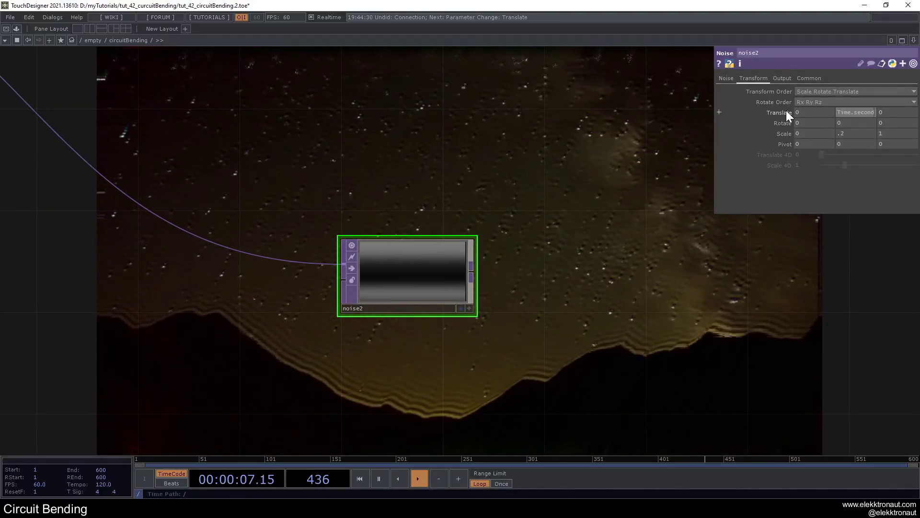
key("Return")
left_click(780, 113)
key("ctrl+c")
left_click(805, 143)
key("ctrl+v")
key("Return")
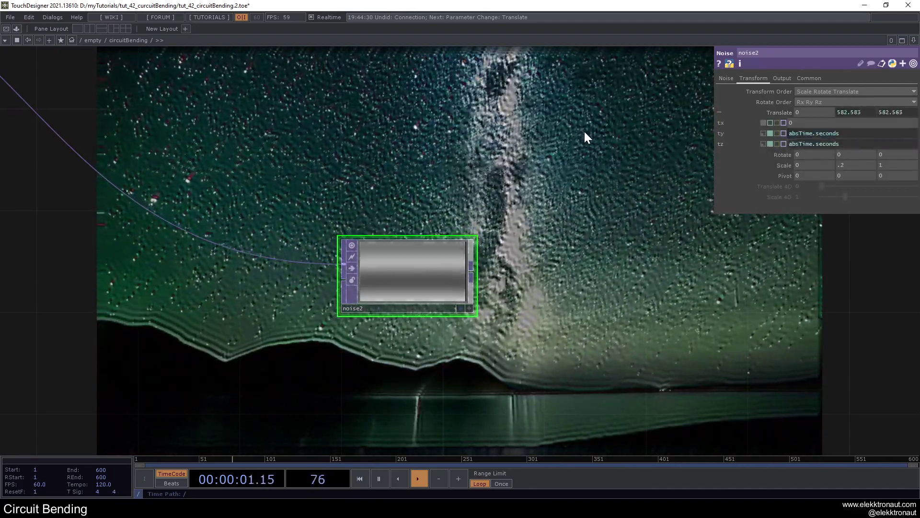
- Set noise2's Period to 0.6, Harmonics to 1, Amplitude to 0.2 and Offset to 0
scroll(459, 239, "down", 3)
left_click_drag(451, 197, 430, 210)
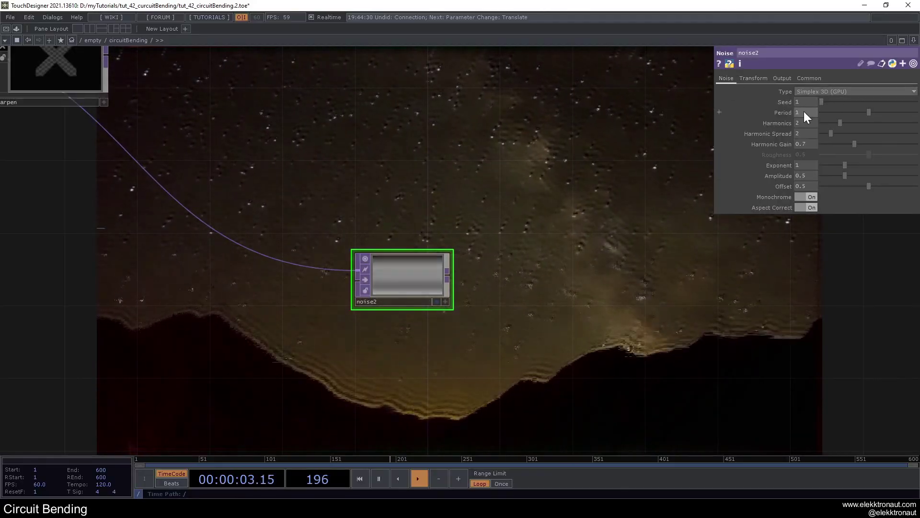
type(".6")
key("Return")
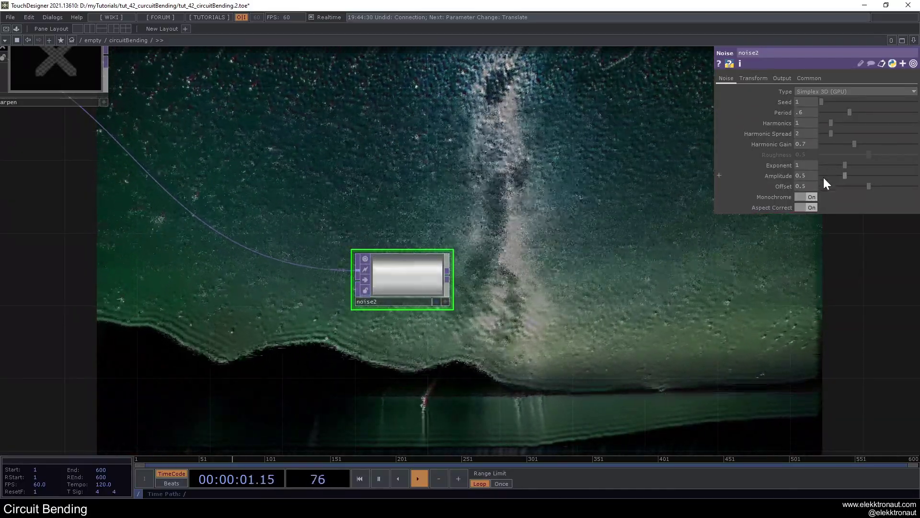
type("2")
key("Return")
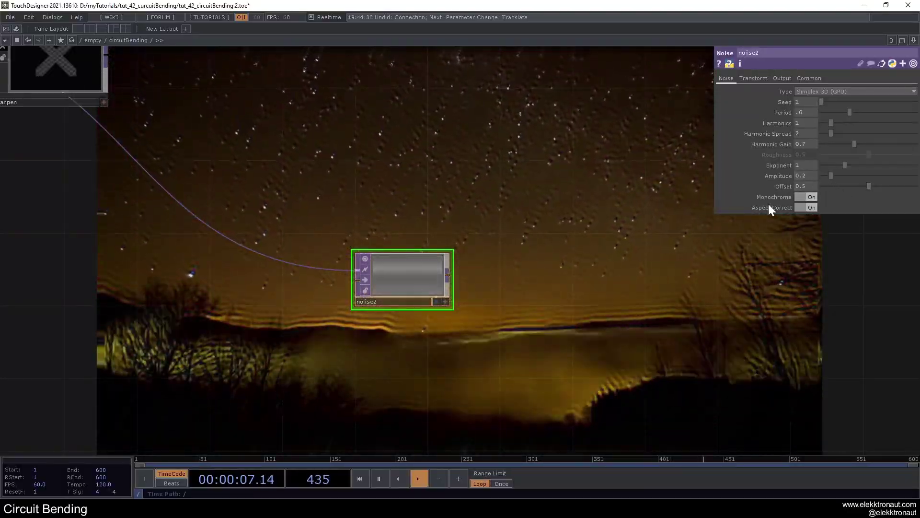
left_click_drag(868, 187, 846, 187)
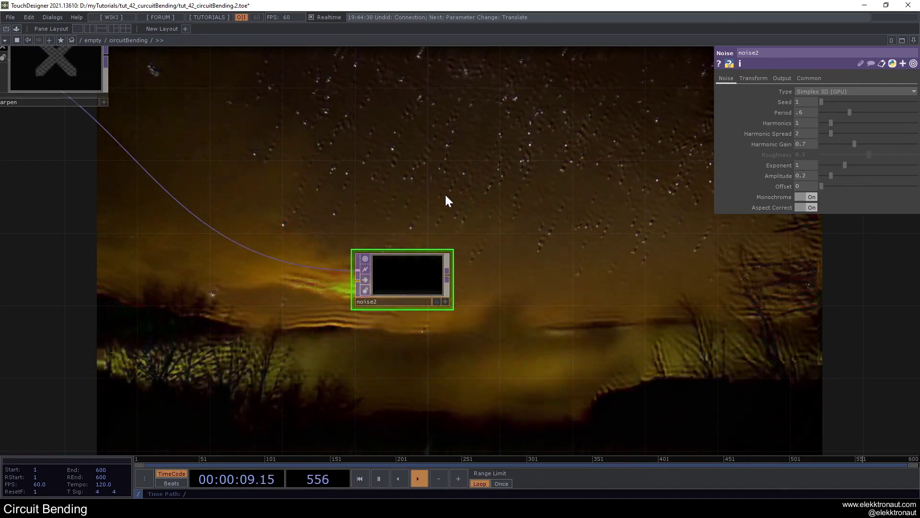
- Duplicate noise2, feed the copy from noise2, and set the copy's Scale X to 1 and Scale Y to 0
left_click_drag(441, 178, 365, 144)
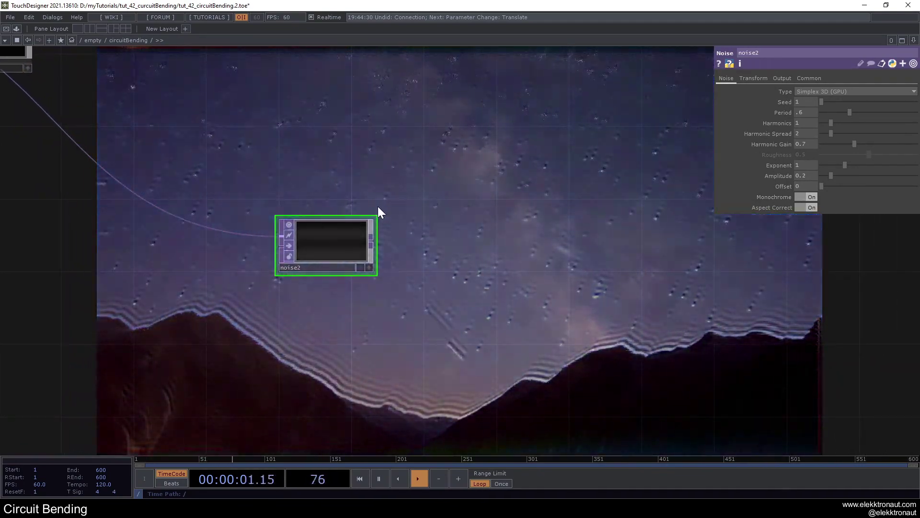
key("ctrl+c")
key("ctrl+v")
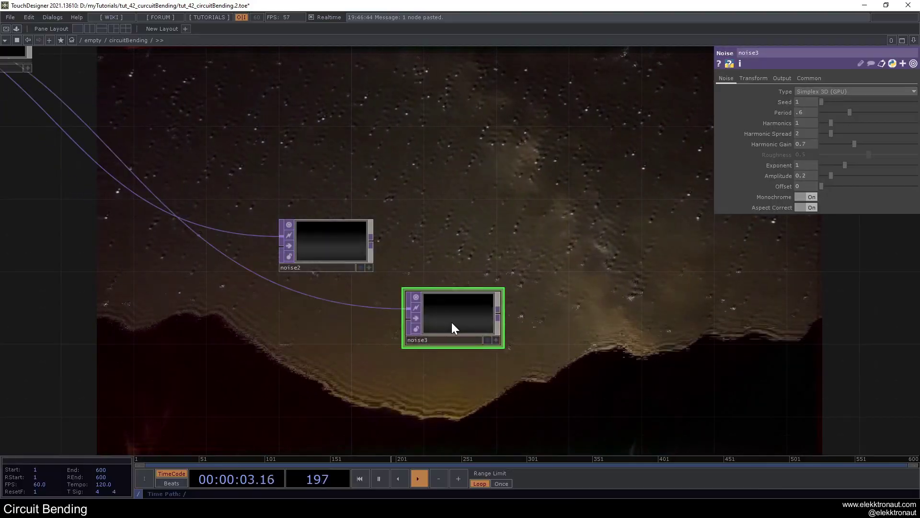
left_click(755, 78)
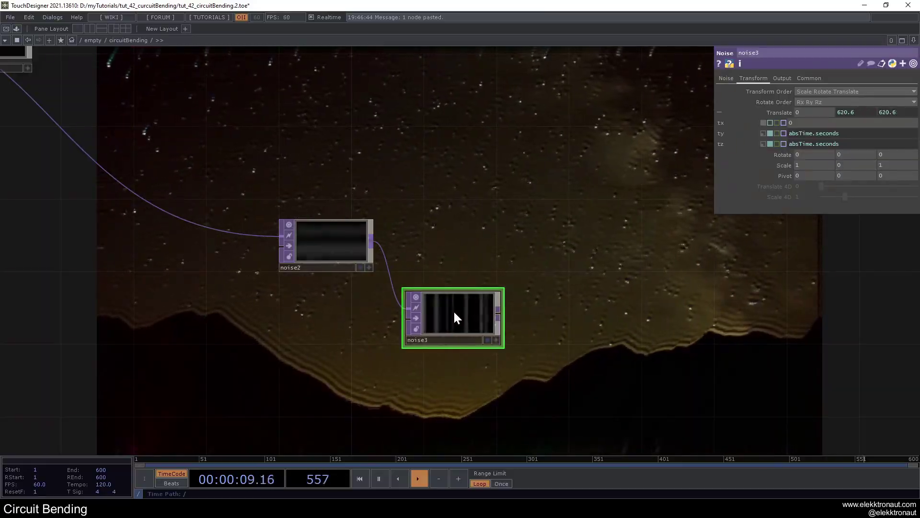
- Add a Displace TOP after noise2, using noise3 as its second input
left_click_drag(472, 280, 460, 260)
scroll(453, 288, "up", 2)
scroll(454, 287, "down", 2)
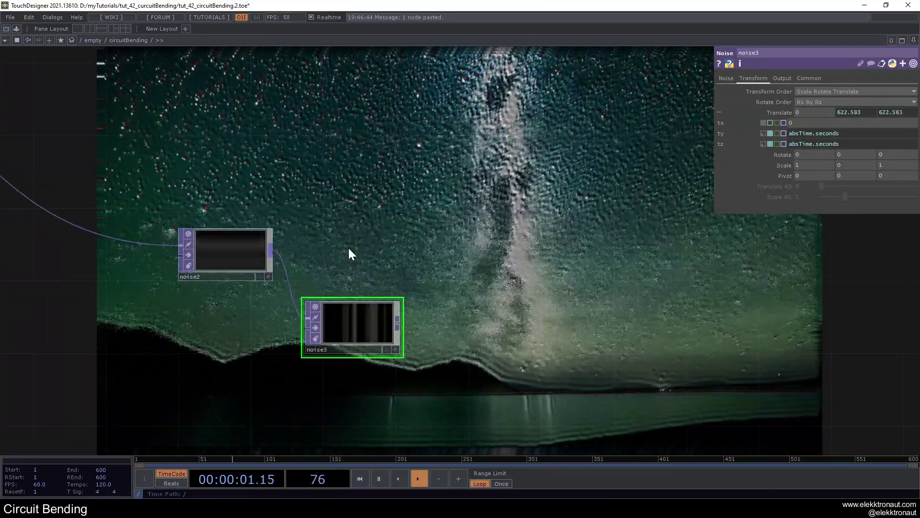
right_click(271, 251)
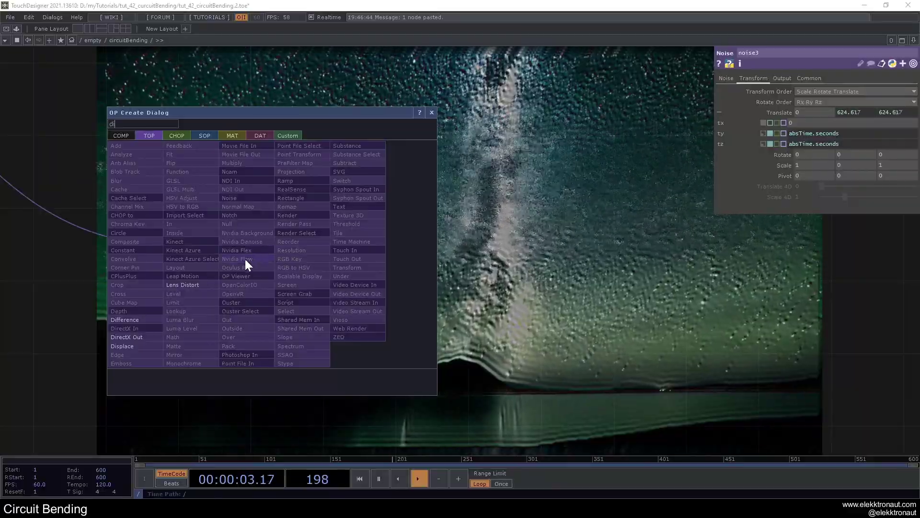
left_click(122, 346)
left_click_drag(398, 323, 525, 255)
left_click_drag(570, 256, 479, 257)
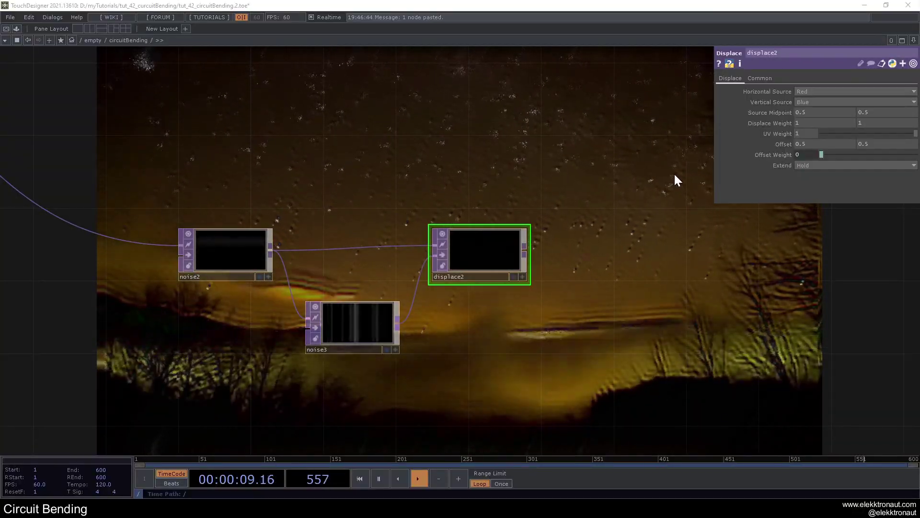
- Set displace2's horizontal Displace Weight to 0 and its vertical Displace Weight to 0.02, and inspect its image up close
type("0")
key("Return")
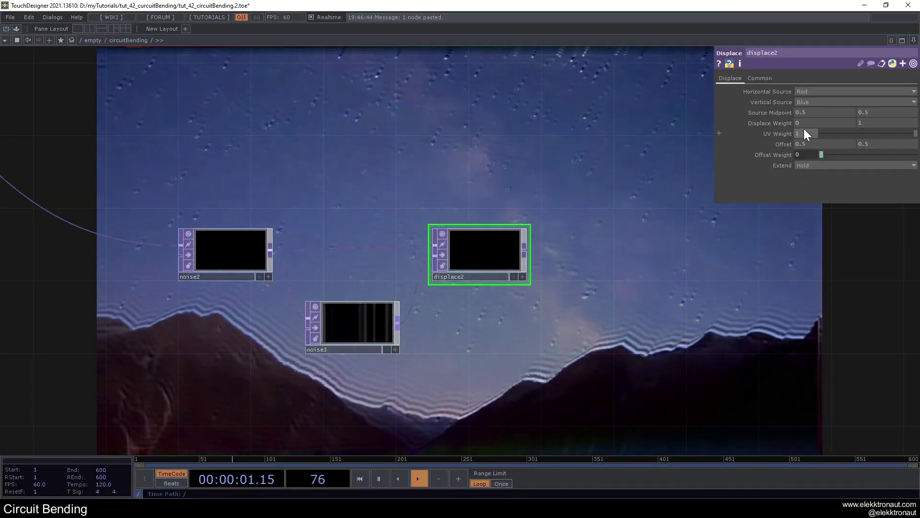
left_click_drag(886, 123, 792, 120)
type(".02")
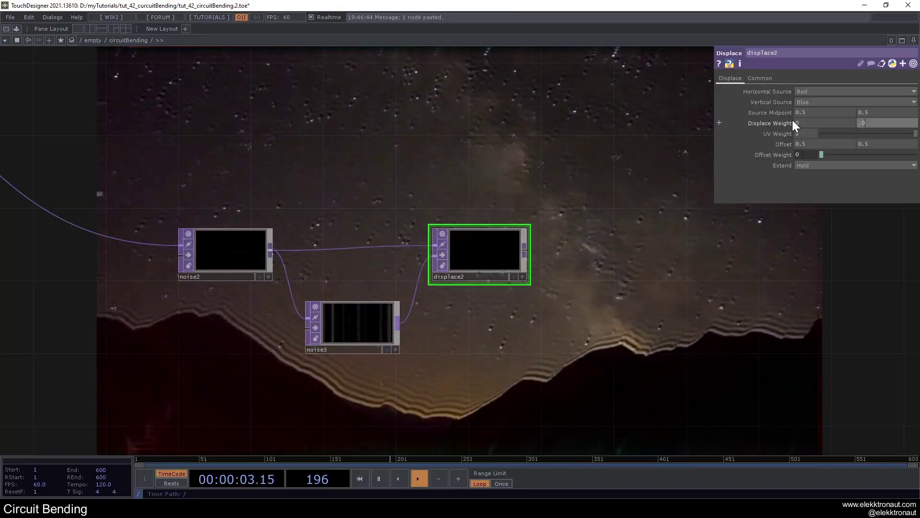
scroll(498, 240, "up", 5)
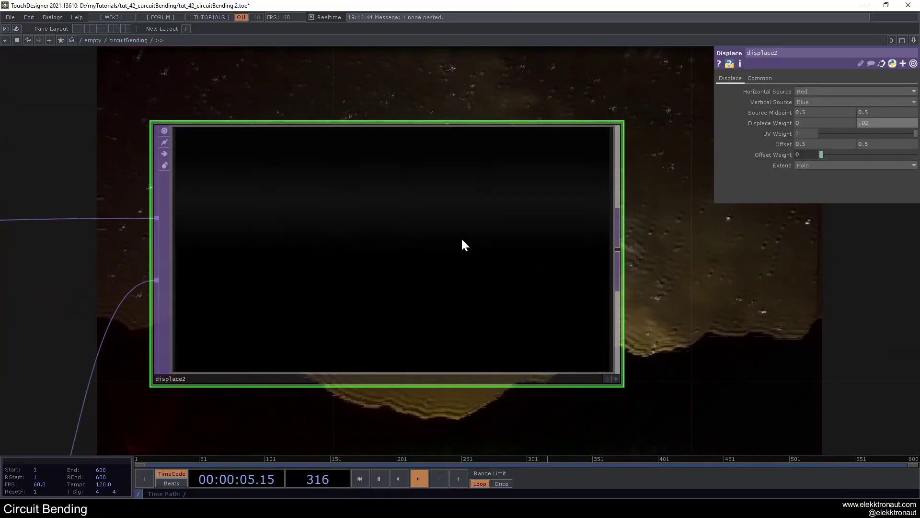
scroll(390, 253, "up", 2)
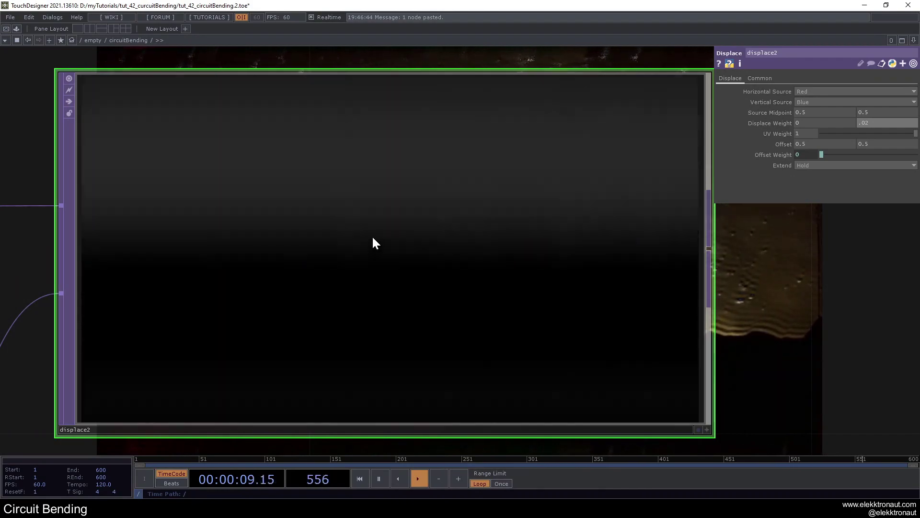
- Move in1 and input away from the branch nodes to make room at the start of the network
scroll(372, 240, "down", 7)
scroll(375, 235, "down", 6)
left_click_drag(456, 209, 657, 246)
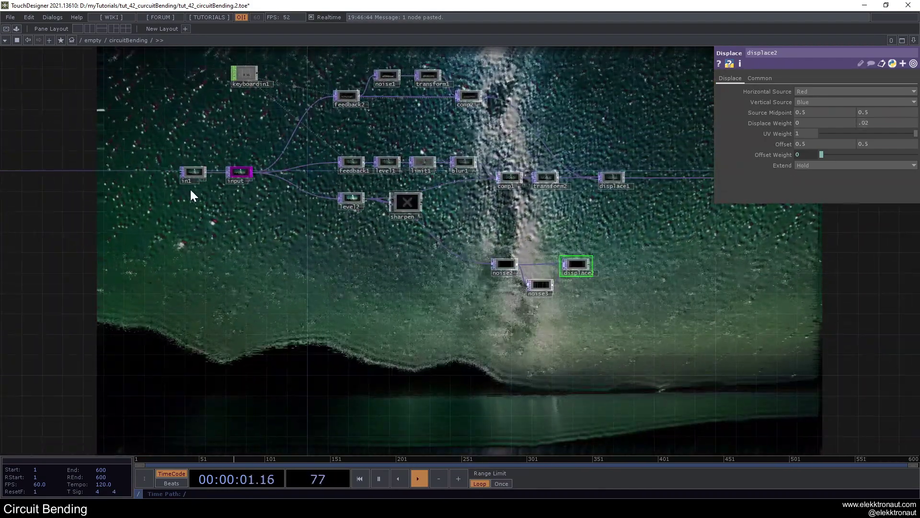
scroll(244, 183, "up", 3)
left_click_drag(330, 221, 310, 239)
left_click_drag(159, 179, 102, 179)
left_click_drag(211, 181, 150, 181)
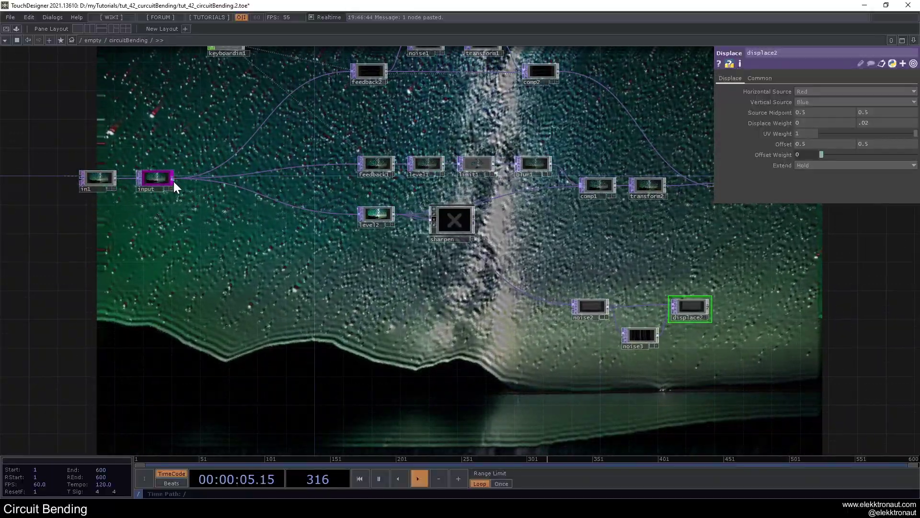
- Insert a Resolution TOP after input and set its Pixel Format to 32-bit float (RGBA)
right_click(174, 179)
left_click(190, 178)
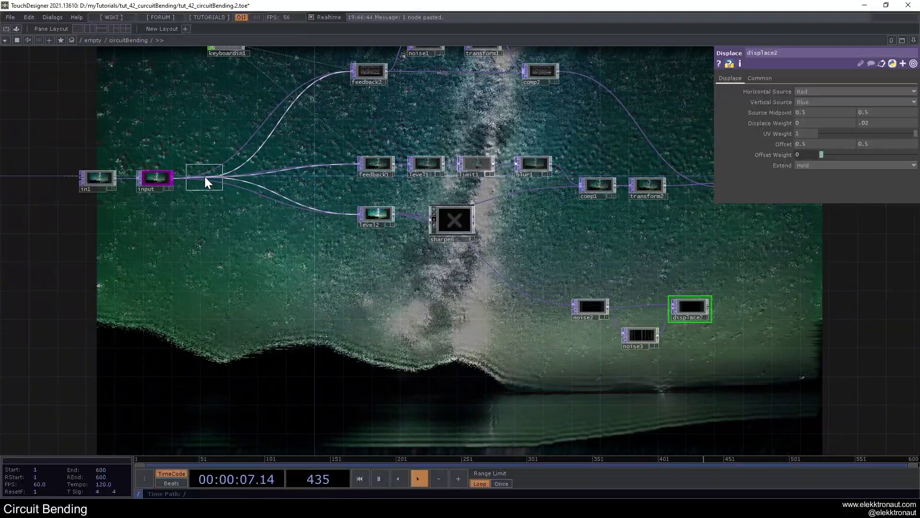
left_click(200, 178)
scroll(212, 176, "up", 3)
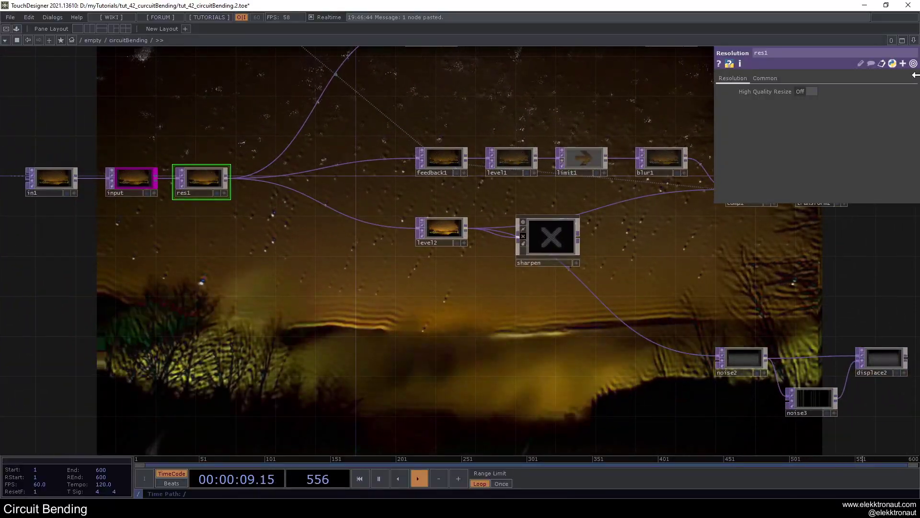
left_click(767, 79)
left_click(824, 197)
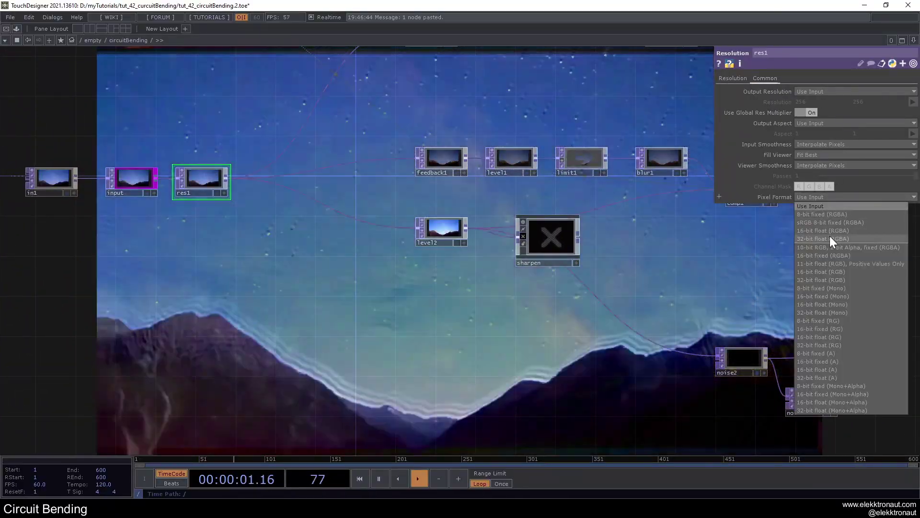
left_click(829, 236)
left_click_drag(424, 328, 11, 257)
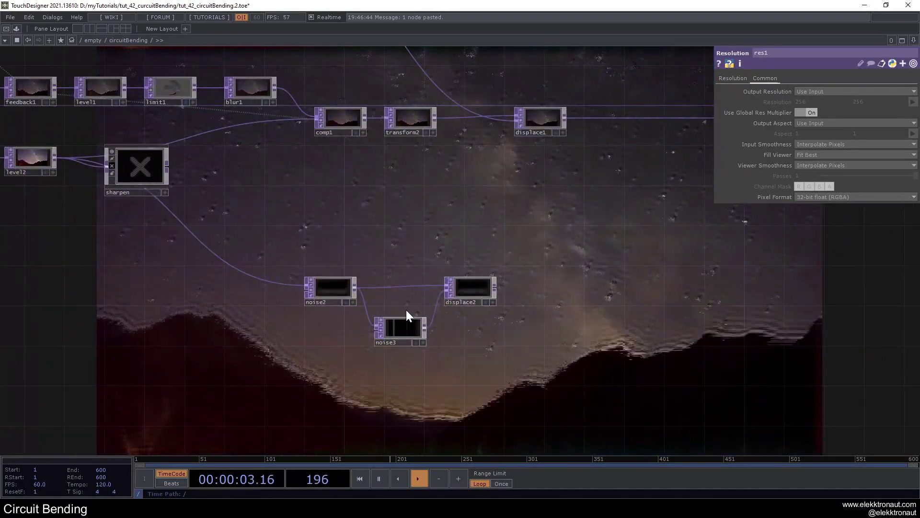
scroll(475, 294, "up", 3)
scroll(476, 295, "up", 5)
scroll(448, 277, "down", 8)
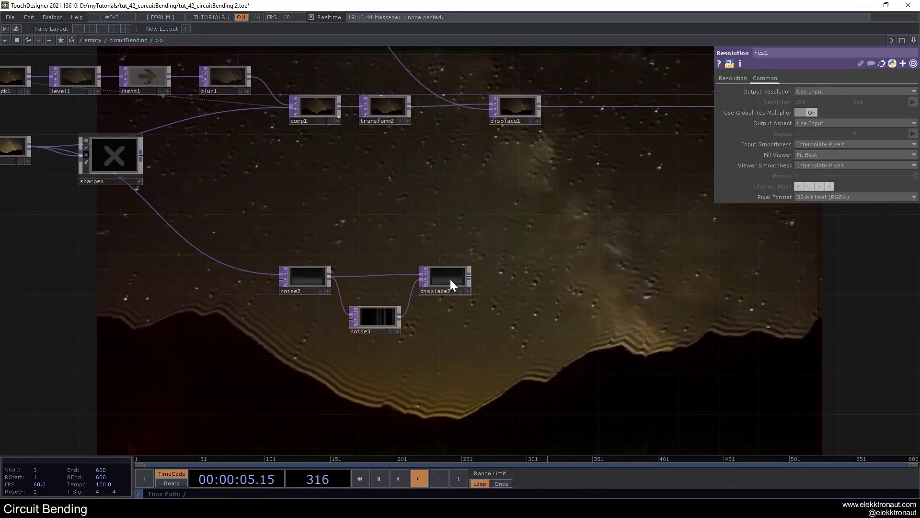
- Insert a Displace TOP into the main chain after displace1 and connect displace2 as its second input
left_click_drag(410, 197, 354, 201)
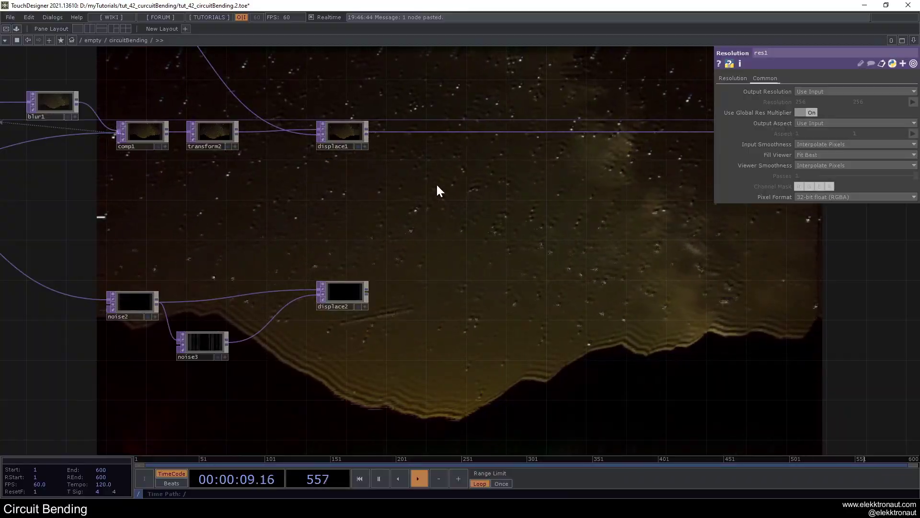
key("Tab")
type("d")
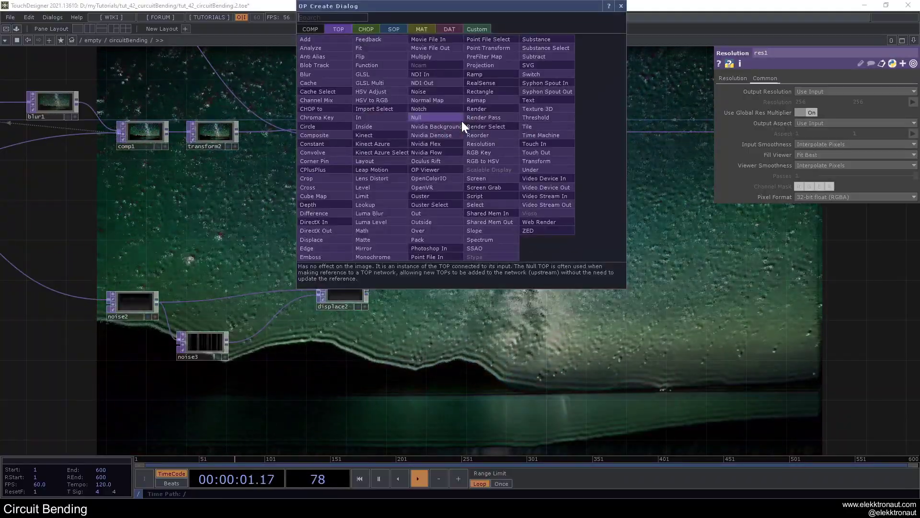
left_click(311, 239)
left_click(543, 134)
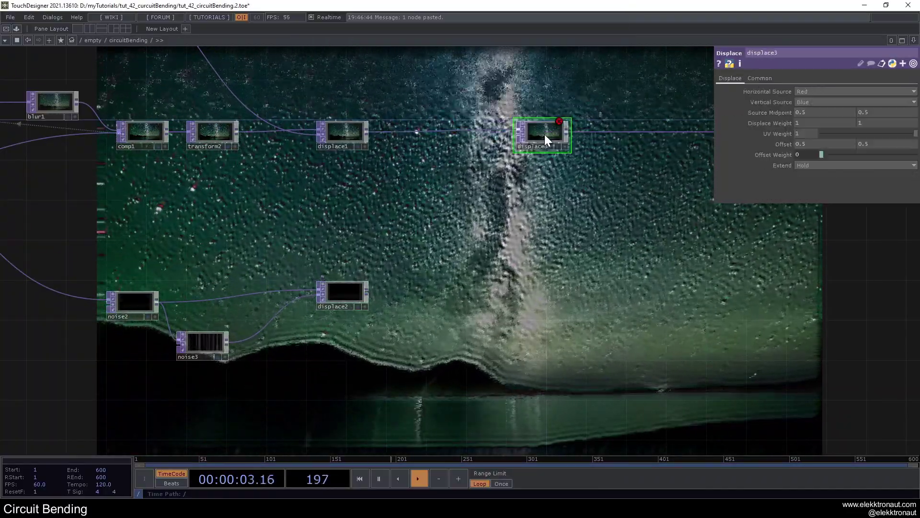
left_click_drag(360, 295, 508, 149)
left_click(518, 137)
left_click_drag(441, 234, 436, 236)
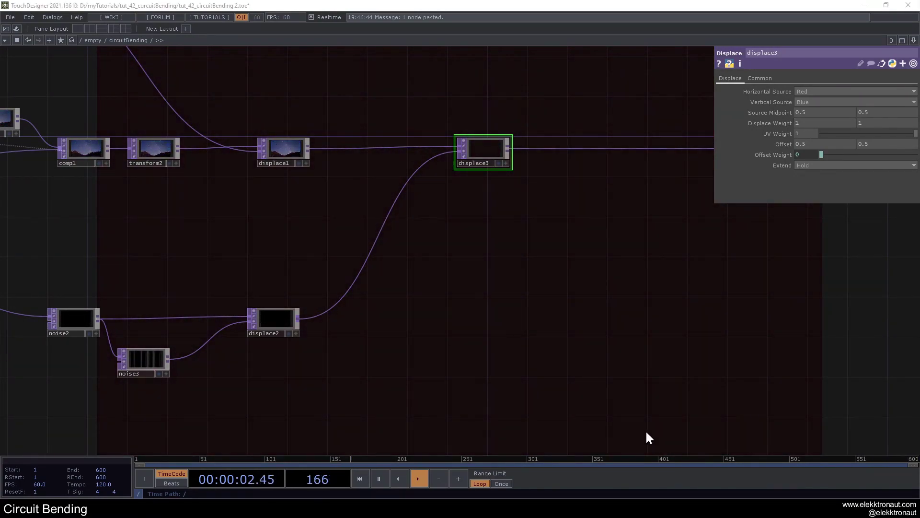
- Insert a Slope TOP between displace2 and displace3 and set its Strength to 100
right_click(329, 310)
left_click(346, 297)
type("slo")
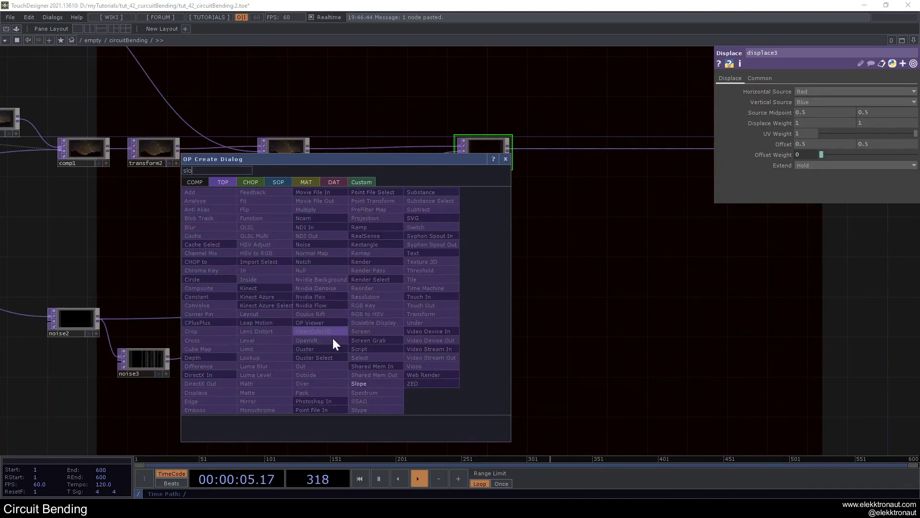
left_click(360, 383)
left_click(320, 311)
left_click_drag(340, 323, 352, 323)
left_click_drag(532, 256, 571, 232)
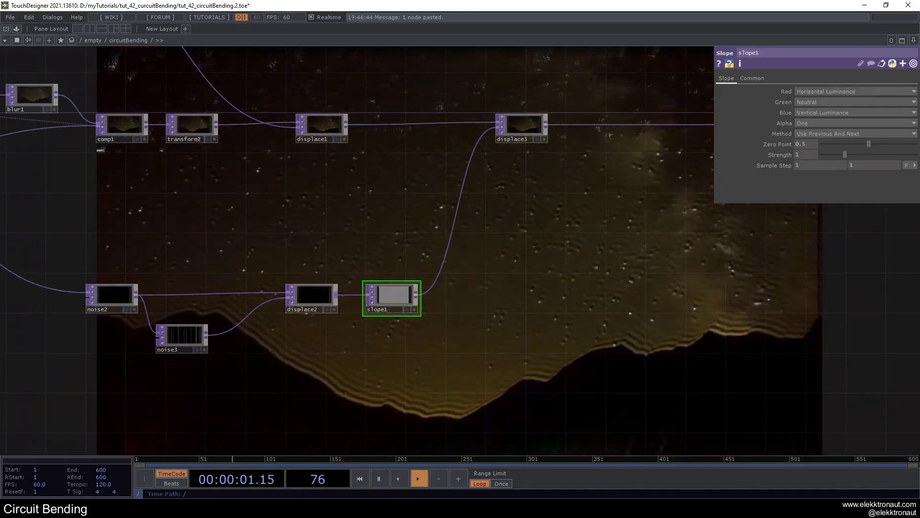
type("100")
key("Return")
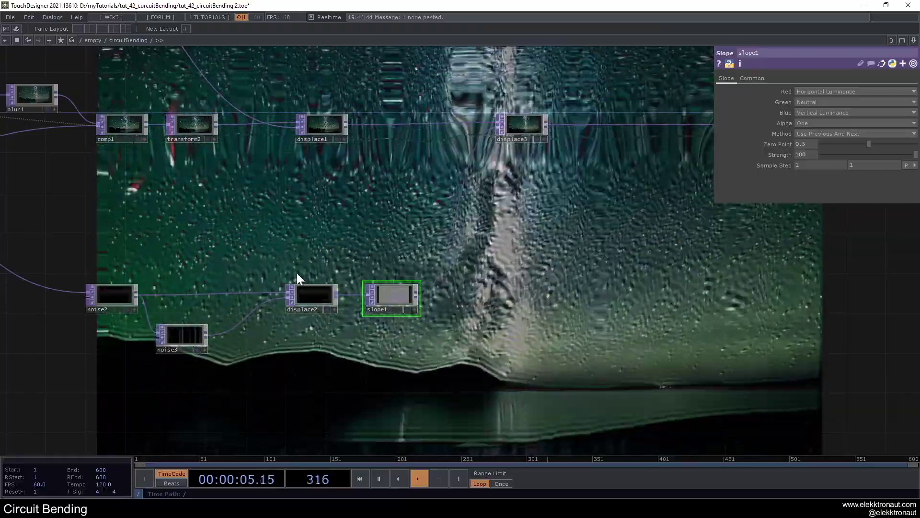
- Space out displace2 and slope1, and insert a Level TOP between them with Brightness 1 at 0.74 and Contrast at 2.55
left_click_drag(407, 298, 476, 287)
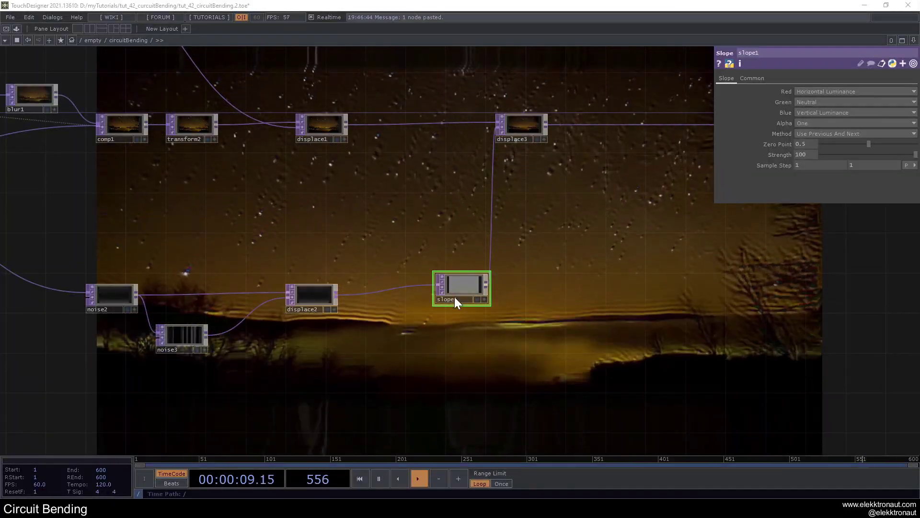
left_click_drag(309, 290, 283, 295)
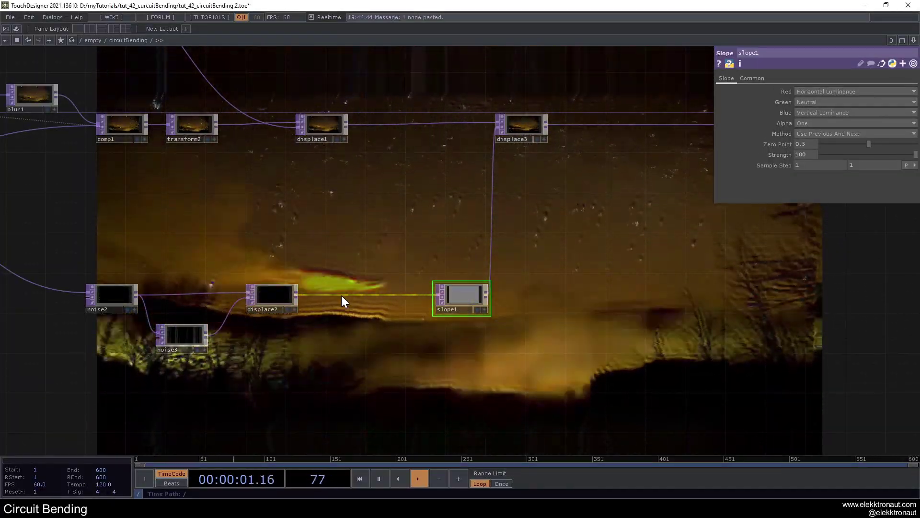
right_click(341, 295)
left_click(350, 287)
type("le")
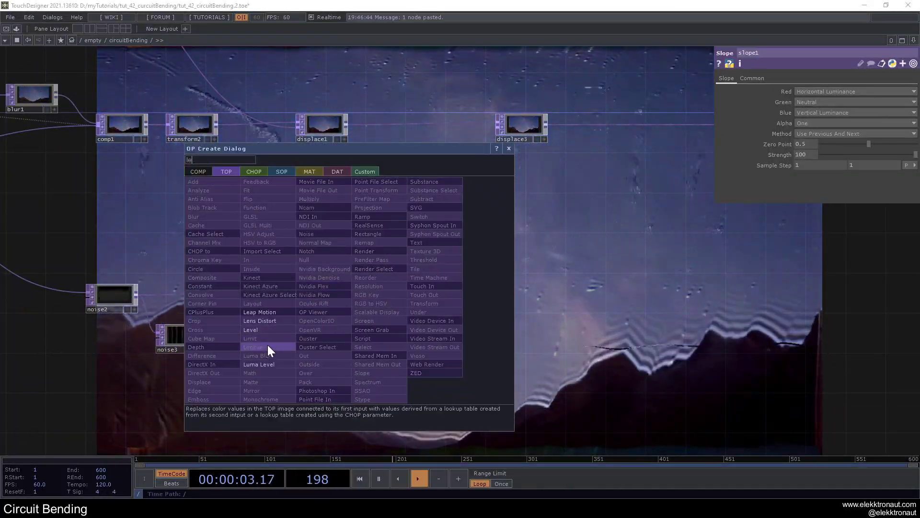
left_click(259, 330)
left_click(355, 292)
left_click_drag(864, 122, 870, 146)
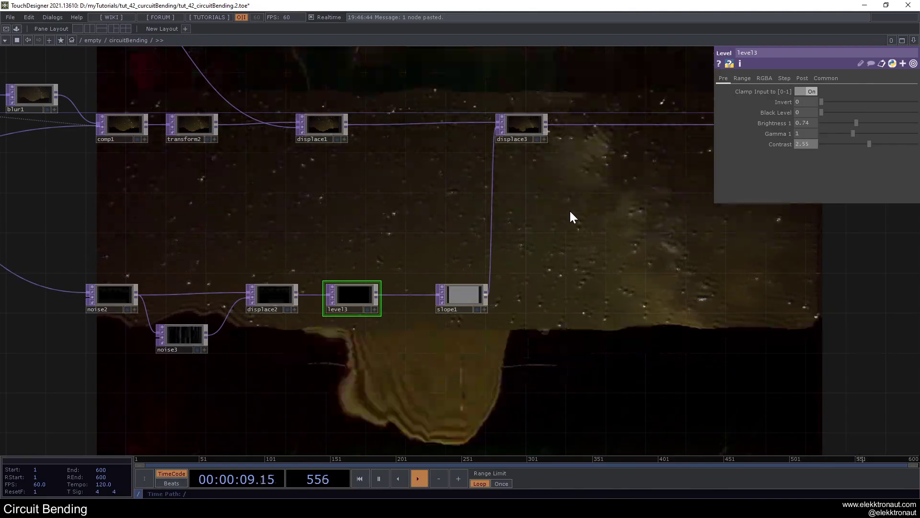
- Move displace3 further along the main chain, away from slope1
scroll(564, 208, "down", 3)
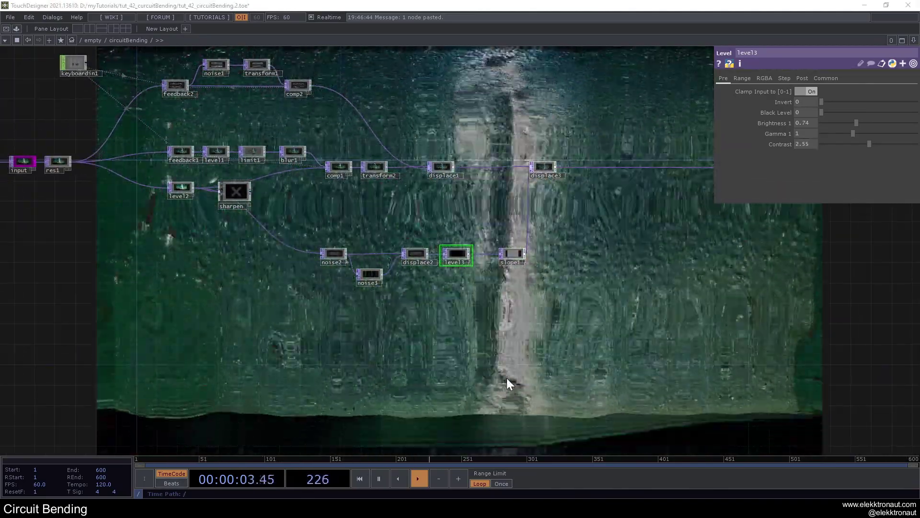
scroll(468, 294, "up", 2)
scroll(479, 225, "up", 2)
left_click_drag(485, 223, 305, 226)
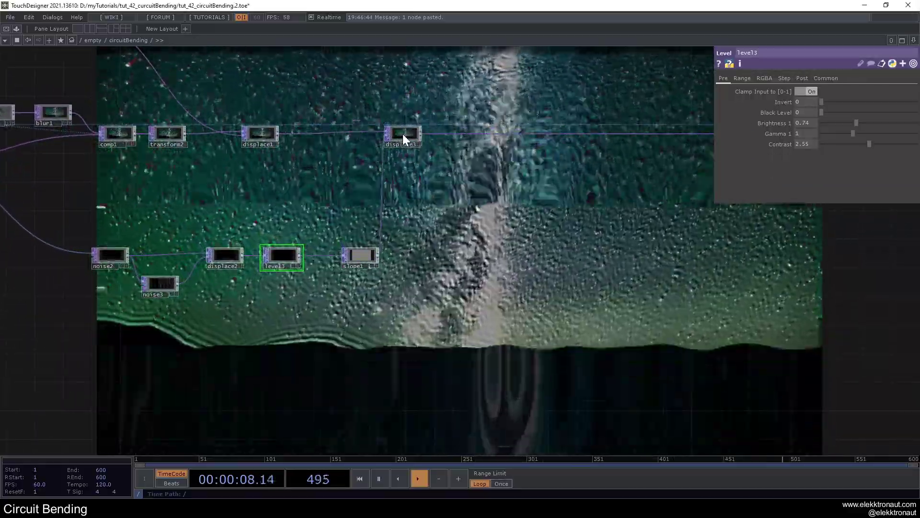
left_click_drag(403, 133, 453, 136)
mouse_move(502, 238)
left_mouse_down()
mouse_move(404, 259)
mouse_move(536, 216)
mouse_move(489, 244)
left_mouse_up()
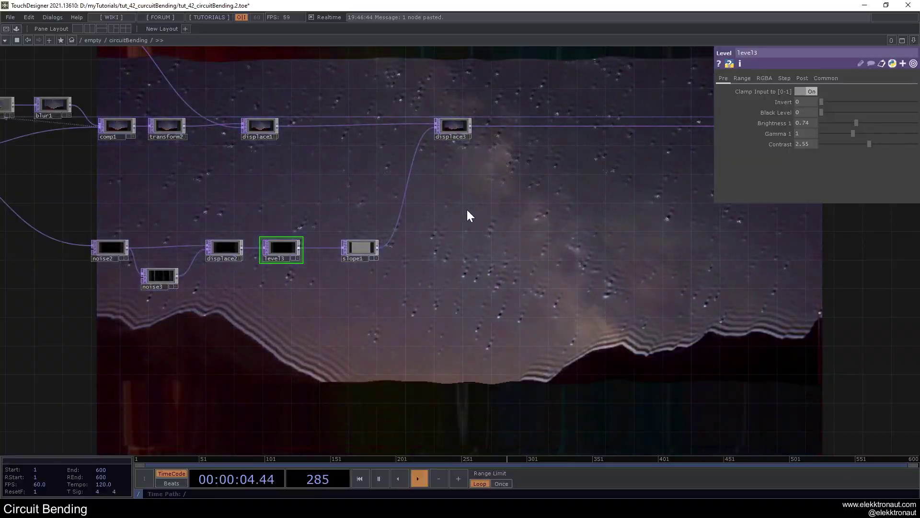
- Speed up noise2's animation by setting its Translate Z expression to absTime.seconds*1.2
left_click_drag(464, 210, 420, 231)
left_click(53, 272)
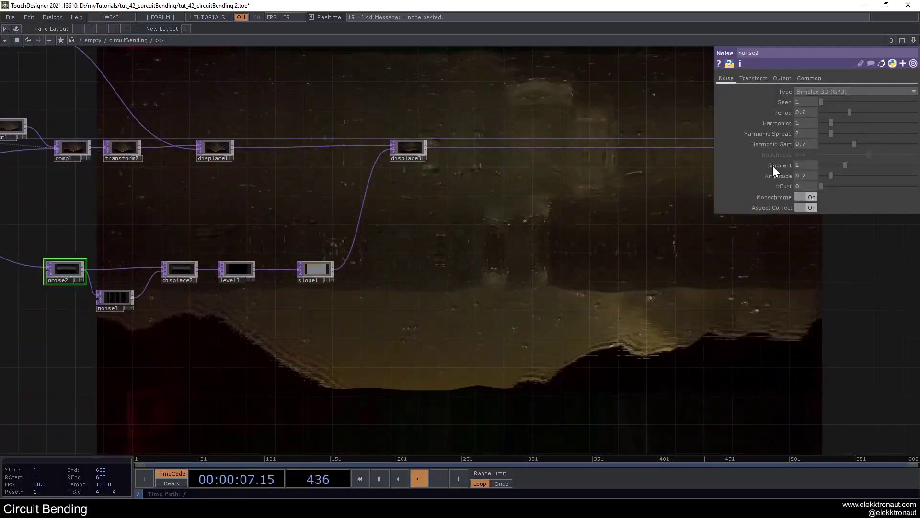
left_click(754, 78)
type("*2")
key("Return")
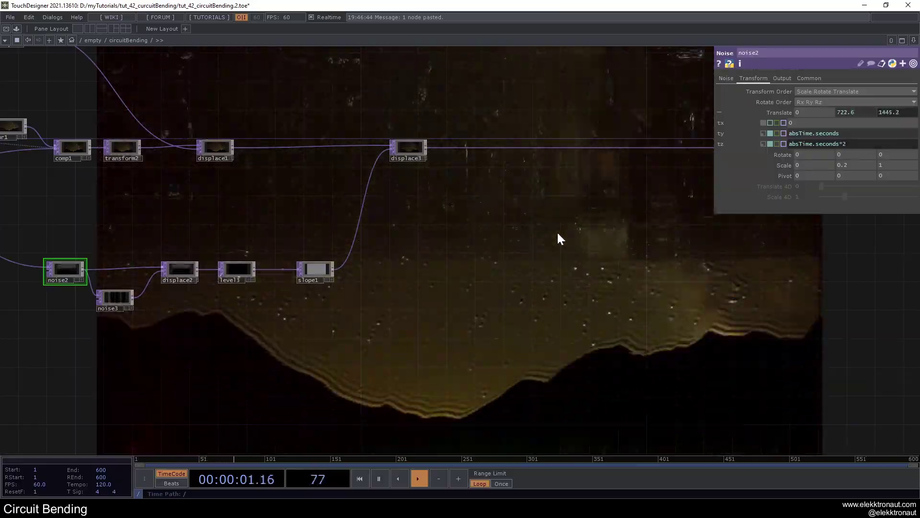
type("1.2")
key("Return")
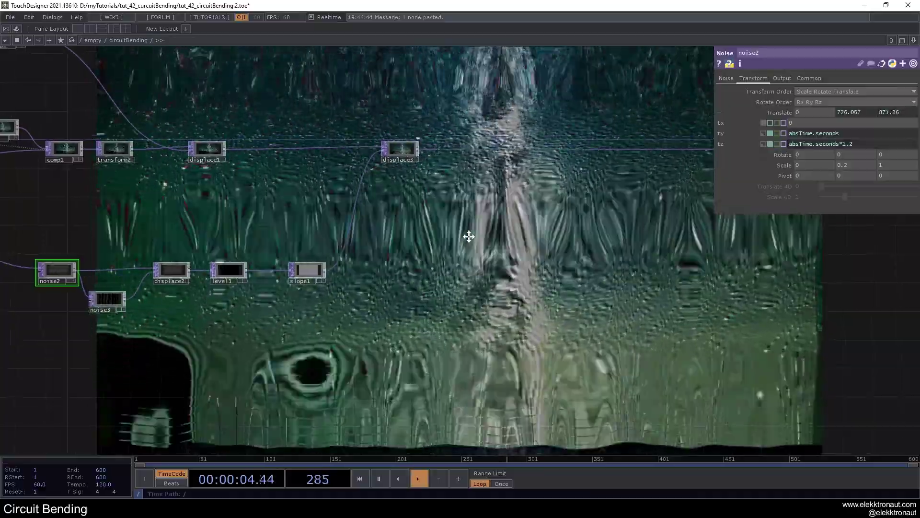
left_click_drag(469, 236, 393, 243)
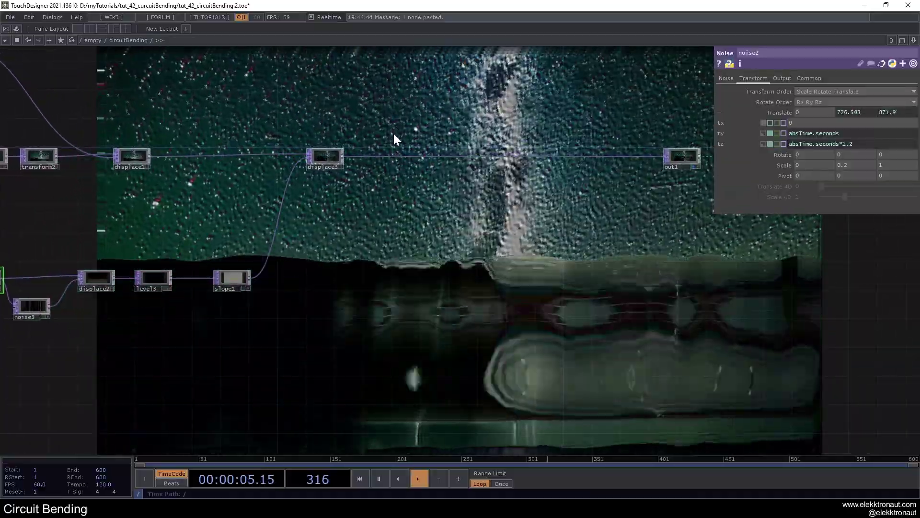
key("Tab")
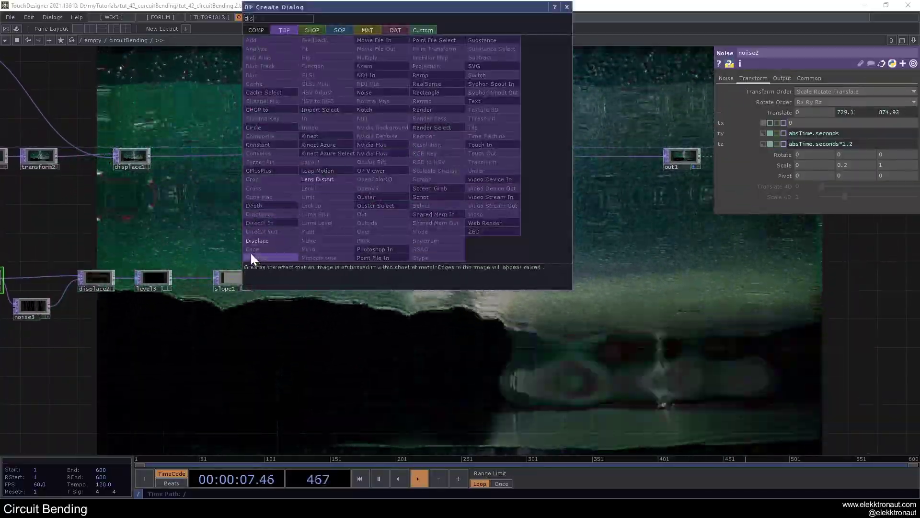
left_click(251, 250)
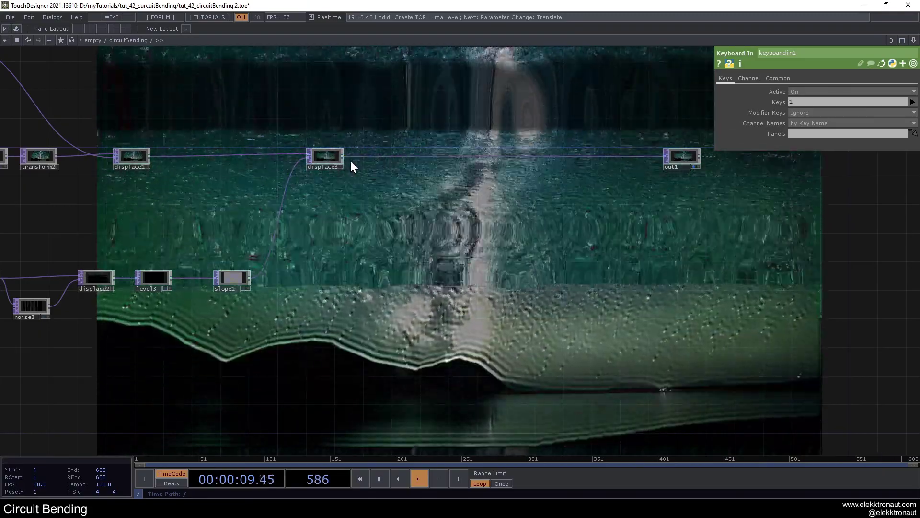
- Duplicate displace3, insert the copy in the main chain between displace3 and out1, and disconnect slope1 from the copy
left_click(326, 159)
left_click_drag(326, 159, 430, 189)
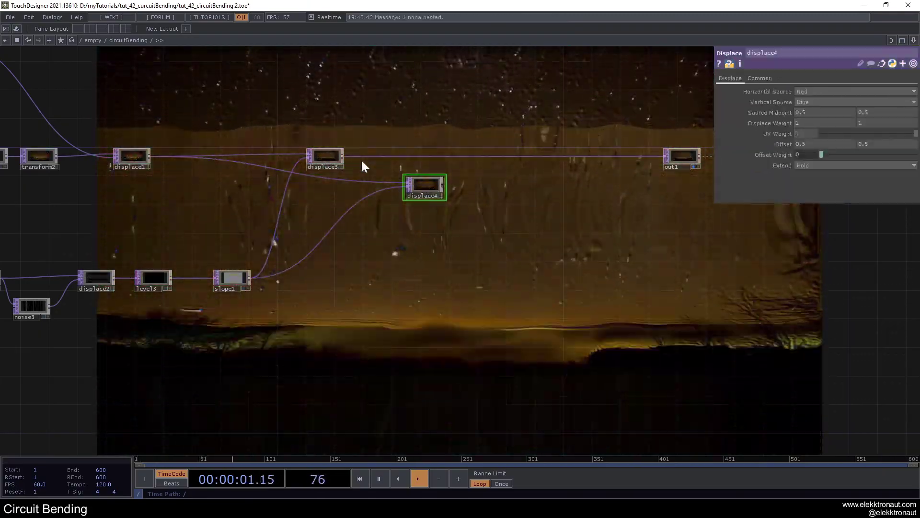
left_click_drag(344, 157, 463, 166)
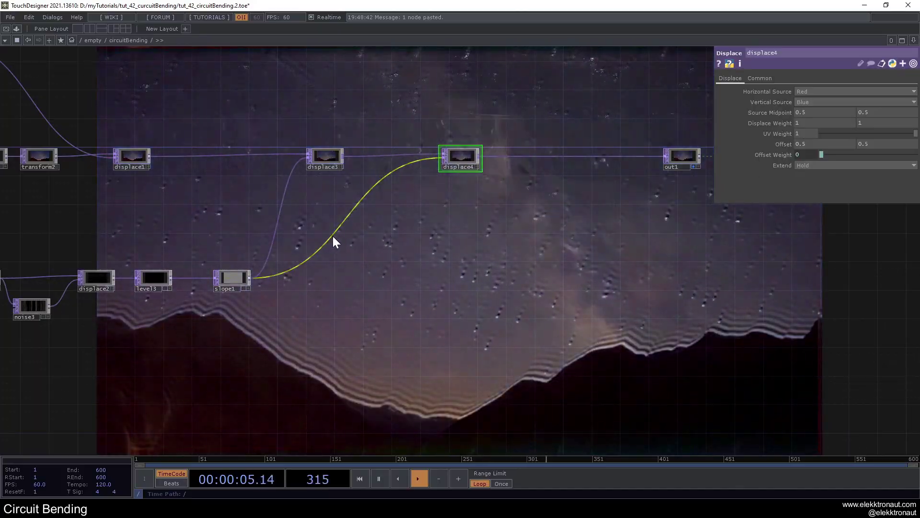
right_click(333, 235)
left_click(349, 258)
- Try a new Noise TOP fed by slope1 with its Period at 0.7, and delete it
scroll(195, 287, "up", 3)
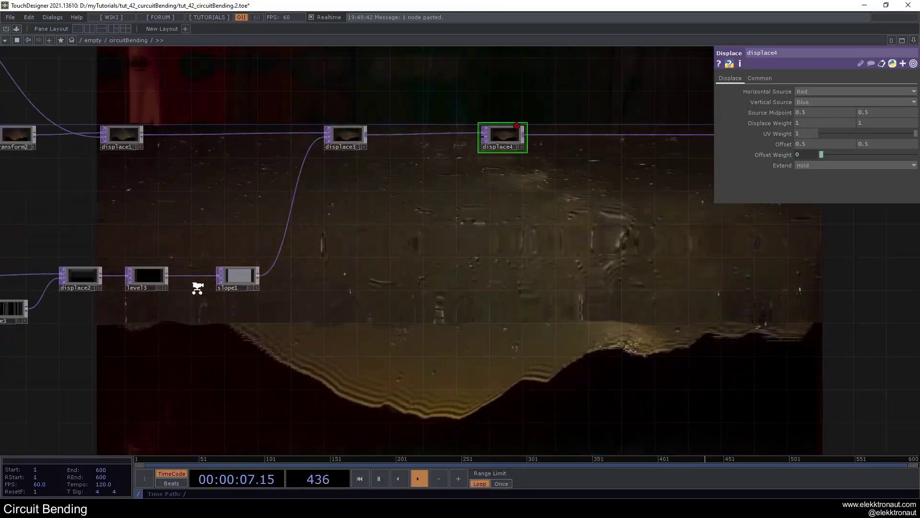
key("Tab")
type("n")
left_click(262, 217)
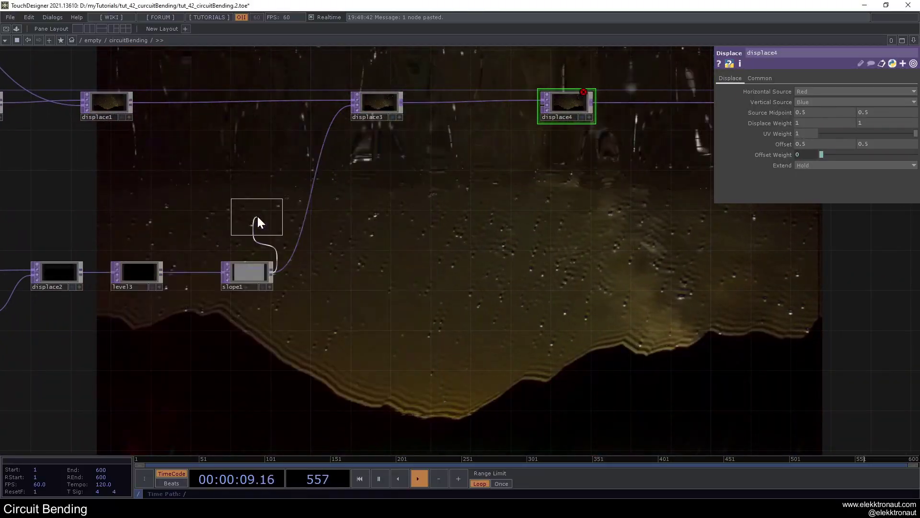
left_click(428, 273)
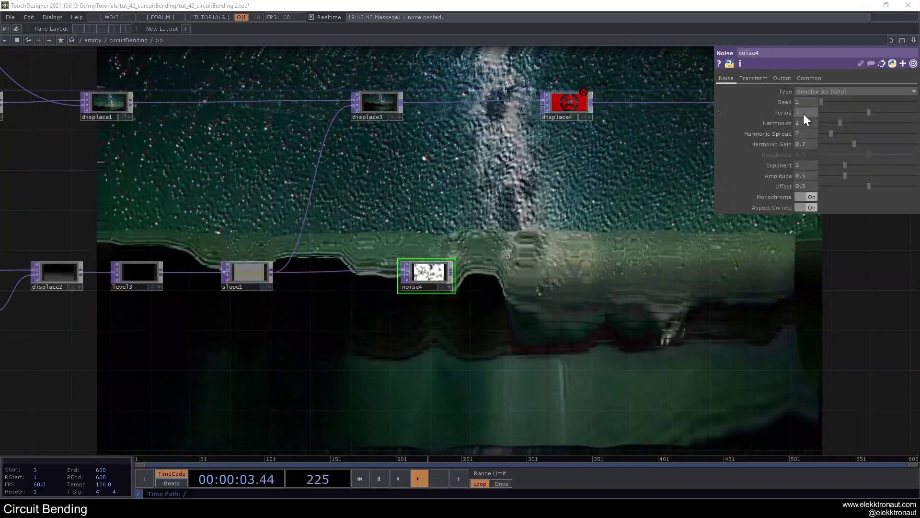
left_click(803, 114)
type(".7")
key("Return")
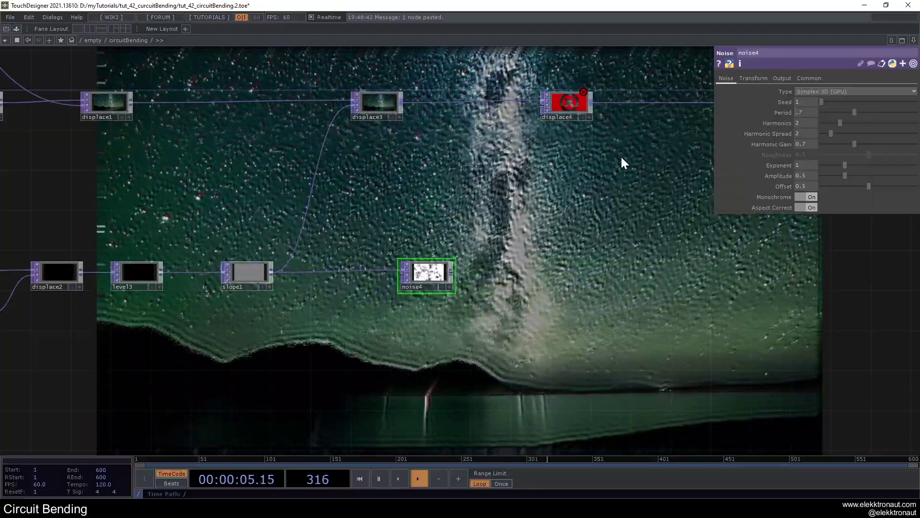
left_click_drag(550, 207, 542, 185)
left_click(751, 79)
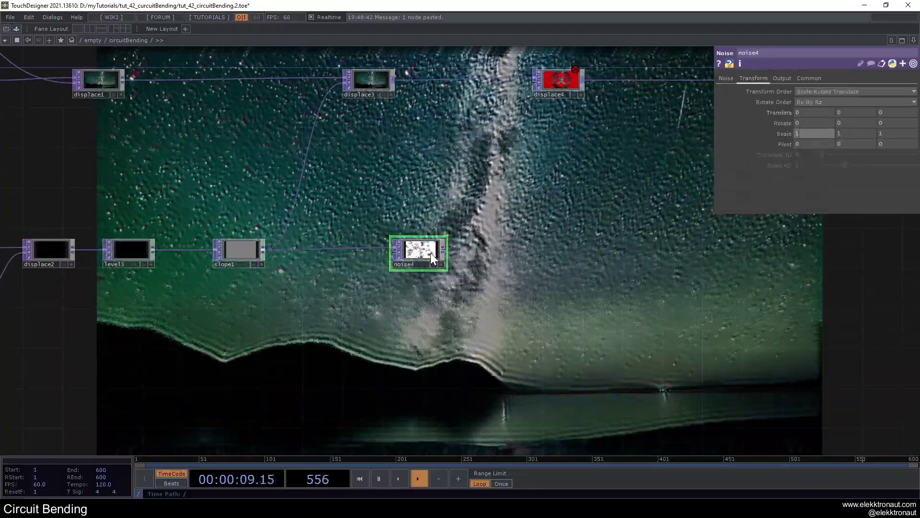
key("Delete")
- Duplicate noise2, place the copy after slope1, and feed it from slope1's output
scroll(352, 292, "down", 3)
left_click_drag(352, 292, 435, 279)
left_click(108, 253)
key("ctrl+c")
key("ctrl+v")
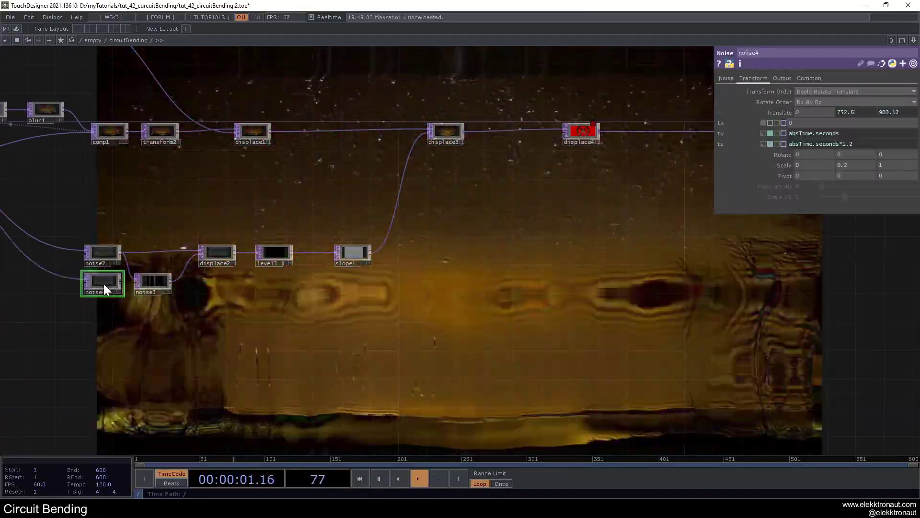
left_click(436, 255)
scroll(366, 252, "up", 3)
left_click_drag(356, 243, 456, 241)
left_click_drag(487, 204, 388, 225)
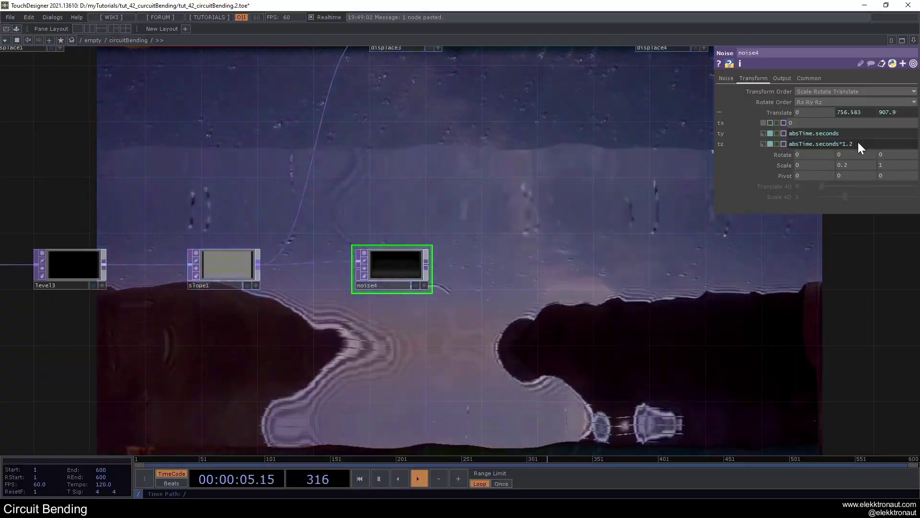
- Replace noise4's Translate Z expression with absTime.frame and reset its Translate Y to a constant 0
left_click_drag(854, 144, 839, 147)
key("BackSpace")
key("Return")
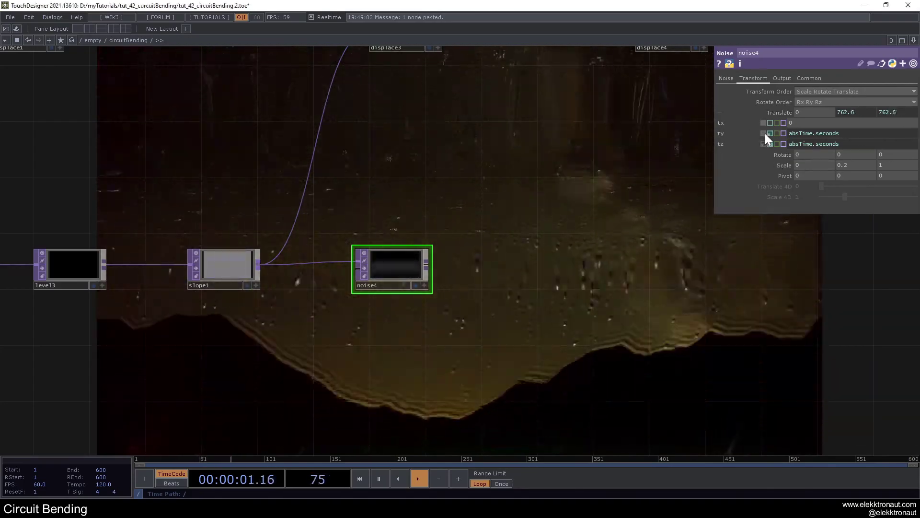
left_click(764, 134)
left_click_drag(839, 144, 815, 134)
type("frame")
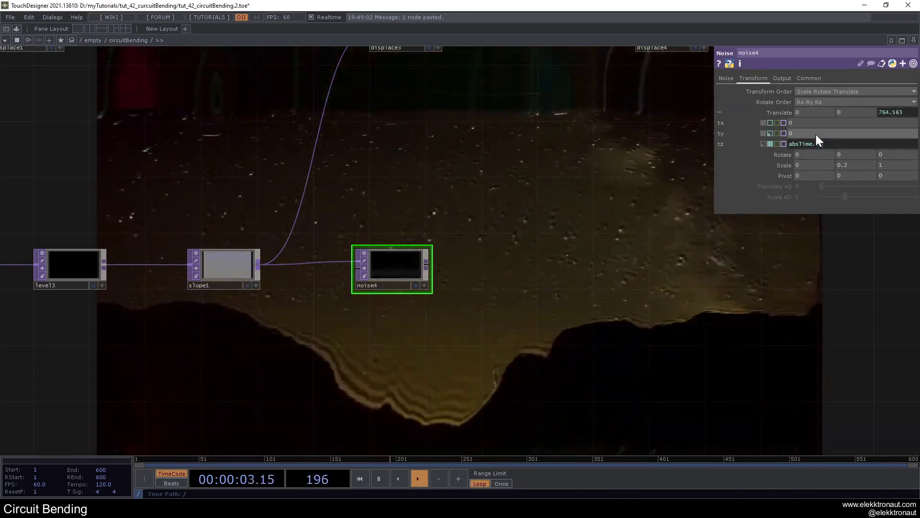
key("Return")
- Set noise4's Harmonic Gain to 0 and its Y Scale to 1
scroll(377, 270, "up", 8)
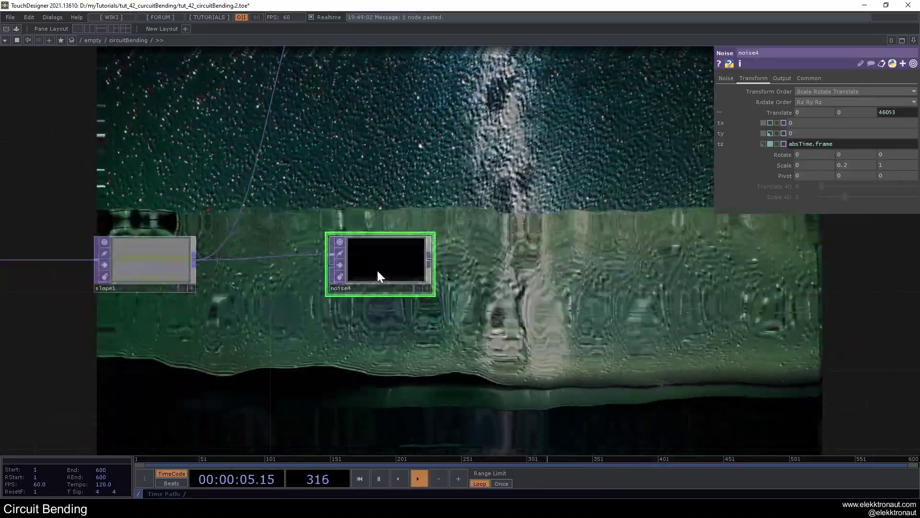
scroll(390, 261, "down", 3)
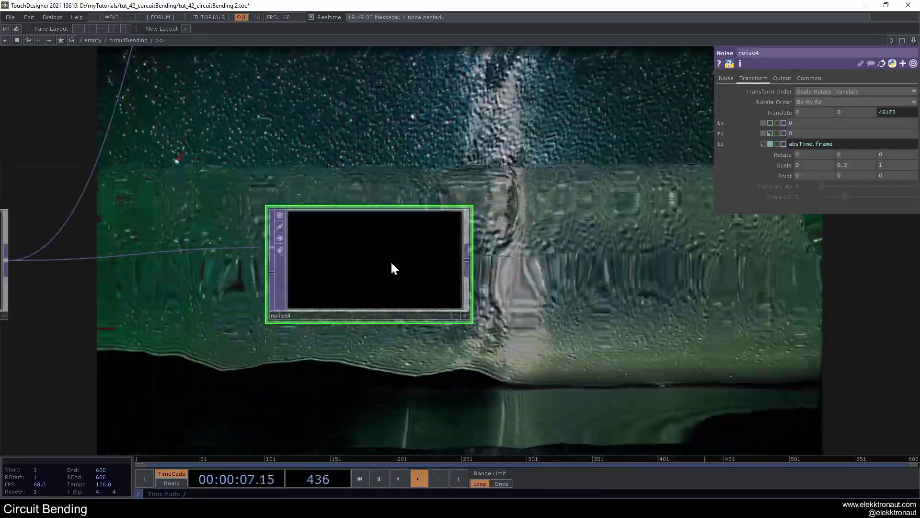
left_click(727, 78)
left_click_drag(837, 146, 806, 148)
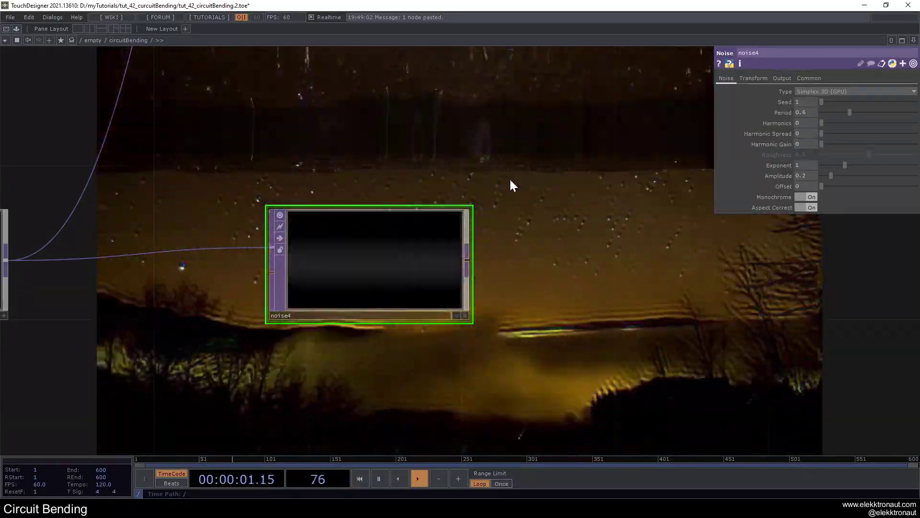
scroll(432, 225, "down", 4)
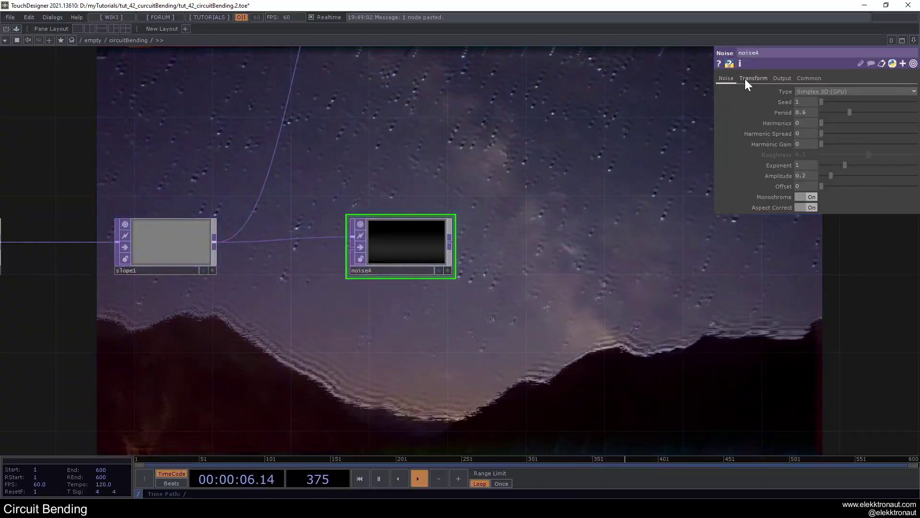
left_click(750, 78)
left_click(855, 165)
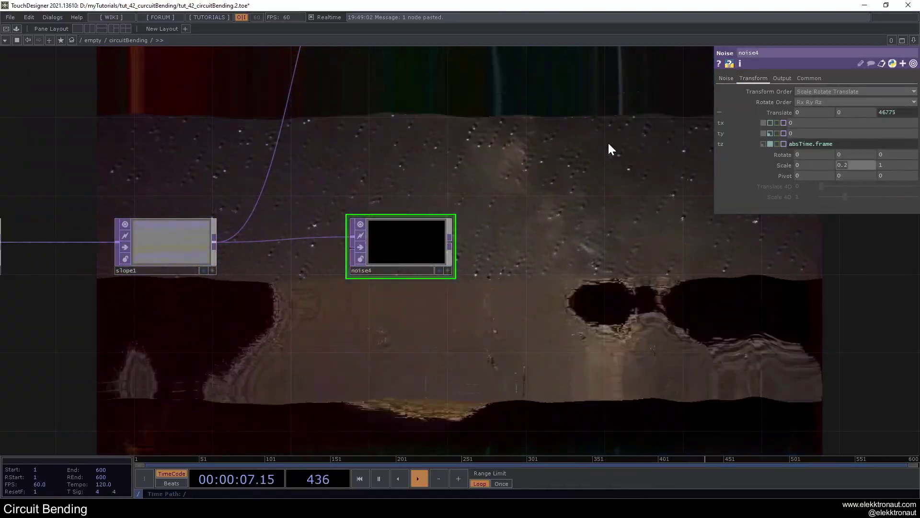
type("1")
key("Return")
scroll(419, 235, "up", 5)
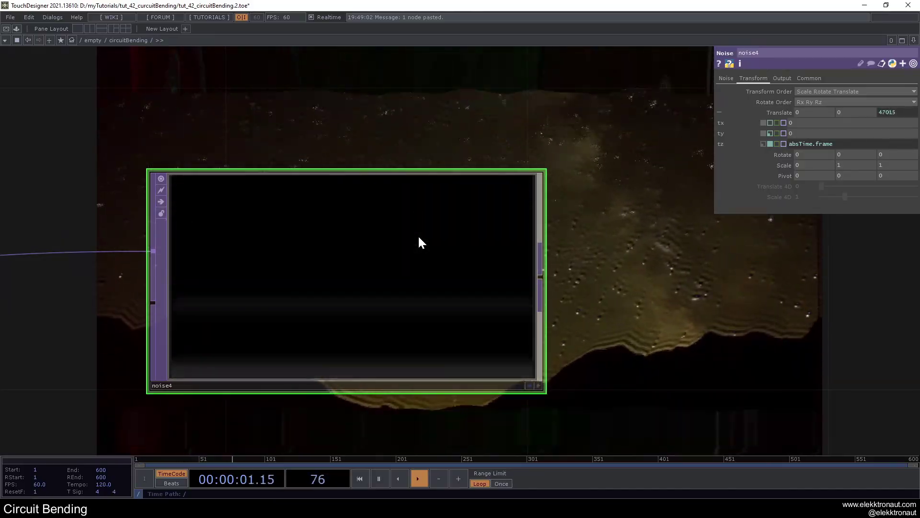
- Connect noise4 to displace4's second input and set displace4's Displace Weight to 0.01 horizontally and 0 vertically
scroll(419, 237, "down", 5)
scroll(364, 252, "down", 8)
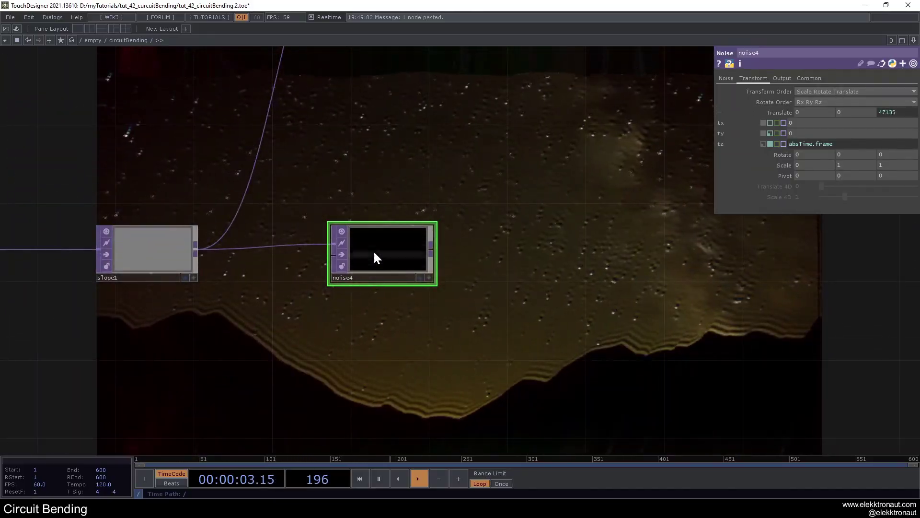
left_click_drag(370, 276, 476, 161)
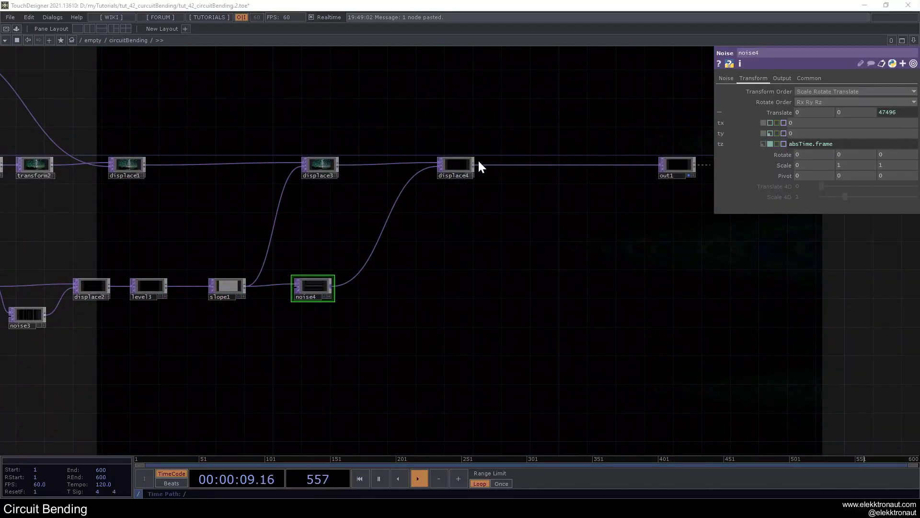
left_click(460, 164)
left_click(865, 121)
type("0")
left_click(804, 124)
type(".01")
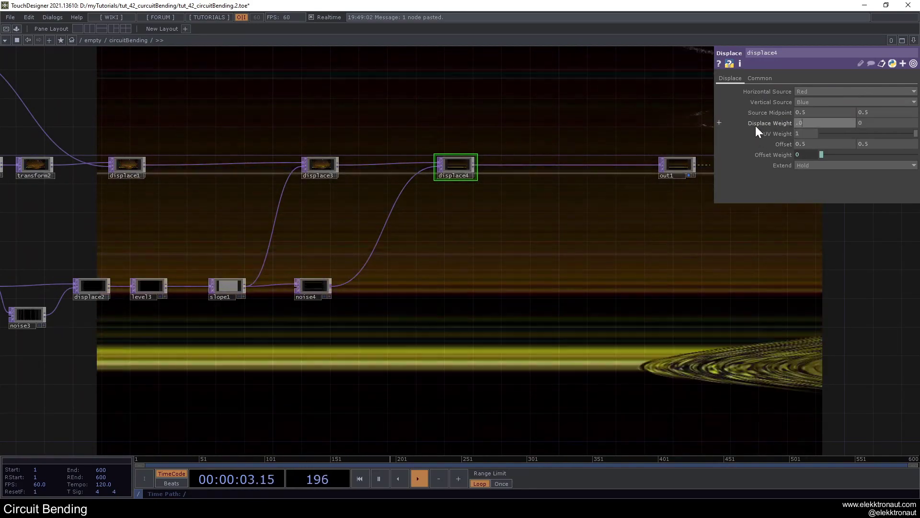
key("Return")
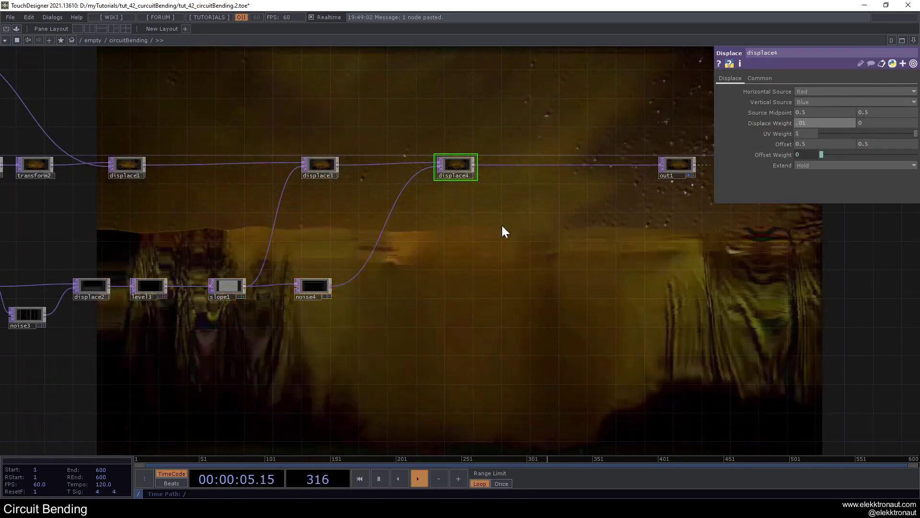
- Toggle bypass on displace3 and displace4 to compare their effects on the output
scroll(460, 163, "up", 4)
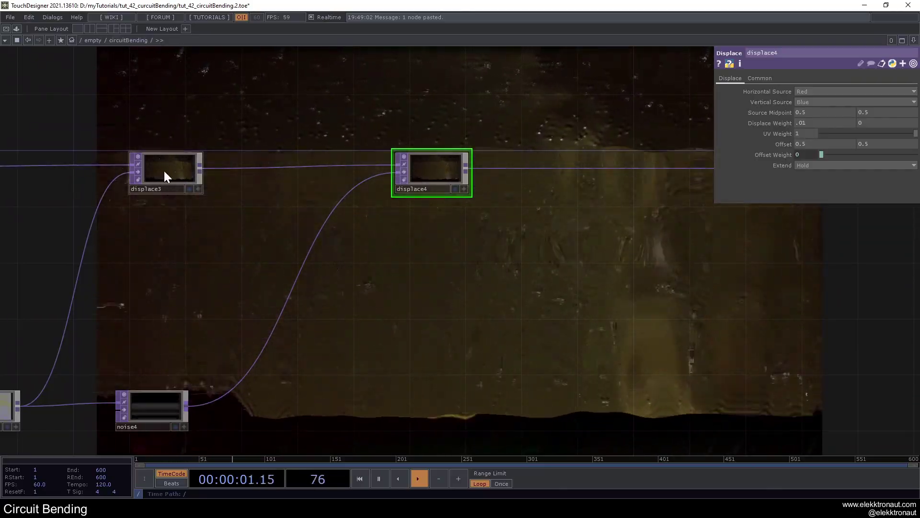
left_click(138, 172)
left_click(404, 171)
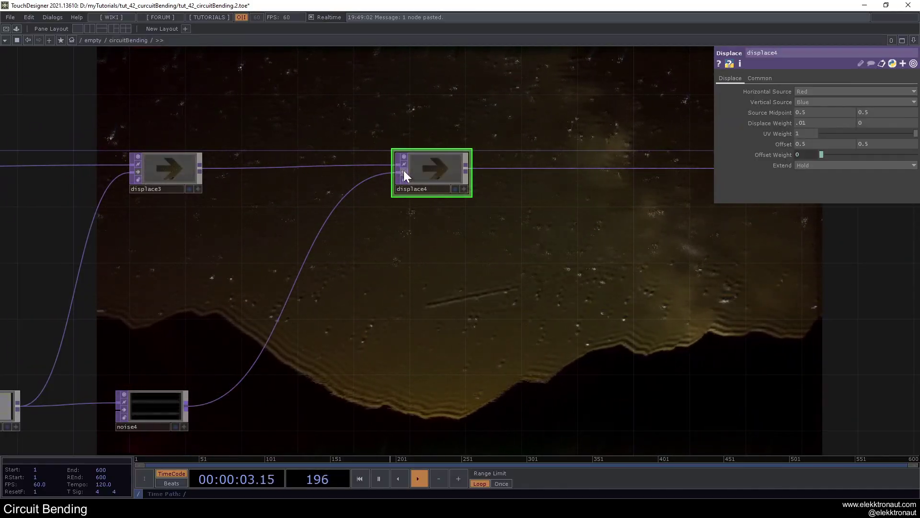
left_click(404, 171)
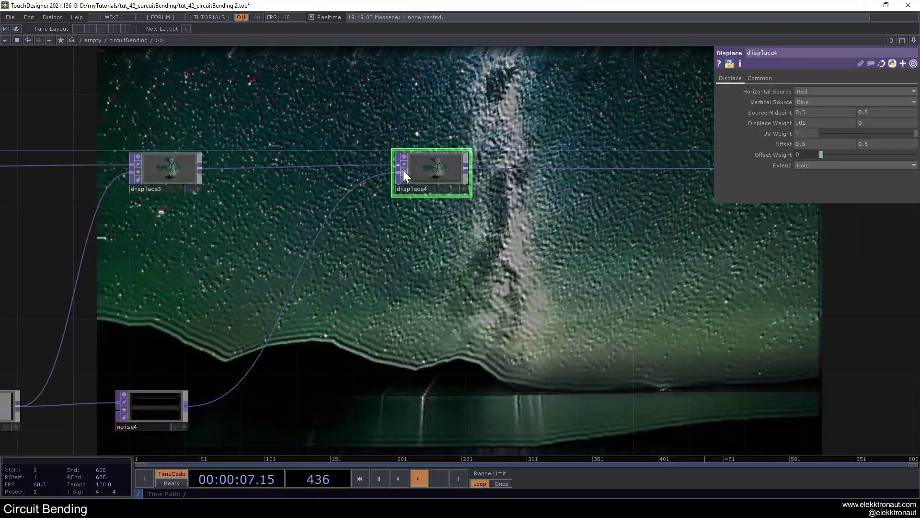
scroll(404, 170, "down", 4)
scroll(403, 171, "up", 2)
scroll(405, 171, "up", 2)
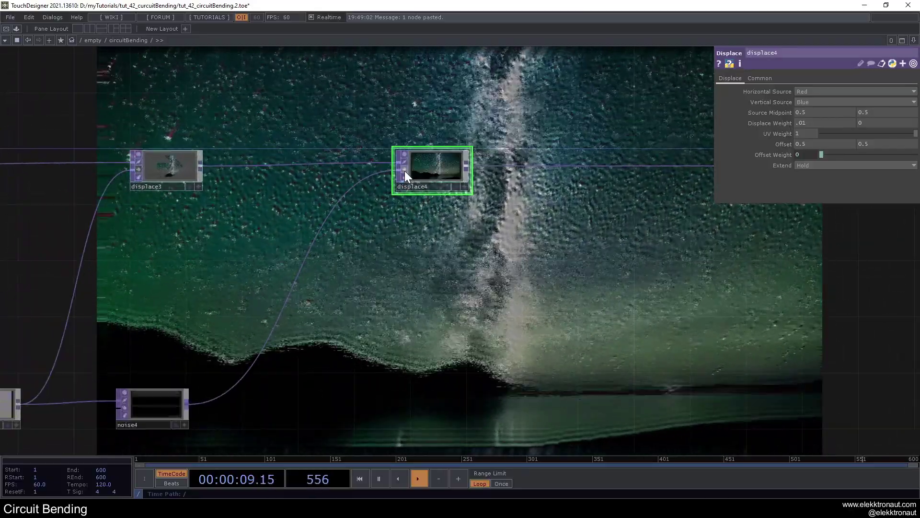
scroll(404, 172, "down", 5)
left_click_drag(527, 204, 671, 153)
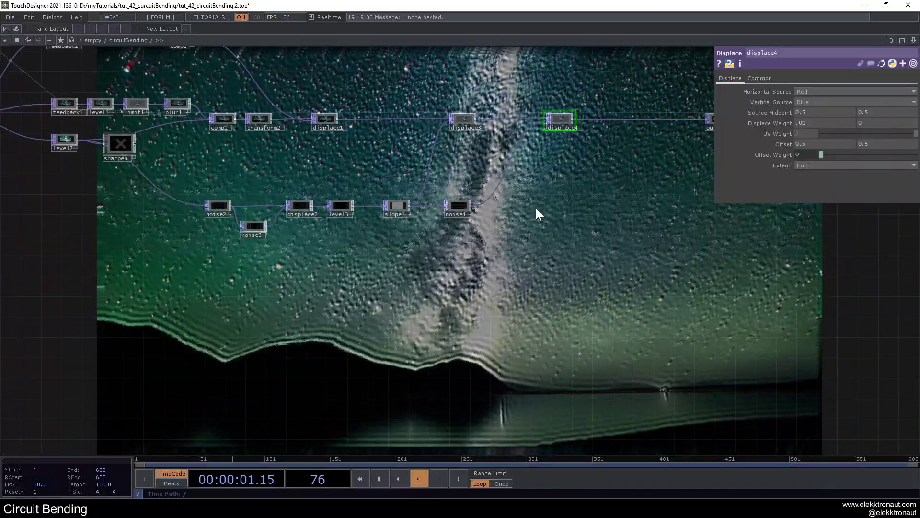
scroll(472, 228, "up", 3)
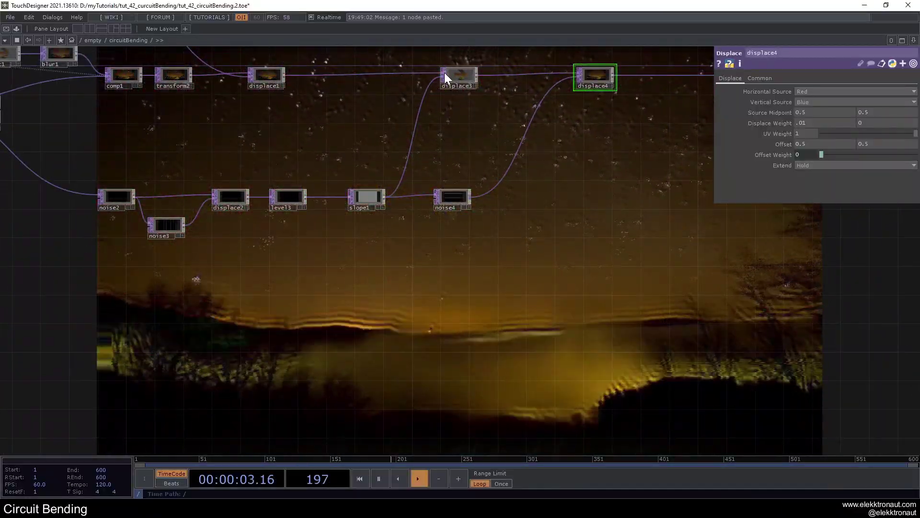
- Add an unconnected Noise TOP below slope1 and set its resolution to 1 by 1
left_click_drag(422, 280, 482, 287)
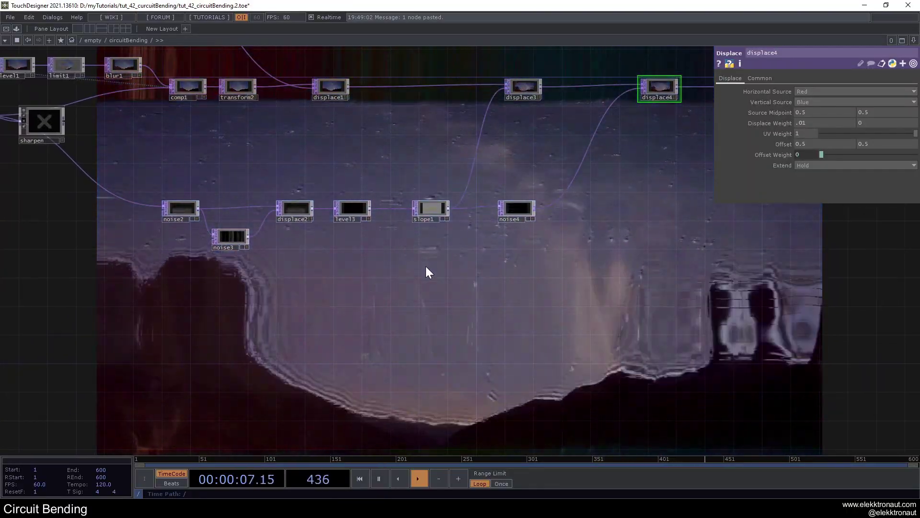
key("Tab")
type("n")
left_click(395, 218)
left_click(394, 265)
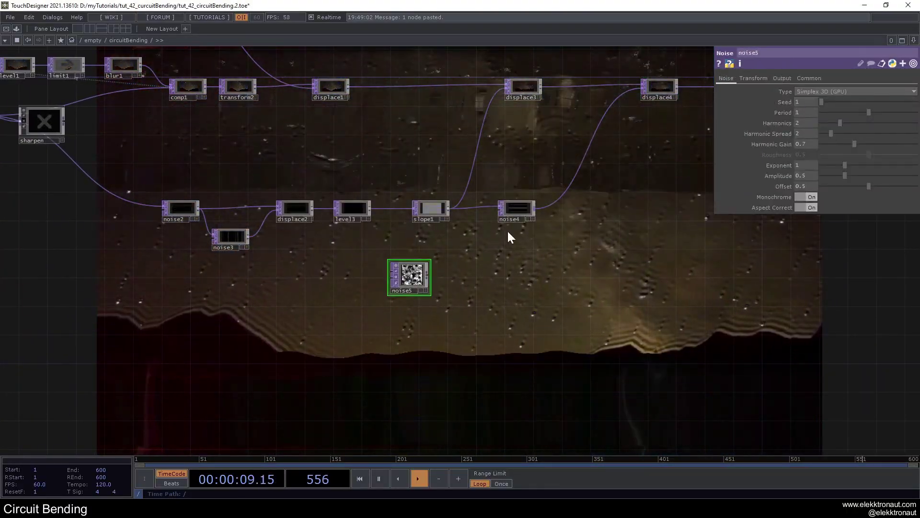
left_click(809, 78)
left_click(866, 103)
type("1")
key("Return")
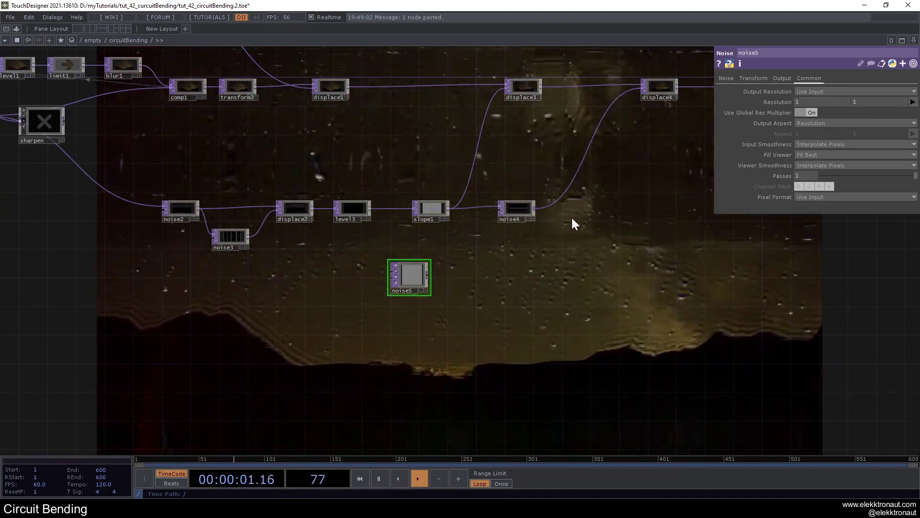
- Place a TOP to CHOP beside noise5 to convert its pixel into channels
scroll(488, 258, "up", 3)
left_click(726, 78)
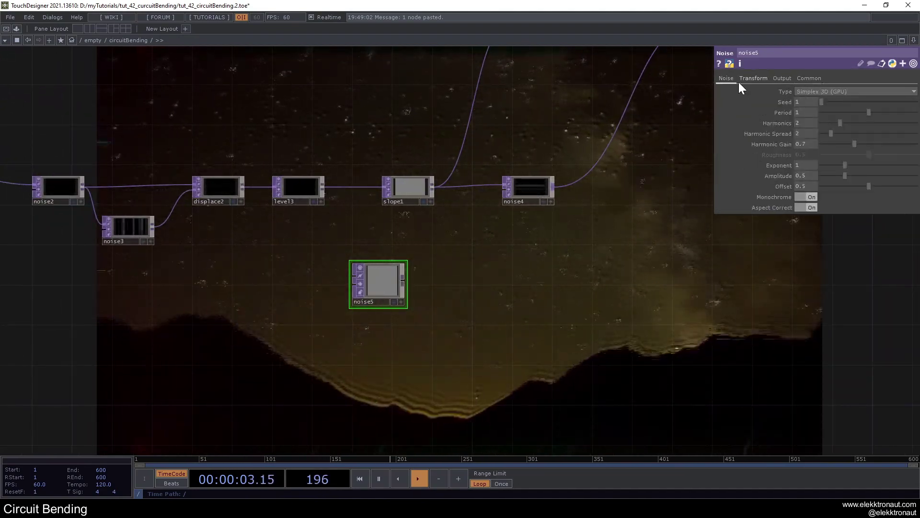
right_click(404, 280)
left_click(311, 166)
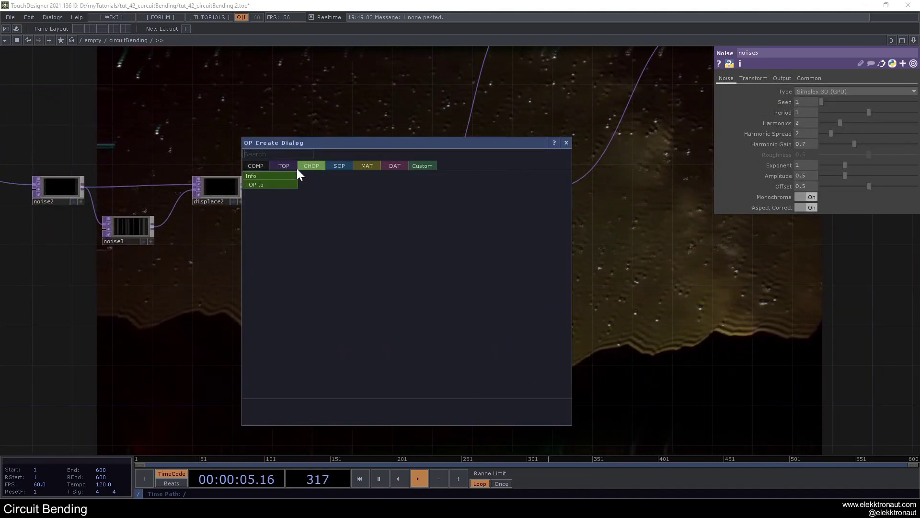
left_click(254, 177)
left_click(477, 287)
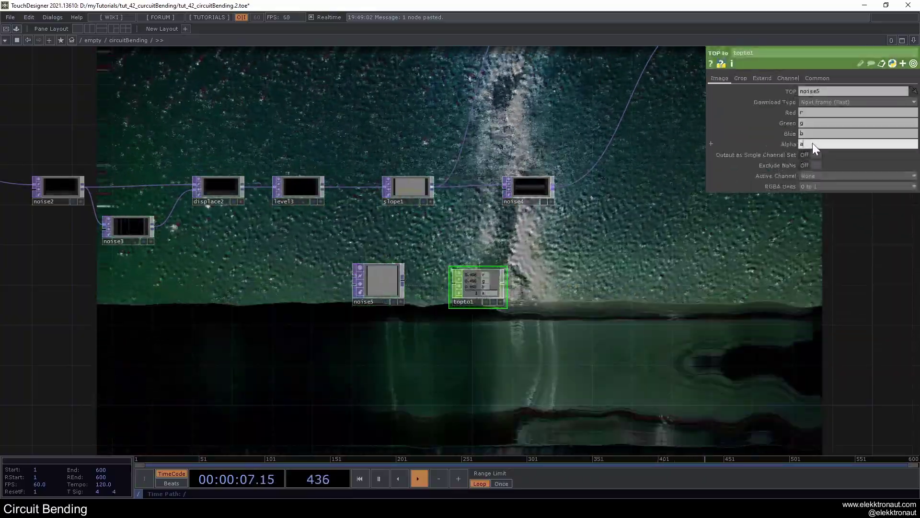
- Restore the accidentally deleted topto1 and clear its green, blue and alpha channel names so that only r is output
key("Delete")
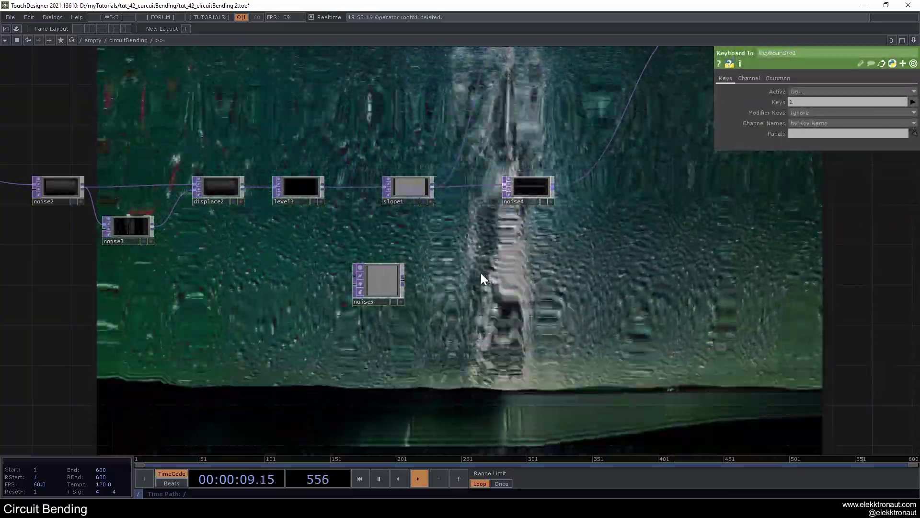
key("ctrl+z")
key("BackSpace")
key("Return")
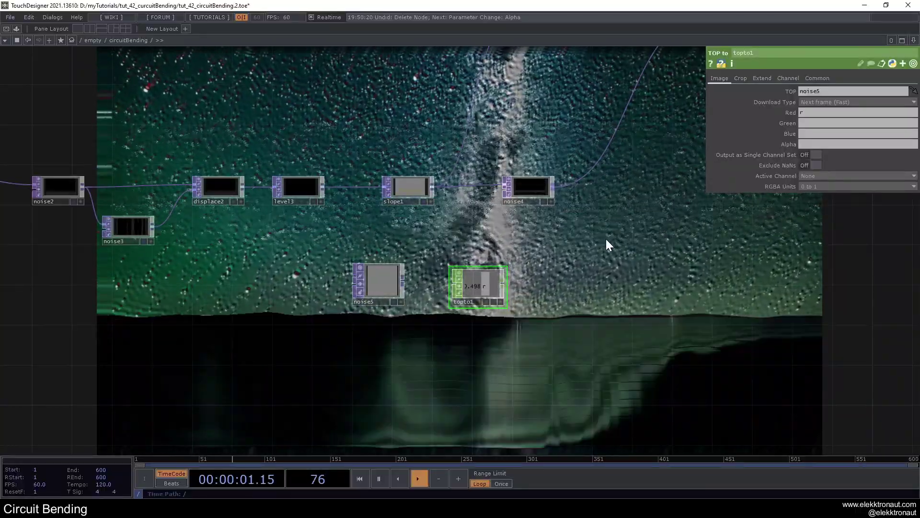
- Add a Null CHOP after topto1 and export its r channel to noise4's Amplitude
scroll(475, 287, "up", 4)
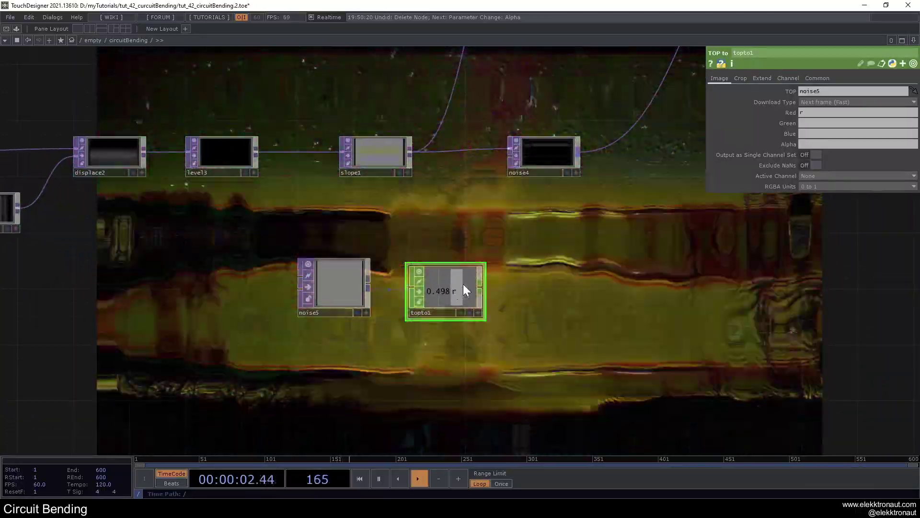
key("alt+n")
left_click_drag(531, 272, 531, 286)
left_click(548, 140)
left_click(562, 311)
left_click_drag(560, 311, 798, 176)
left_click(806, 175)
left_click_drag(593, 241, 513, 251)
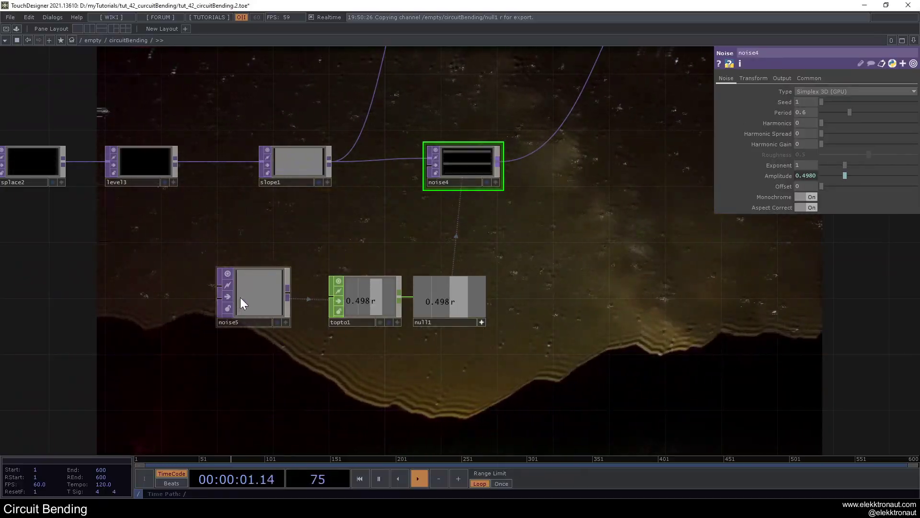
- Animate noise5's Z Translate with the expression absTime.seconds*.5
left_click(240, 300)
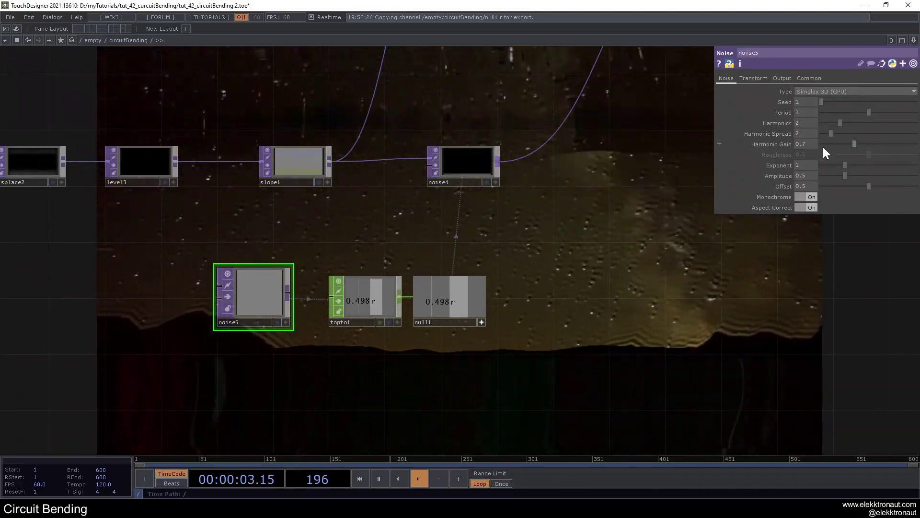
left_click(754, 78)
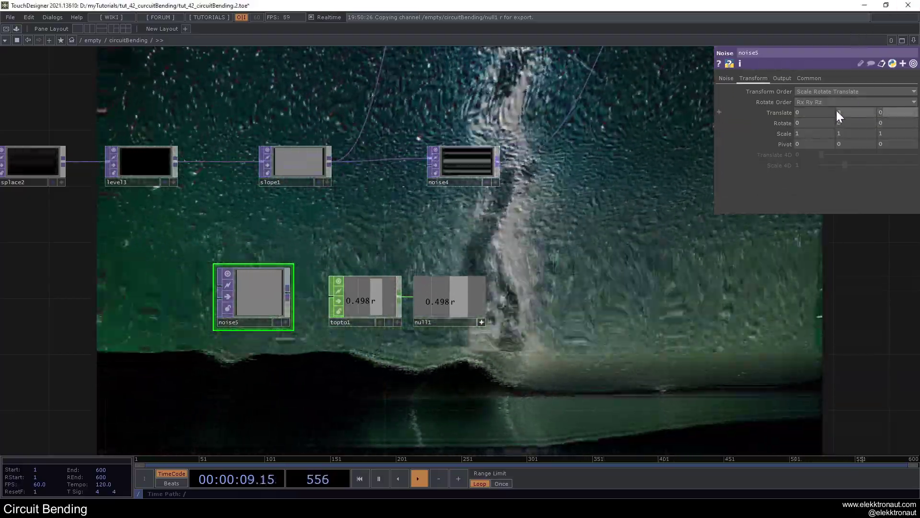
type("absTime.seconds*.")
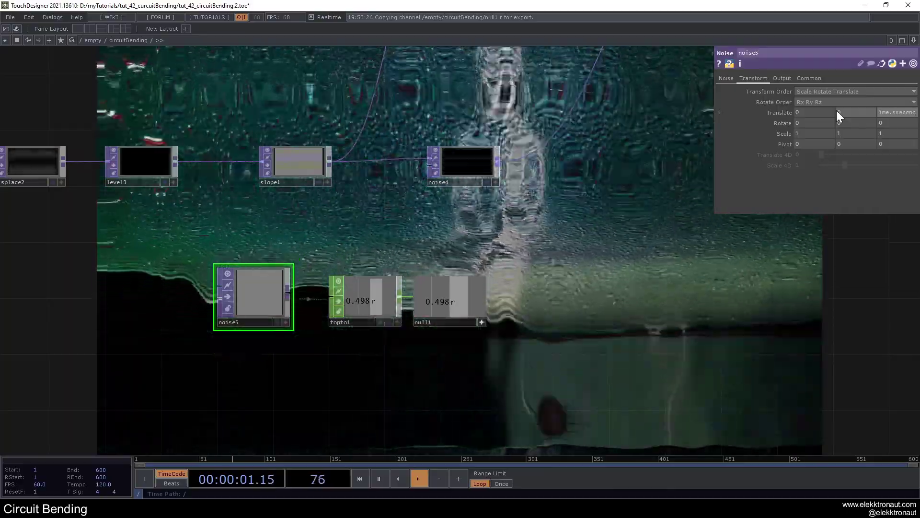
type("5")
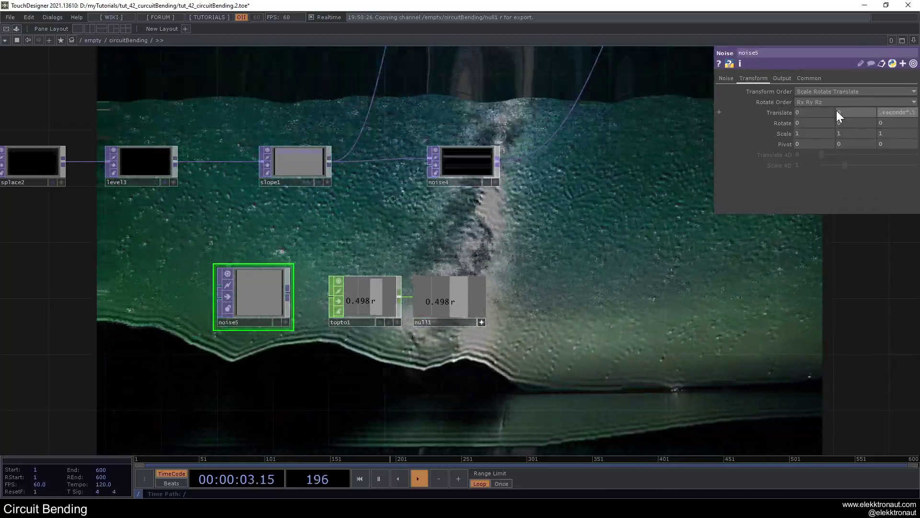
key("Return")
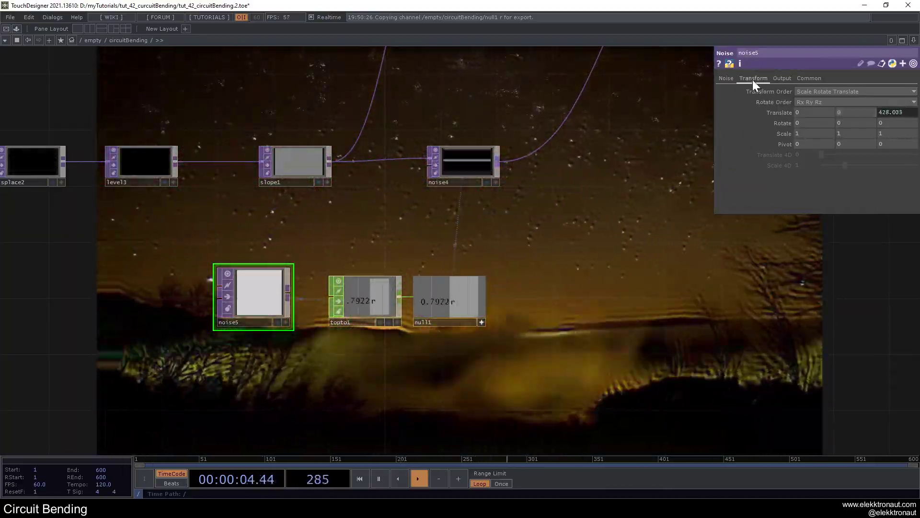
- Set noise5's Harmonics, Harmonic Spread, Harmonic Gain and Offset to 0, and its Exponent and Amplitude to 0.1
left_click(732, 80)
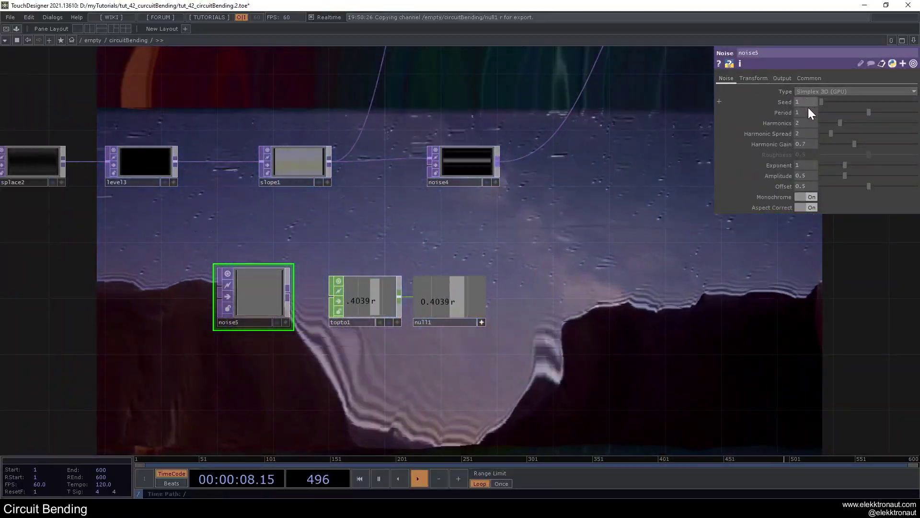
left_click_drag(840, 123, 809, 145)
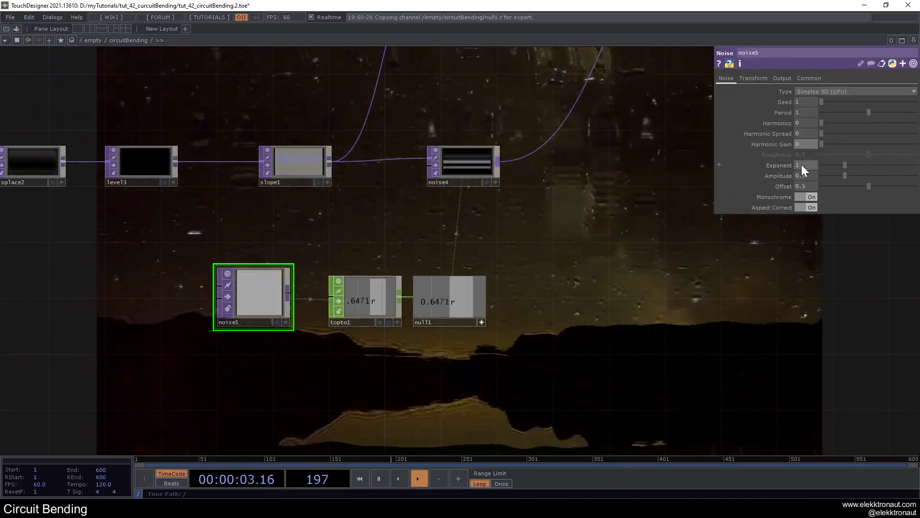
left_click_drag(807, 164, 720, 163)
type(".1")
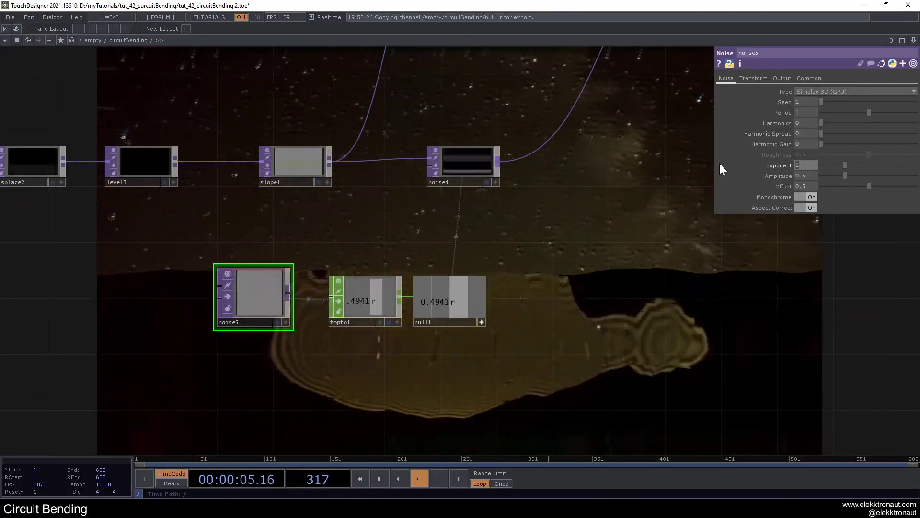
key("Return")
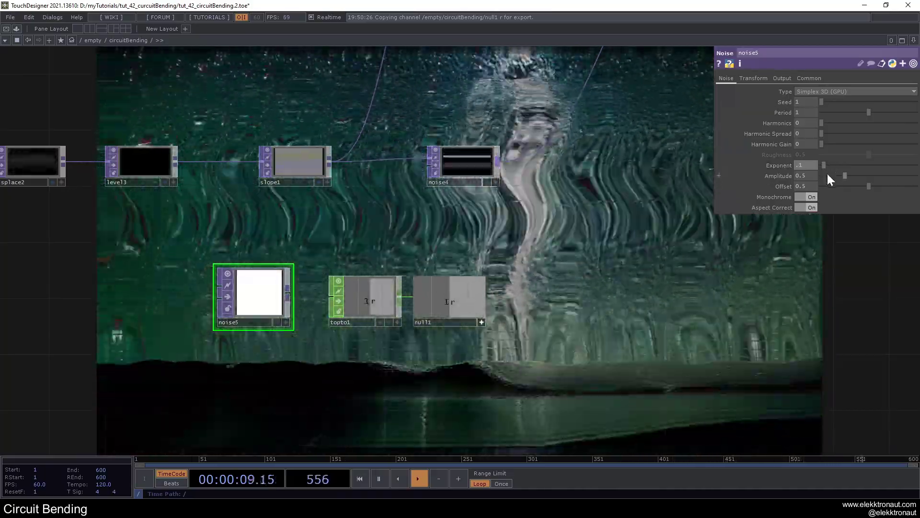
left_click_drag(846, 185, 566, 220)
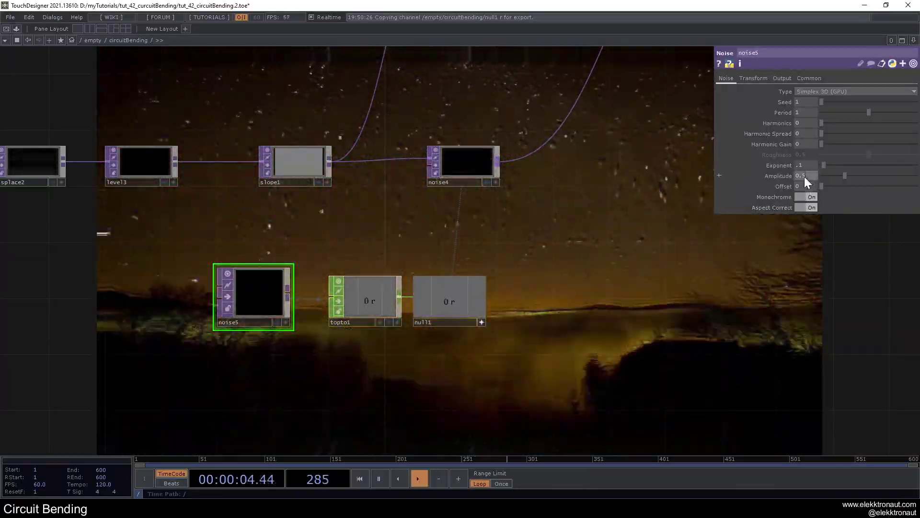
left_click_drag(804, 177, 790, 170)
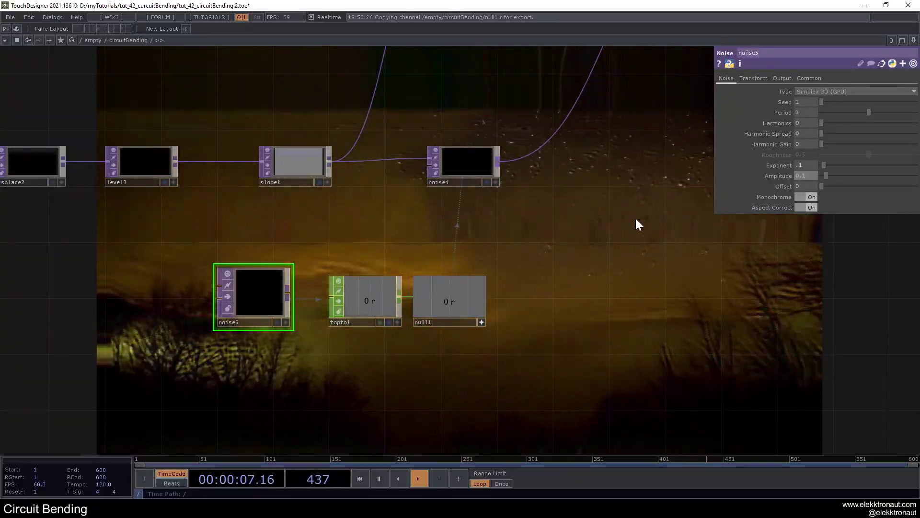
- Export null1's r channel to noise2's Amplitude as well
scroll(481, 322, "down", 5)
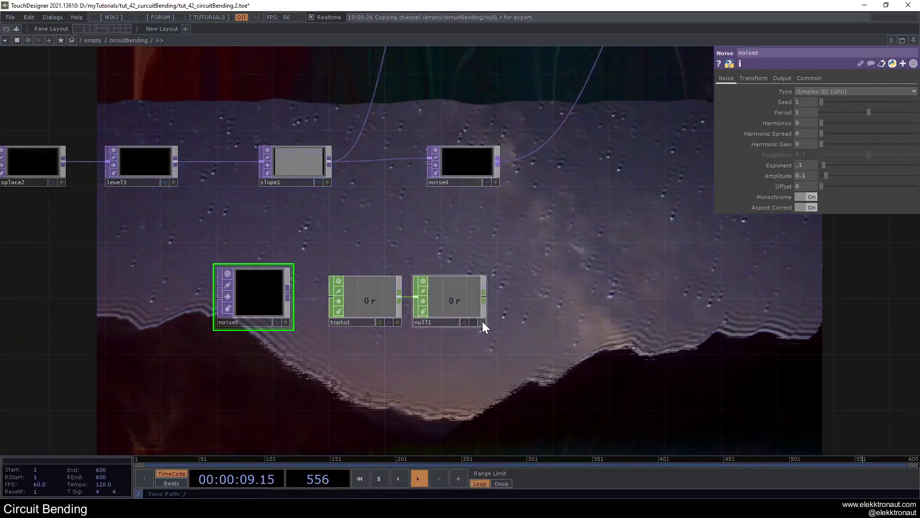
scroll(246, 264, "up", 2)
left_click(246, 263)
scroll(645, 364, "up", 2)
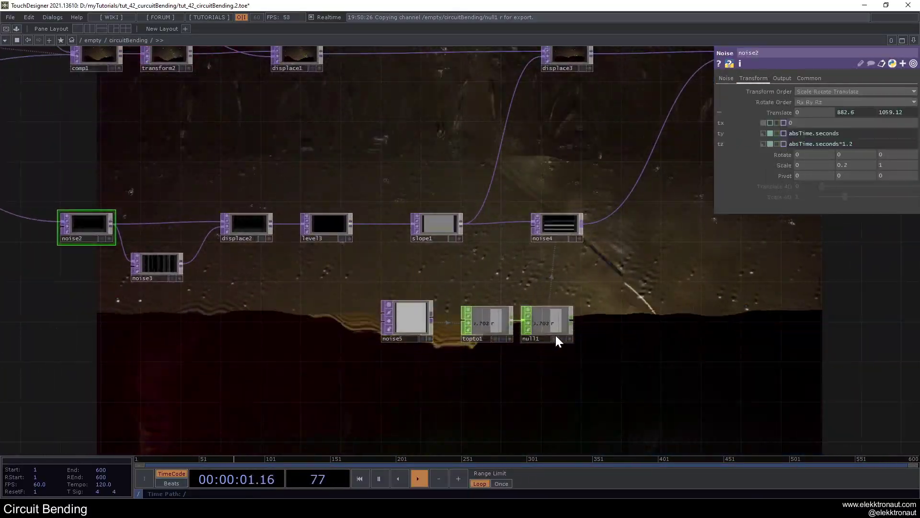
left_click(570, 335)
left_click(82, 222)
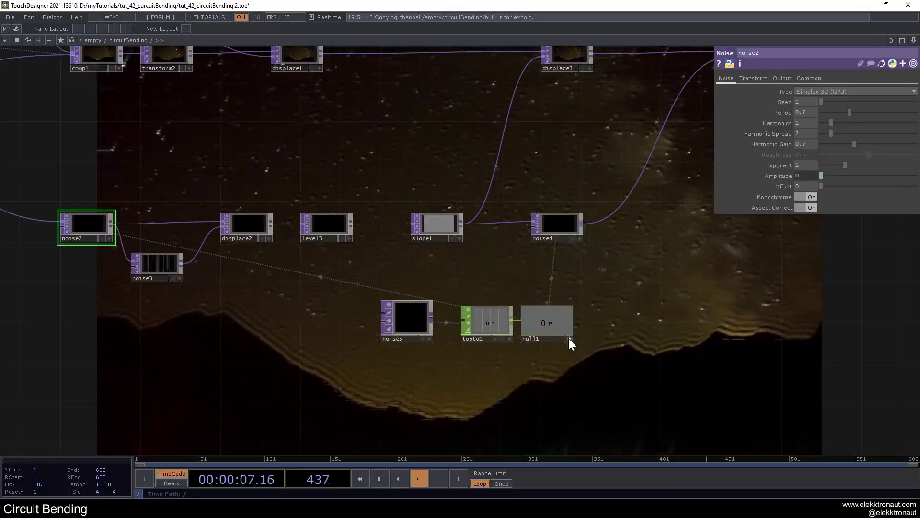
left_click(569, 338)
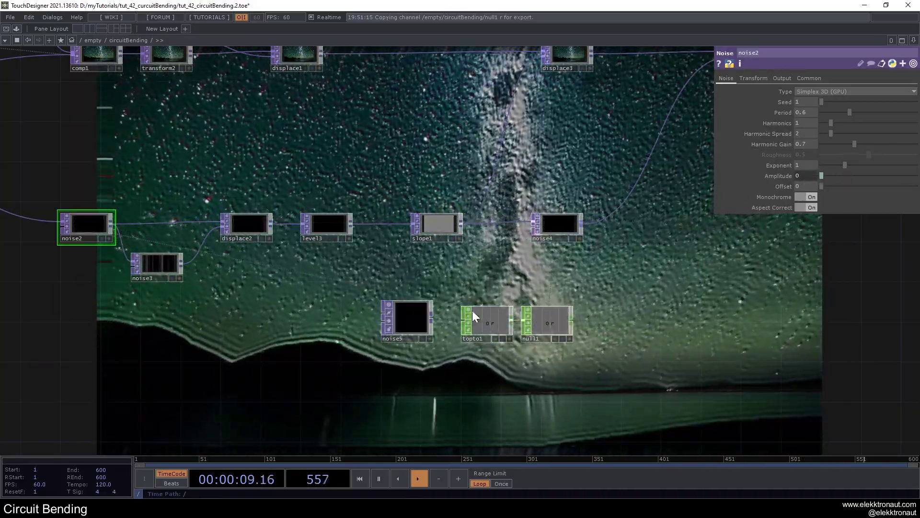
- Set level3's Contrast to 2.22 and its Brightness to 0.81
scroll(412, 316, "up", 2)
left_click(427, 320)
scroll(407, 319, "down", 4)
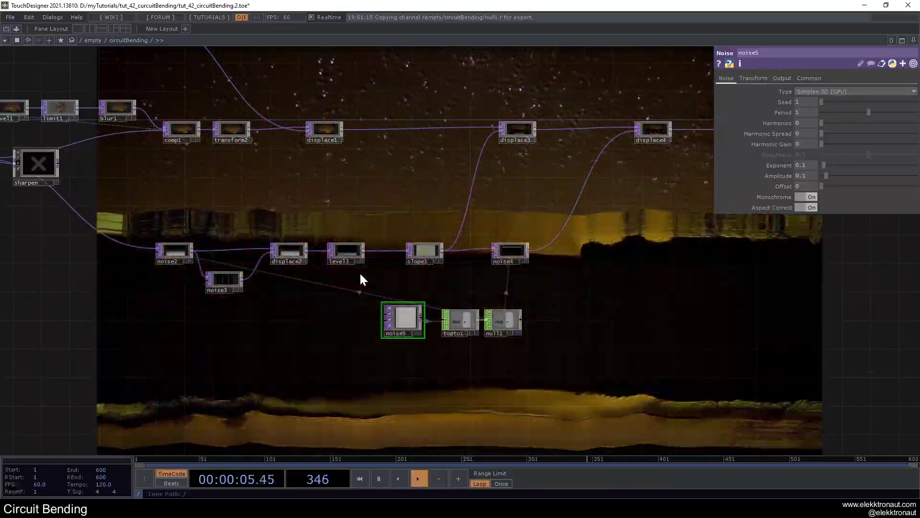
scroll(359, 272, "up", 2)
left_click(340, 242)
left_click_drag(870, 144, 860, 123)
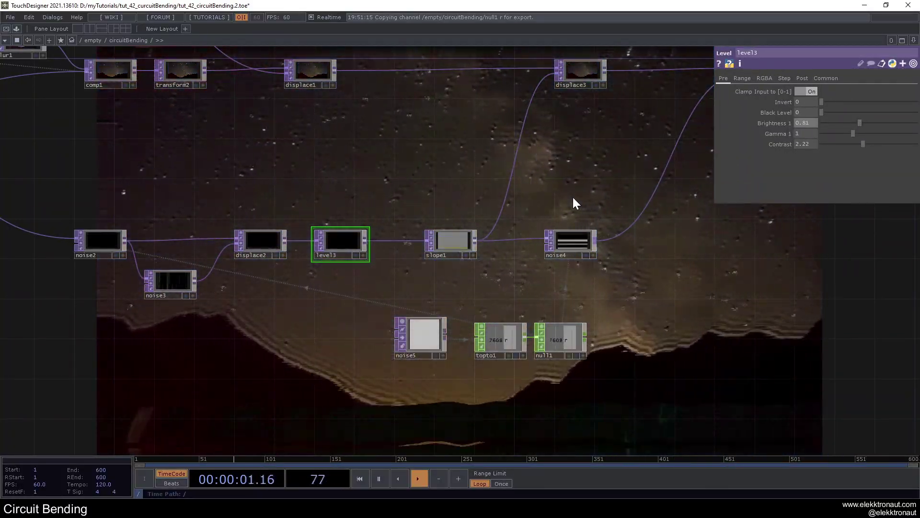
- Move out1 farther from displace4 to make room for more operators in the chain
scroll(573, 201, "down", 4)
left_click_drag(340, 201, 268, 217)
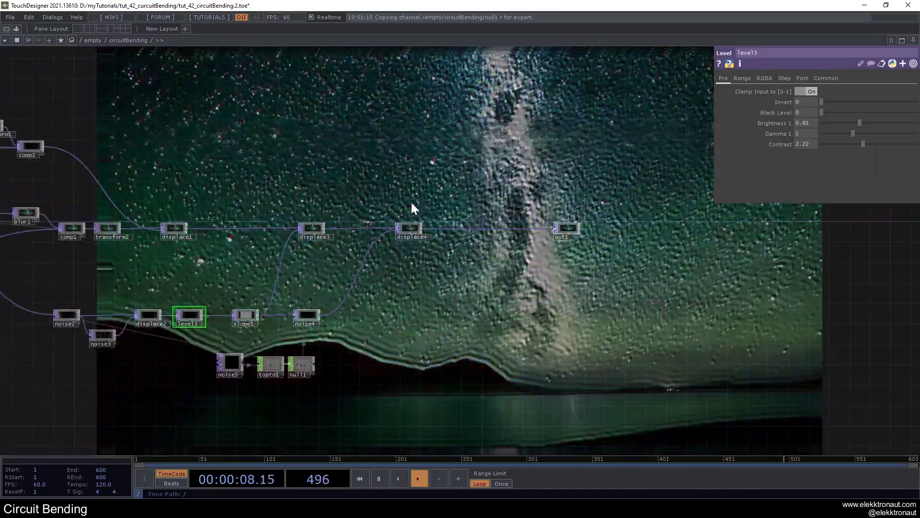
scroll(417, 225, "up", 3)
left_click_drag(525, 274, 593, 258)
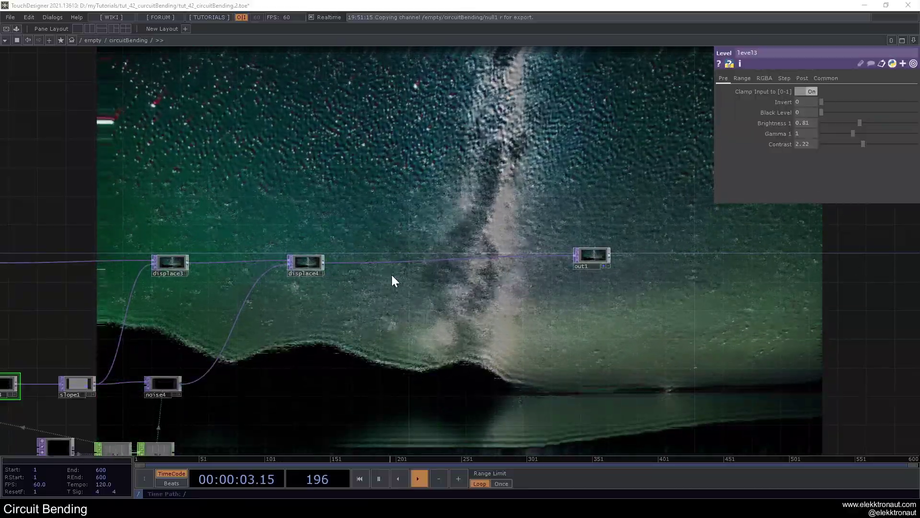
left_click_drag(420, 262, 466, 245)
left_click_drag(641, 240, 779, 244)
- Insert a Transform TOP on the wire between displace4 and out1
right_click(431, 239)
left_click(433, 243)
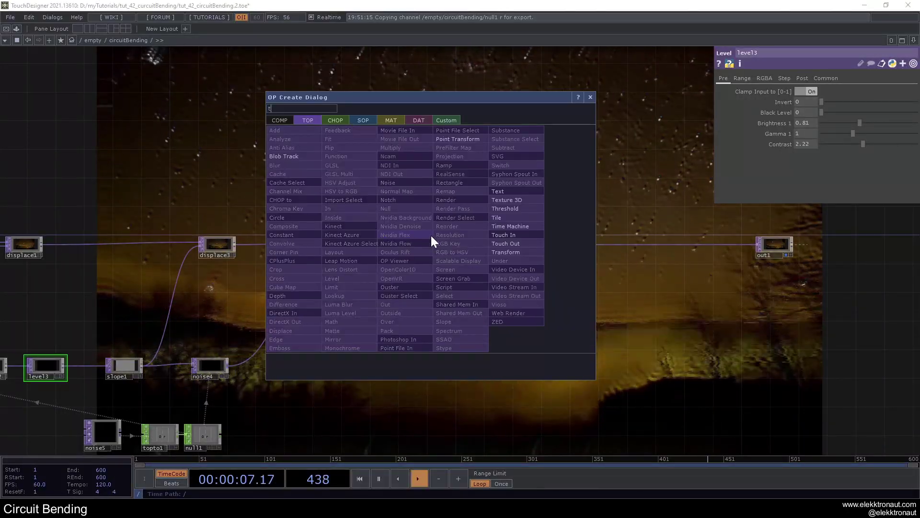
type("tr")
left_click(513, 253)
left_click(421, 246)
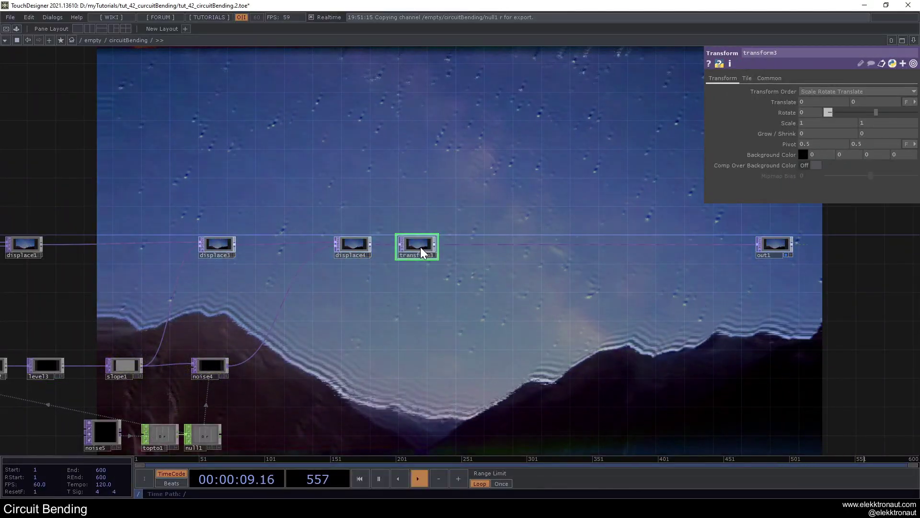
- Set transform3's tile Extend mode to Repeat
scroll(407, 248, "up", 2)
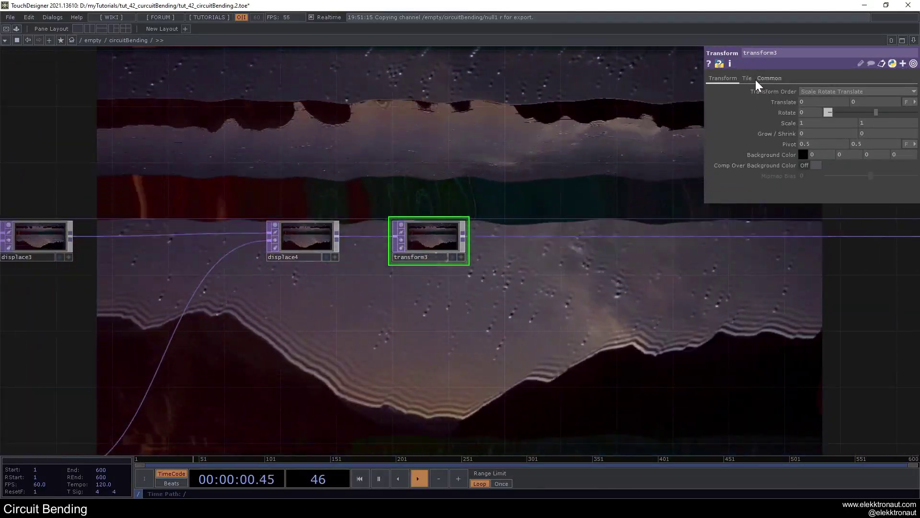
left_click(747, 78)
left_click(817, 92)
left_click(810, 117)
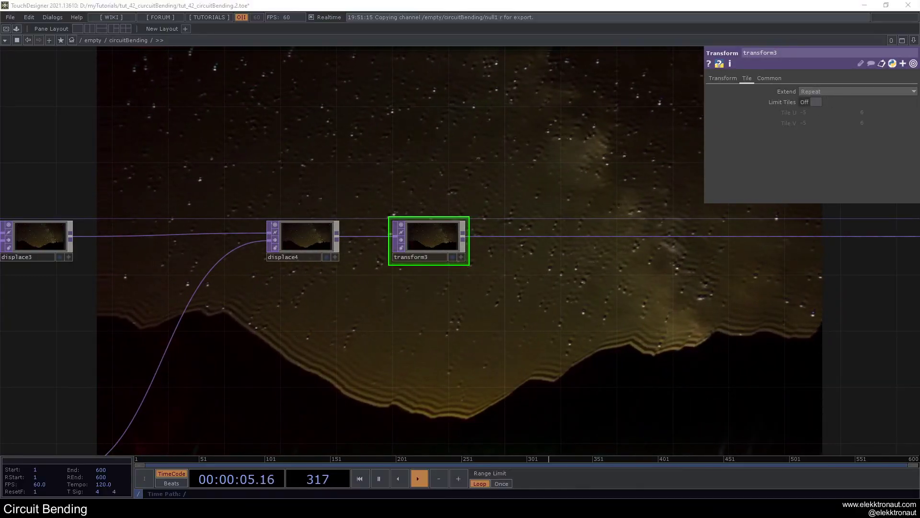
- Look through transform3's translate units and try shifting the image vertically with its Y Translate
left_click(722, 78)
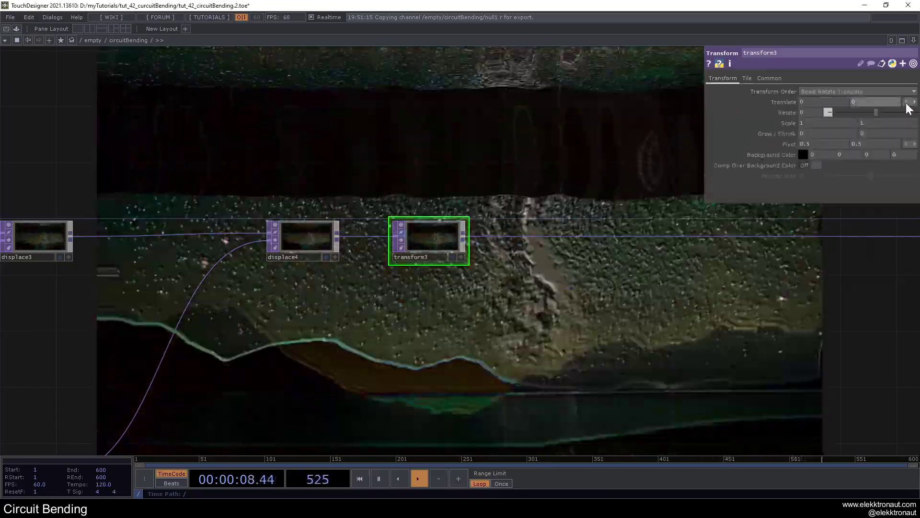
left_click(906, 102)
left_click(904, 111)
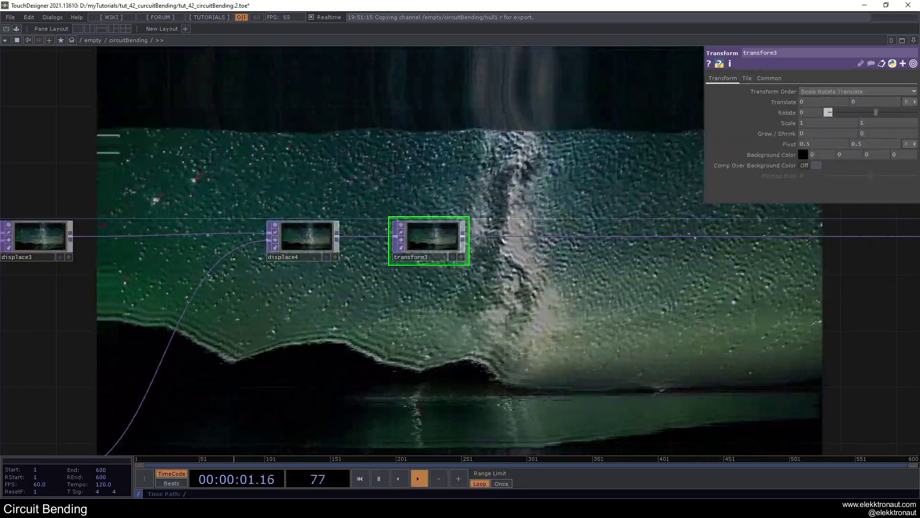
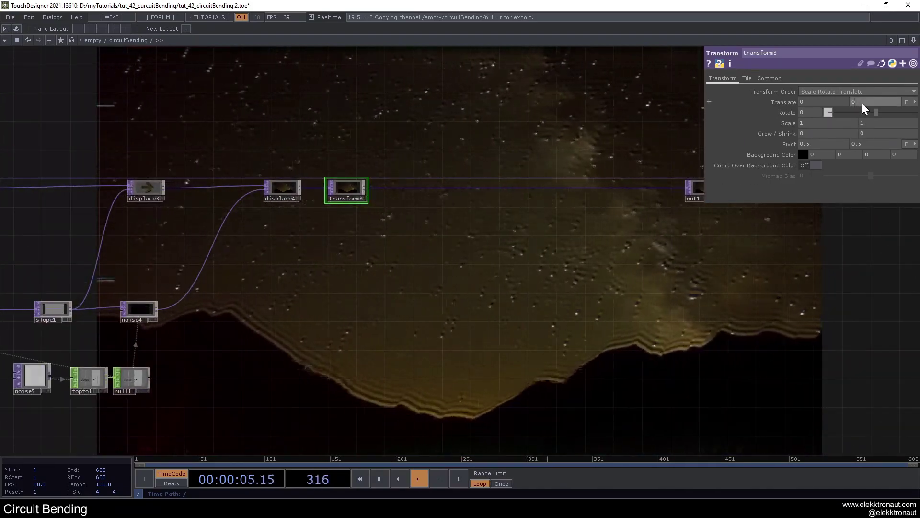
mouse_move(864, 102)
middle_mouse_down()
mouse_move(887, 103)
mouse_move(859, 82)
mouse_move(867, 88)
middle_mouse_up()
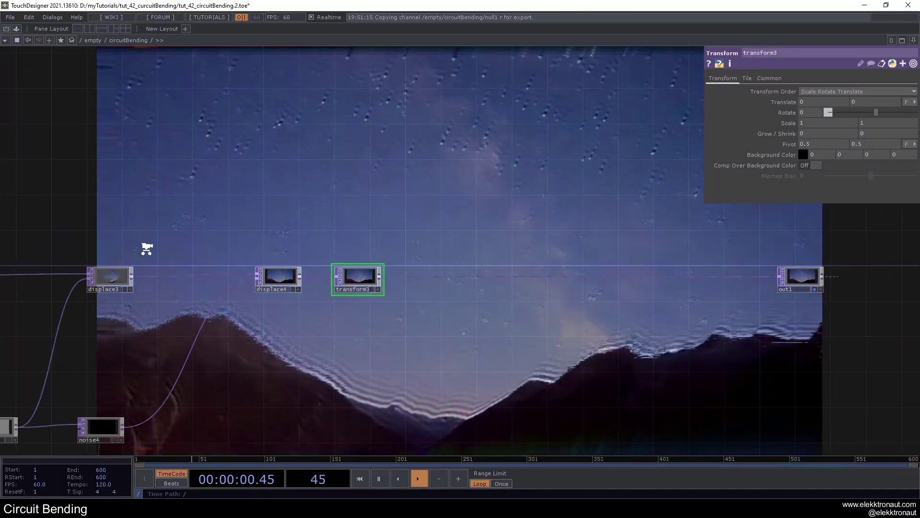
left_click_drag(146, 249, 346, 188)
scroll(480, 230, "down", 2)
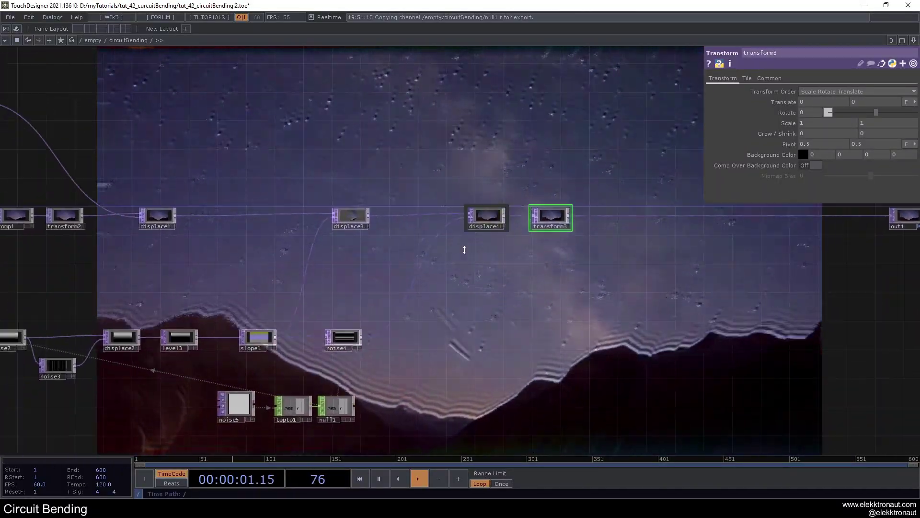
- Duplicate noise5 with its topto1 and null1 chain, place the copies above transform3, and give the copied noise seed 3198
left_click_drag(485, 399, 536, 349)
left_click_drag(243, 323, 229, 320)
key("ctrl+c")
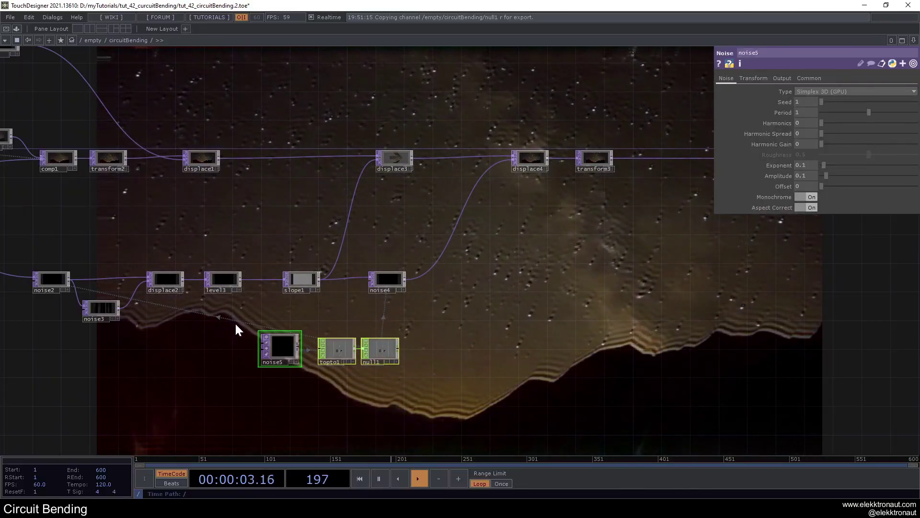
key("ctrl+v")
left_click_drag(294, 380, 473, 108)
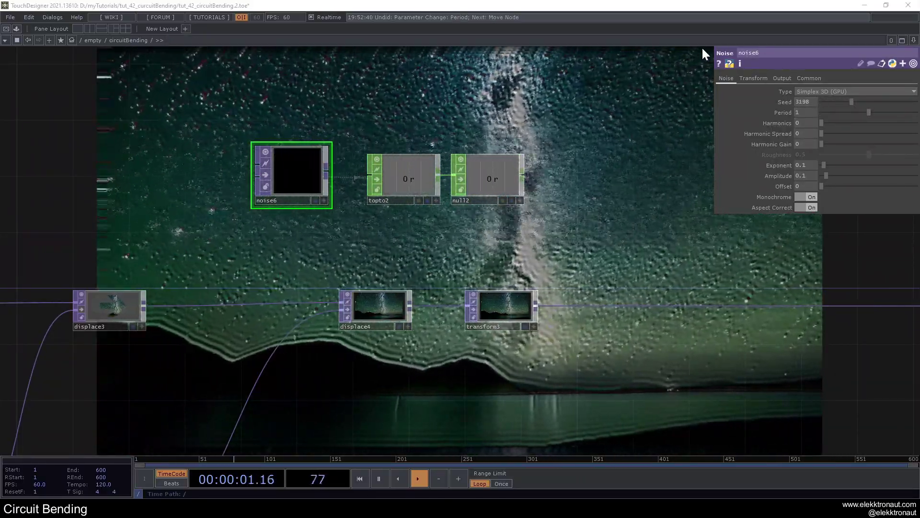
- Set noise6's Harmonics to 2, Harmonic Spread to 2.4 and Harmonic Gain to 0.38
left_click(808, 113)
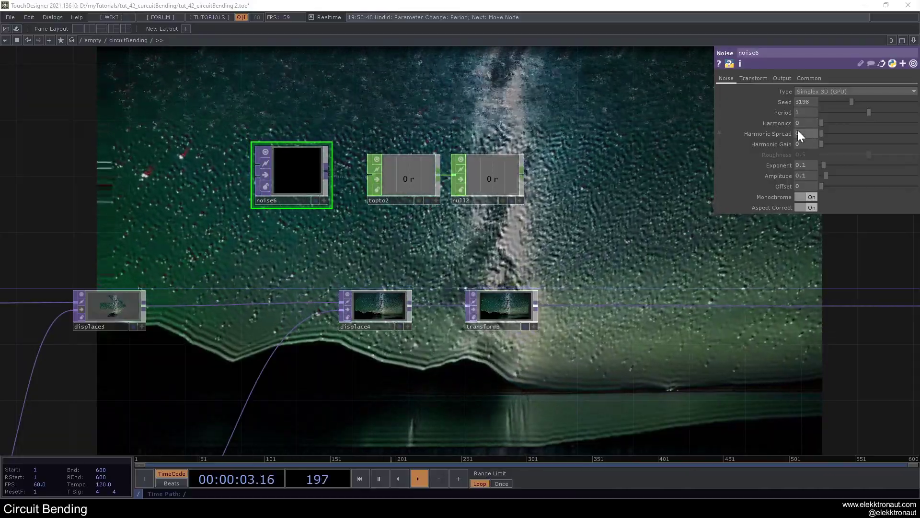
left_click(802, 122)
type("2")
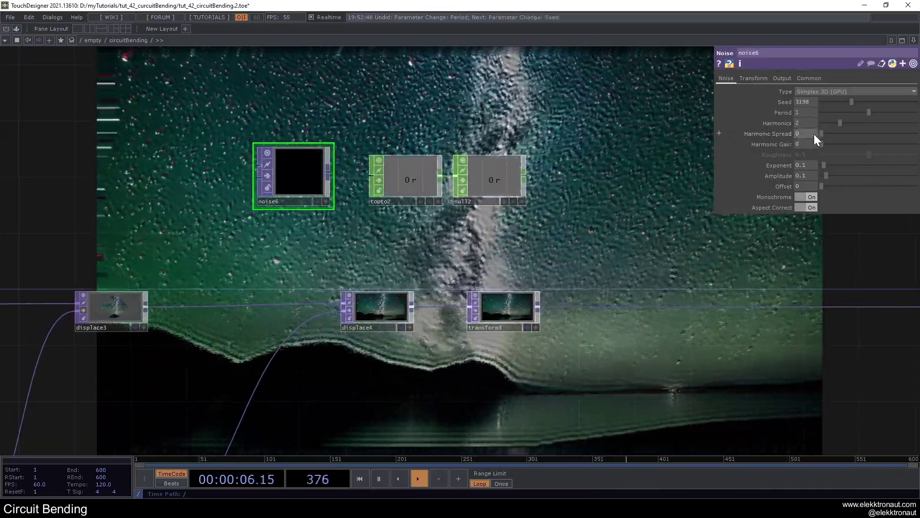
left_click_drag(821, 133, 839, 145)
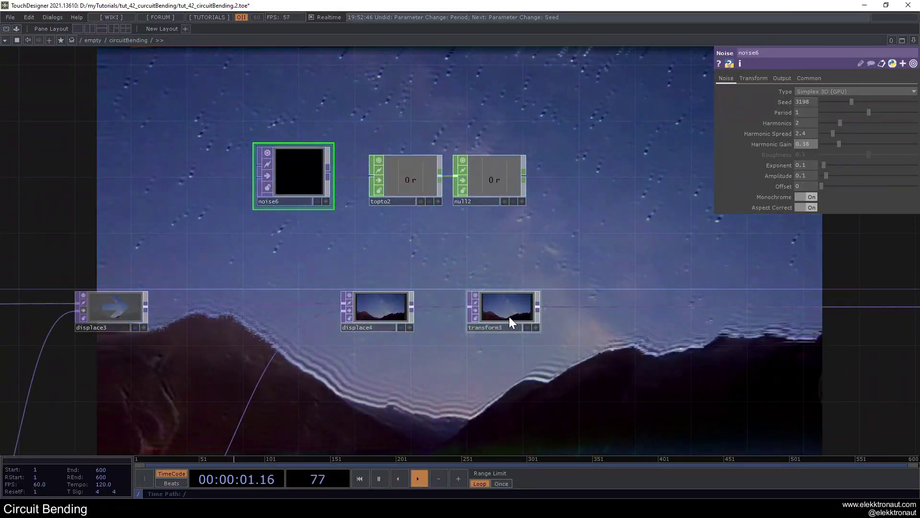
- Export null2's channel to the Y Translate of transform3
left_click_drag(522, 201, 857, 136)
left_click(863, 100)
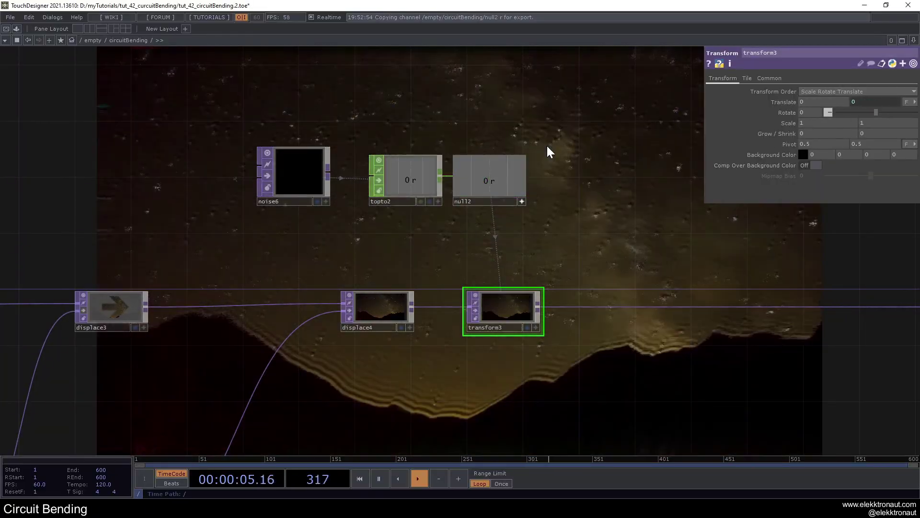
scroll(507, 202, "down", 3)
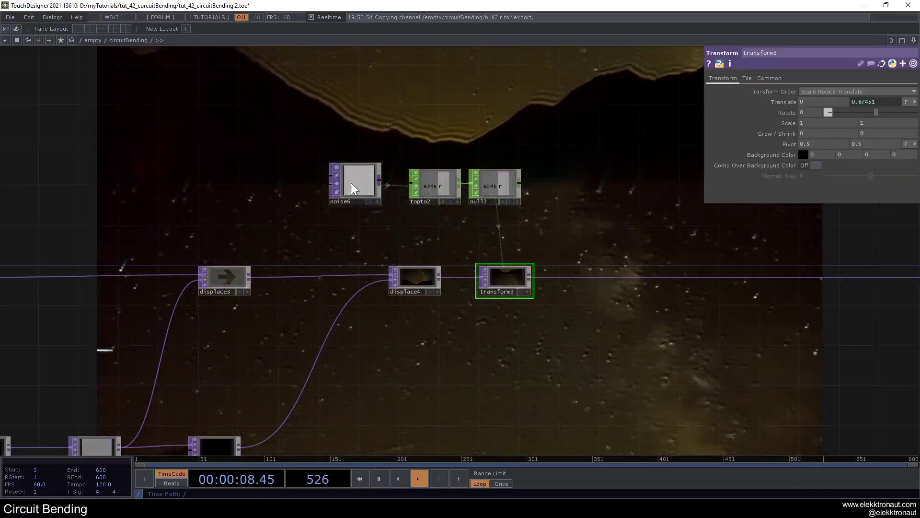
left_click_drag(411, 149, 402, 152)
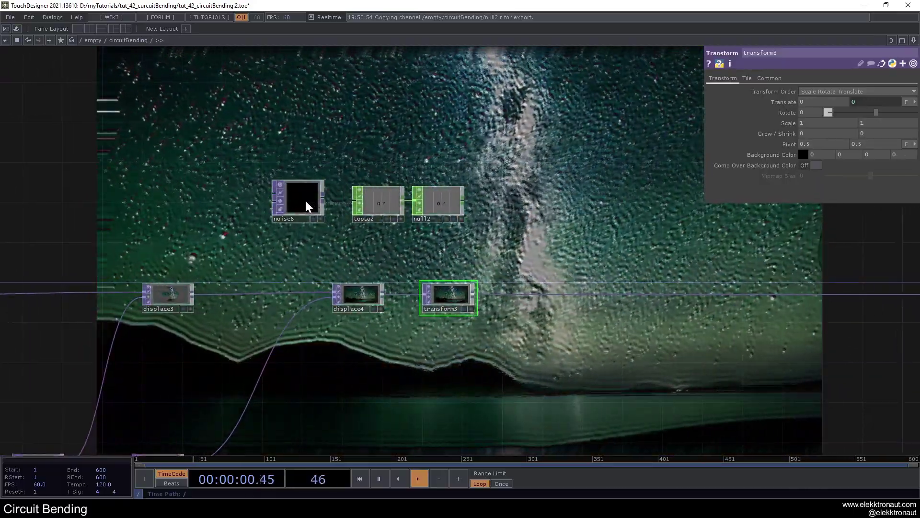
- Adjust noise6's Exponent to 0.12 and its Offset to -.3
left_click(305, 205)
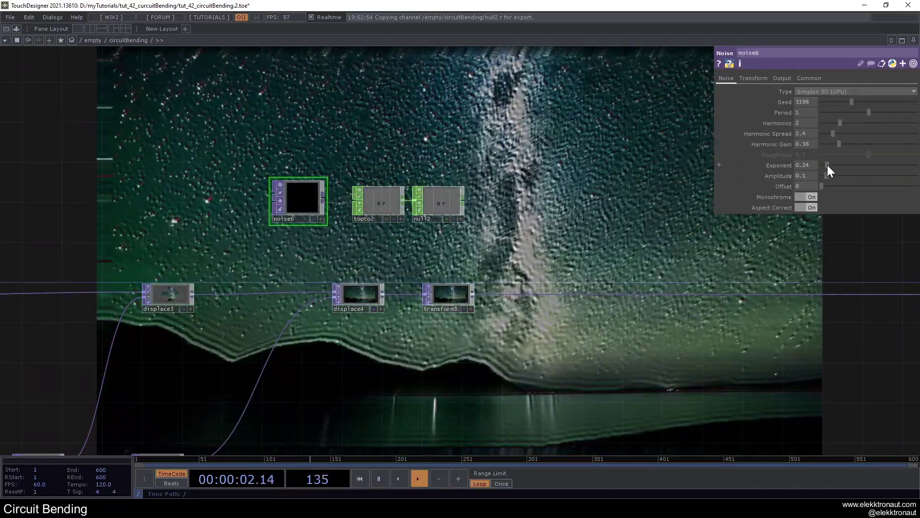
left_click_drag(827, 165, 828, 168)
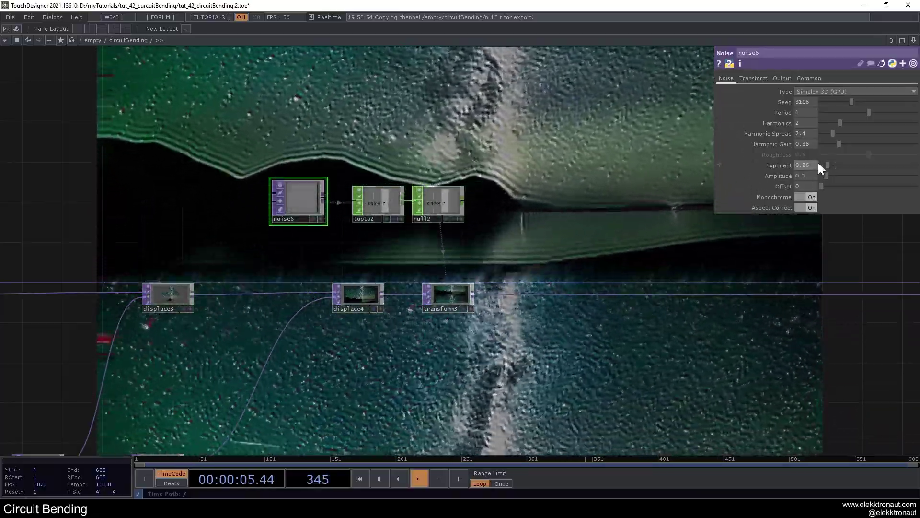
left_click_drag(826, 165, 823, 165)
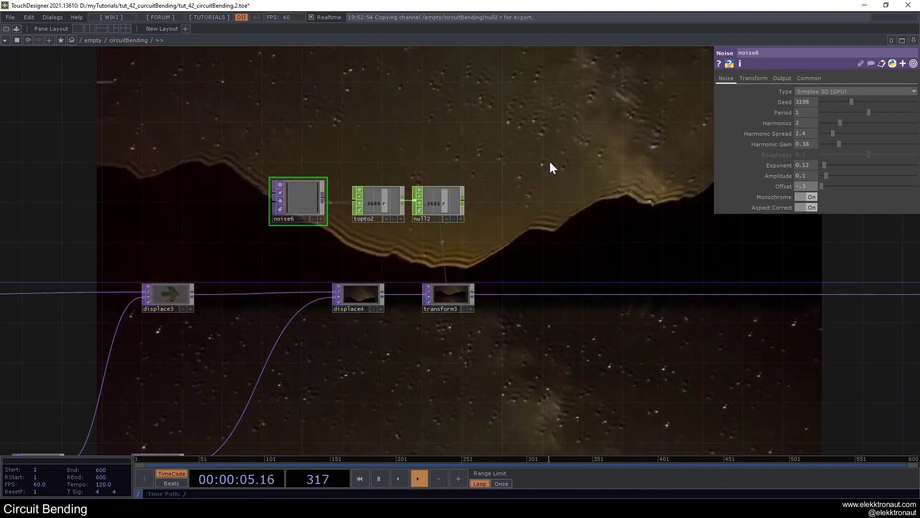
- Examine the operator chain from the displacement stages to out1 and the noise-driven vertical shift in the output
scroll(549, 167, "down", 3)
left_click_drag(291, 209, 454, 181)
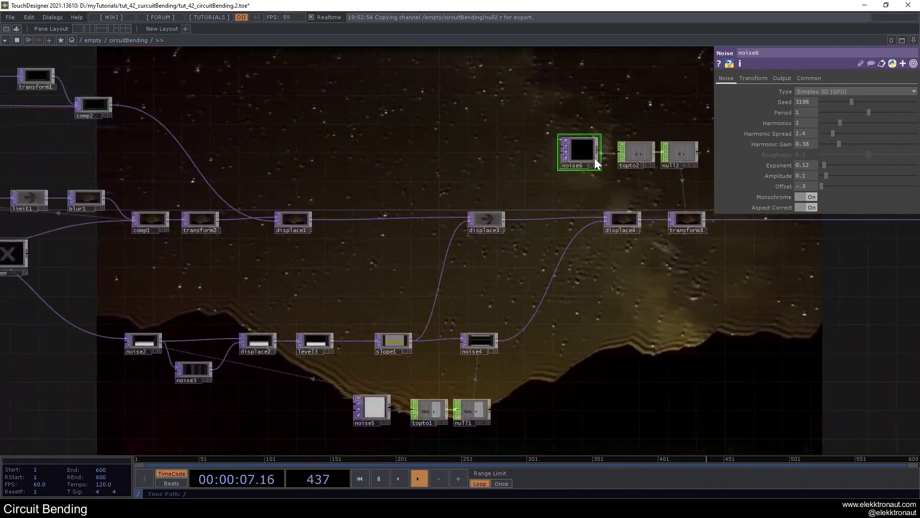
left_click_drag(533, 171, 337, 181)
scroll(434, 169, "up", 3)
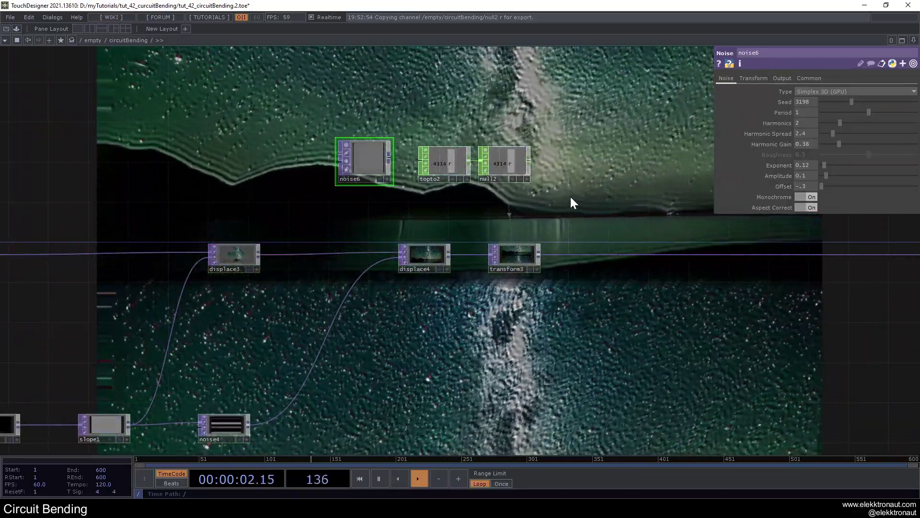
left_click_drag(510, 205, 335, 222)
scroll(406, 209, "down", 4)
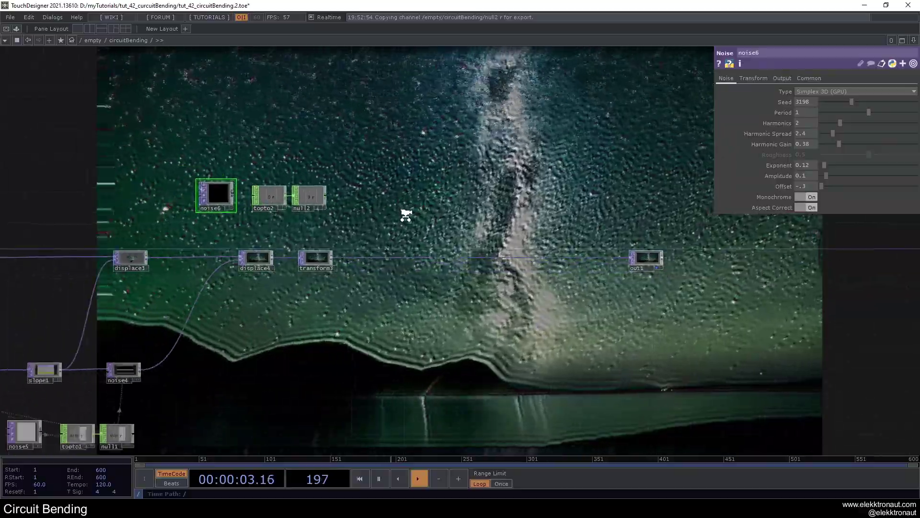
scroll(389, 228, "up", 5)
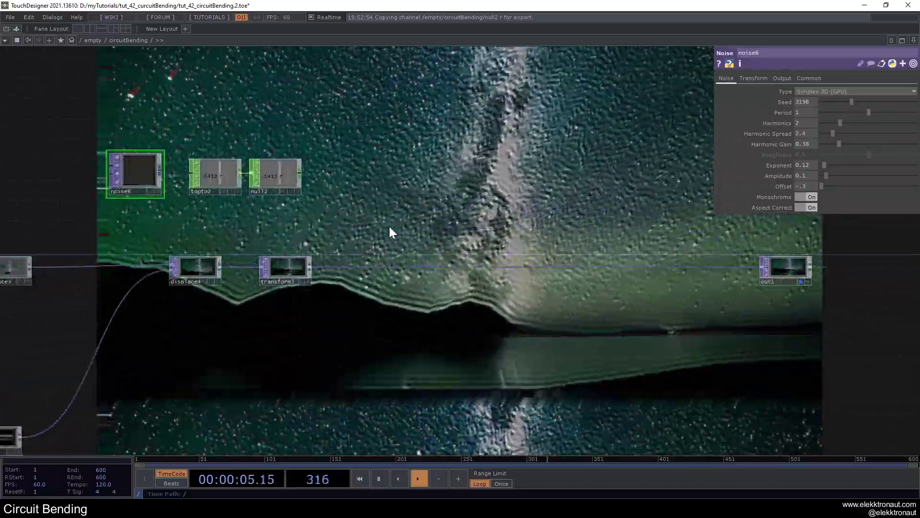
scroll(389, 225, "down", 2)
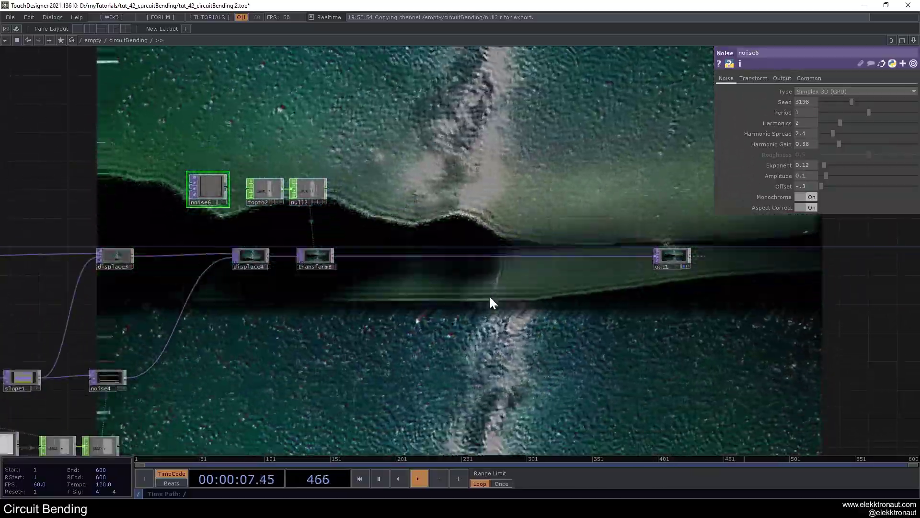
- Insert a Lookup TOP on the wire between transform3 and out1
left_click_drag(492, 301, 449, 300)
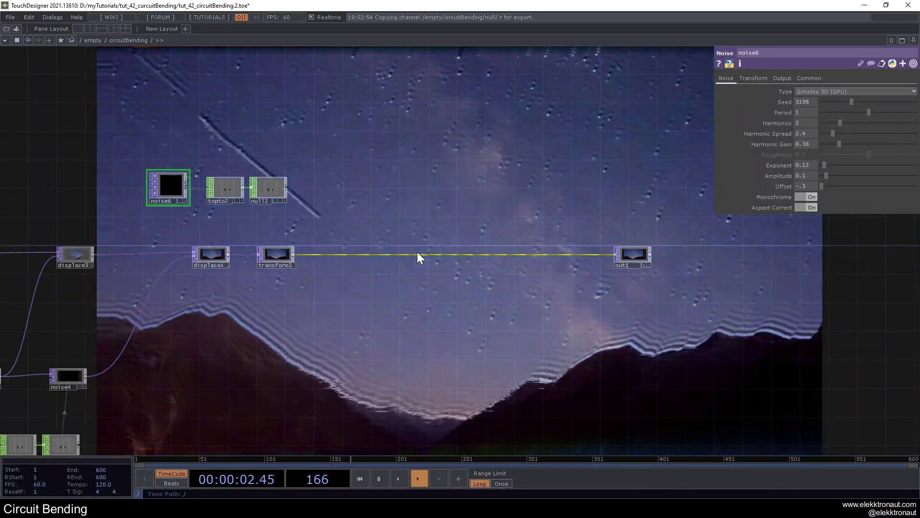
right_click(418, 253)
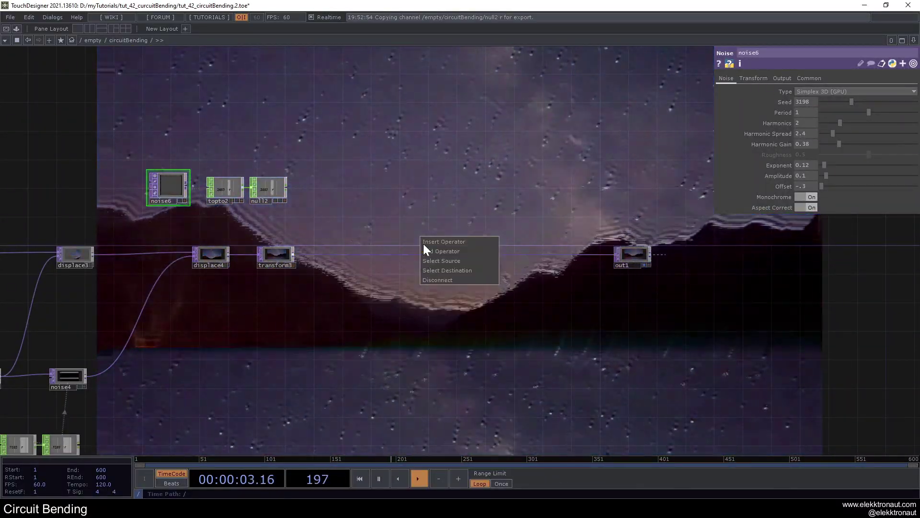
left_click(427, 241)
type("lo")
left_click(346, 302)
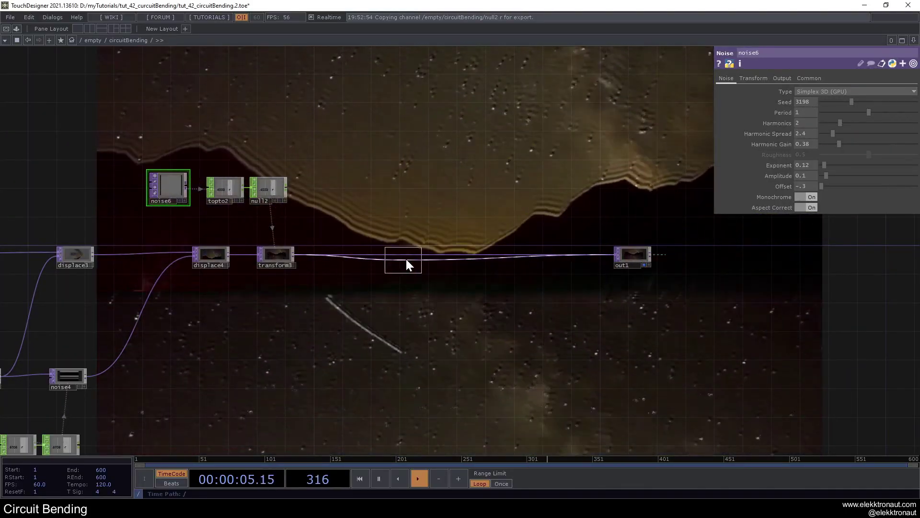
scroll(367, 287, "up", 2)
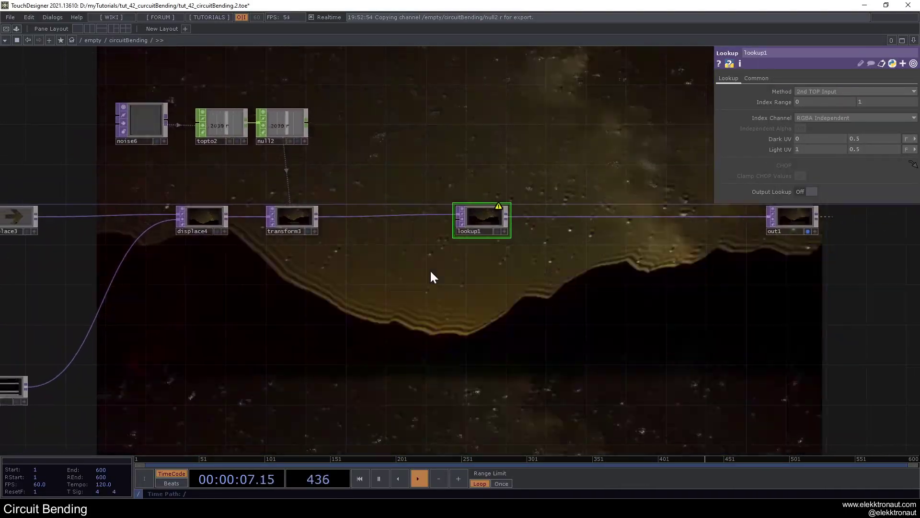
- Add a Noise TOP below the chain near lookup1 and set its resolution to 10 by 1
key("Tab")
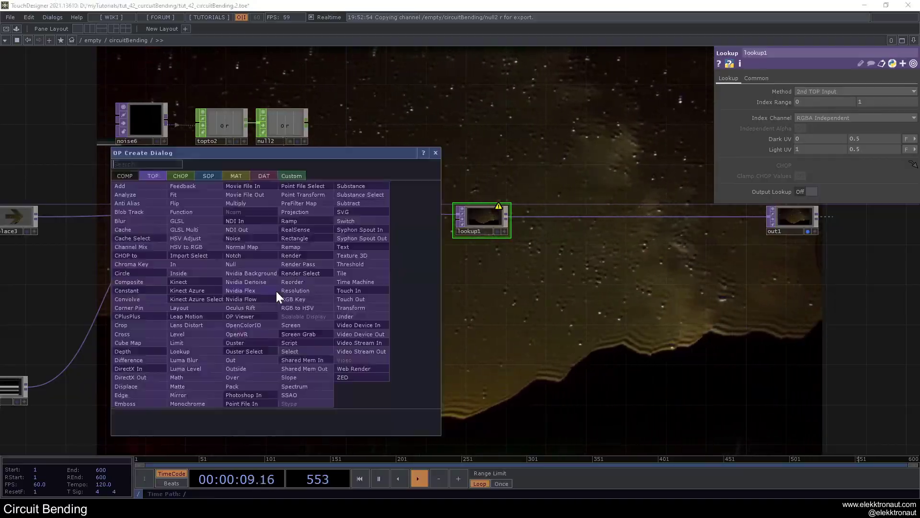
left_click(240, 245)
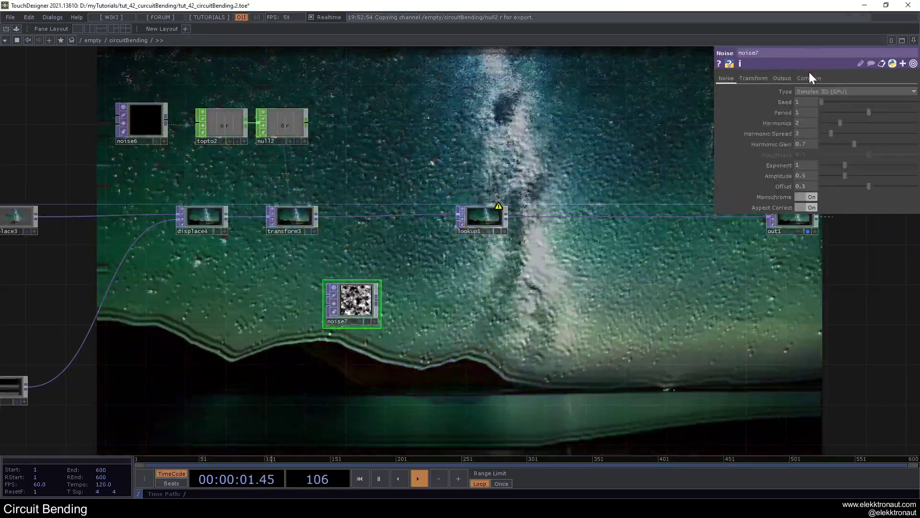
left_click(809, 78)
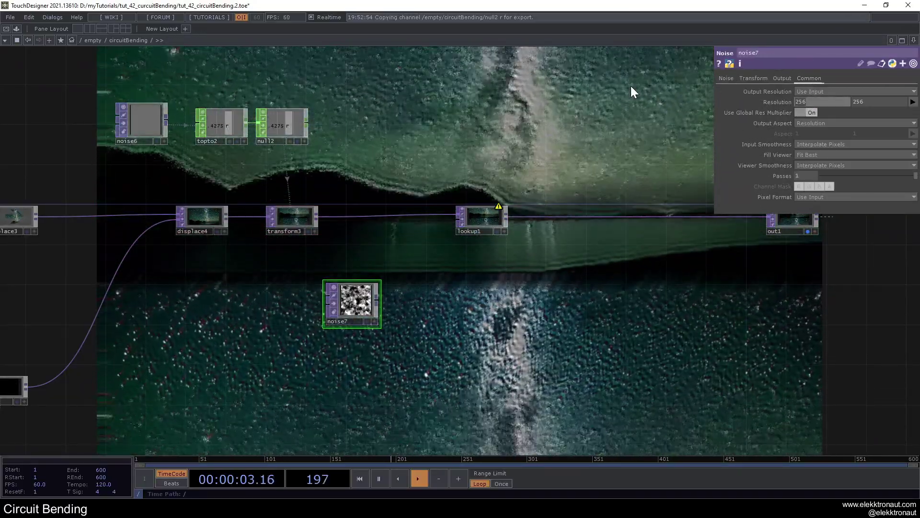
type("10")
key("Tab")
type("1")
key("Return")
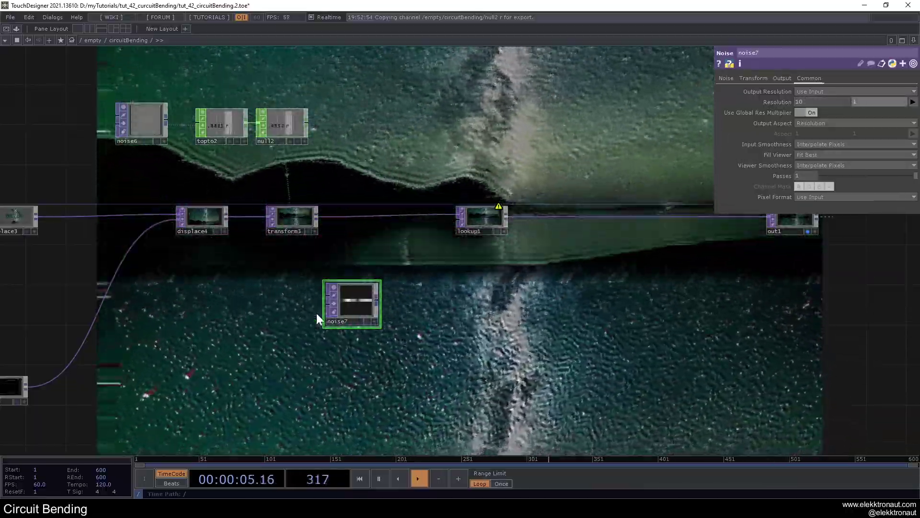
- Turn off Monochrome on noise7 and reduce its horizontal resolution to 5
scroll(385, 283, "up", 2)
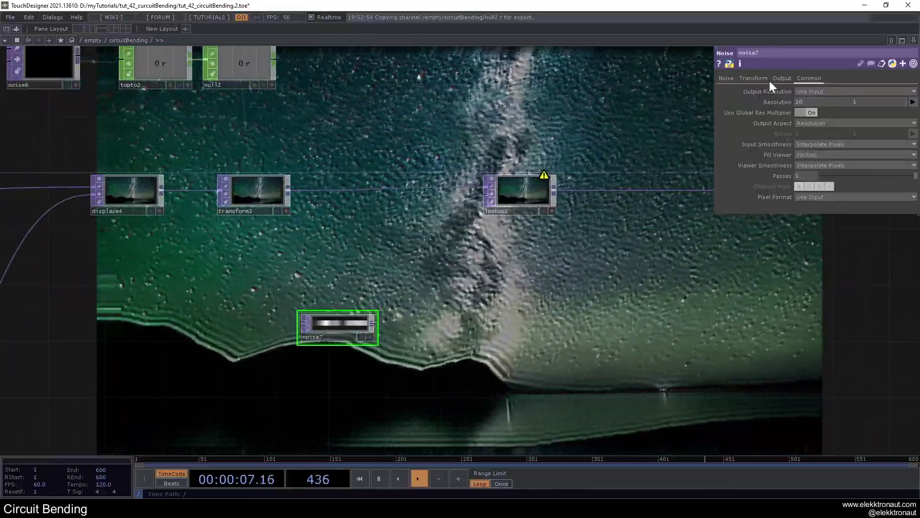
left_click(726, 78)
left_click(812, 197)
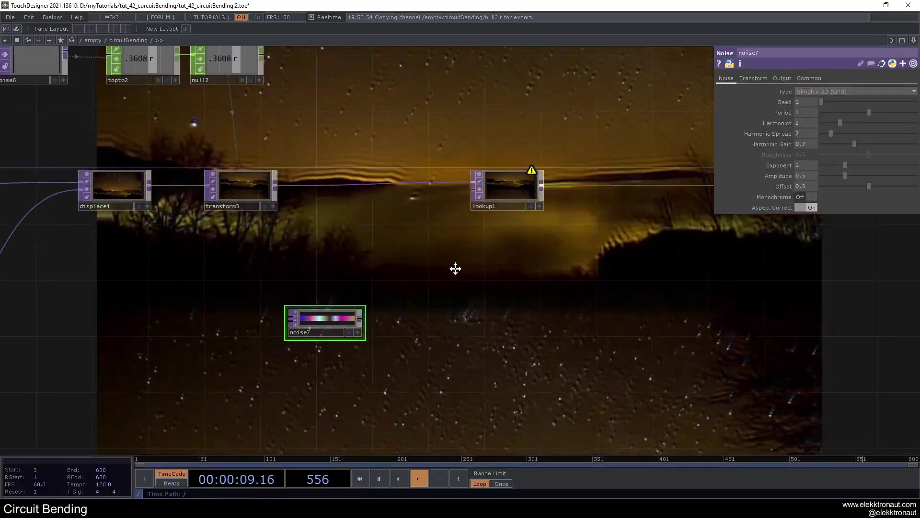
left_click_drag(456, 268, 462, 263)
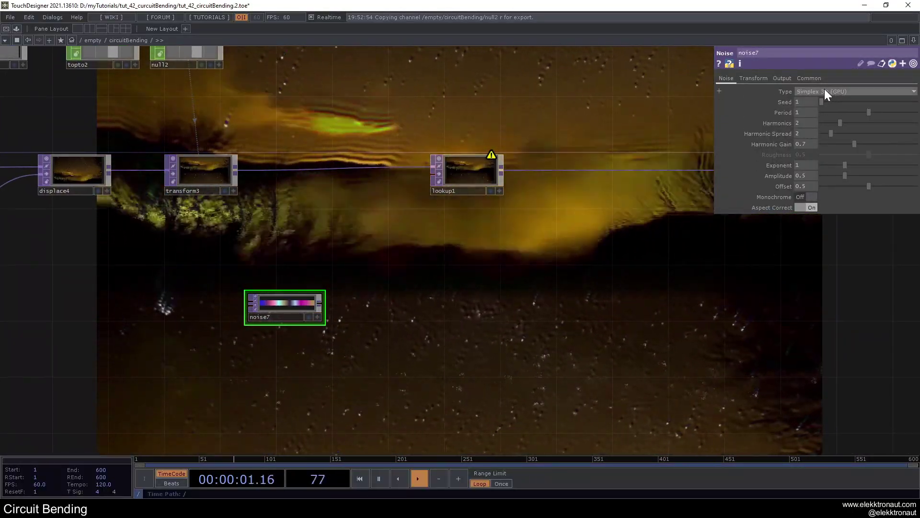
left_click(809, 78)
type("5")
key("Return")
- Connect noise7 to the second input of lookup1
left_click_drag(321, 298, 448, 189)
scroll(448, 189, "down", 3)
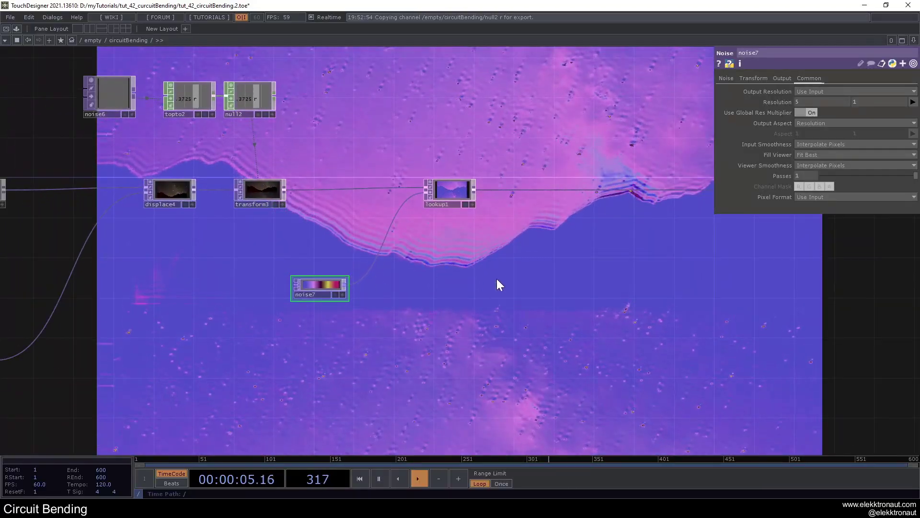
left_click_drag(501, 277, 456, 292)
- Tune noise7's lookup colors with Seed 2285, Period 1.93, Exponent 0.53 and Offset 0.335
left_click_drag(825, 102, 834, 105)
mouse_move(846, 167)
left_mouse_down()
mouse_move(833, 170)
mouse_move(842, 188)
mouse_move(853, 183)
mouse_move(835, 165)
left_mouse_up()
left_click_drag(839, 104, 919, 132)
scroll(402, 232, "up", 4)
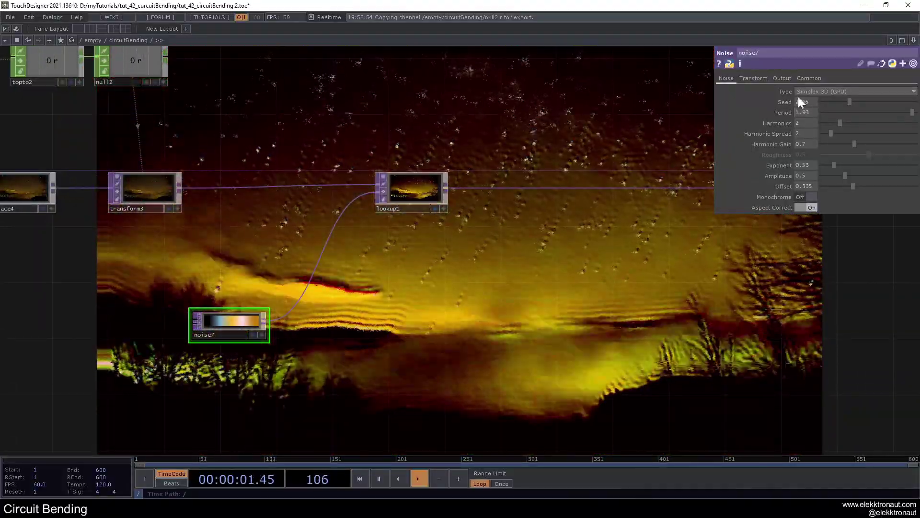
left_click_drag(852, 103, 846, 102)
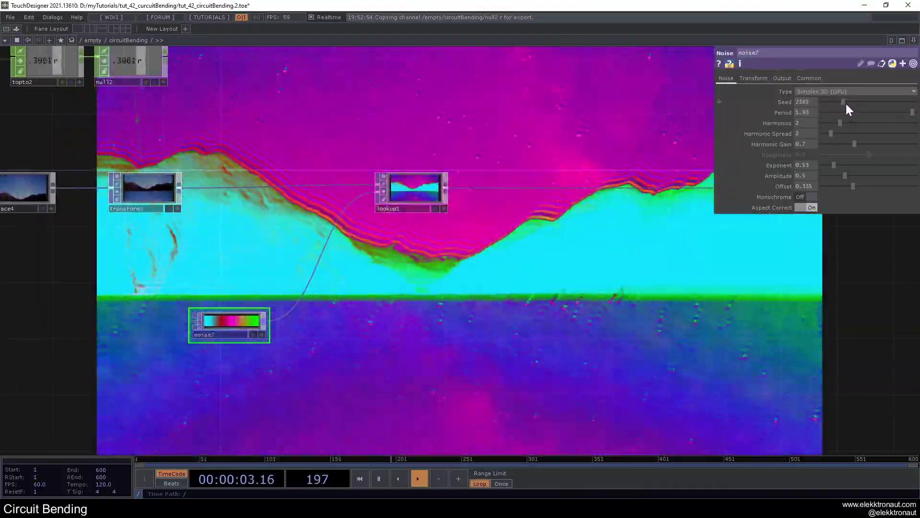
scroll(398, 187, "down", 2)
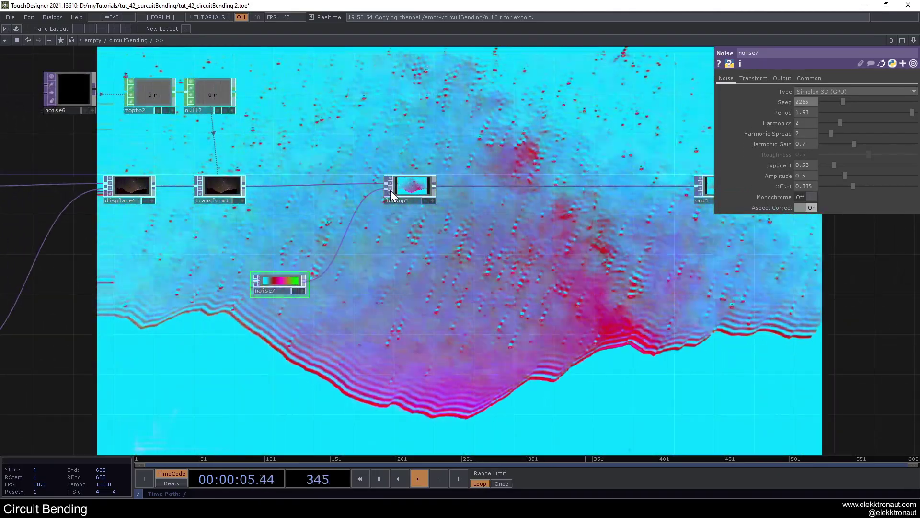
- Bypass lookup1 and move out1 farther along the chain to make room for more operators
left_click(390, 190)
left_click_drag(497, 259, 371, 279)
scroll(432, 275, "down", 3)
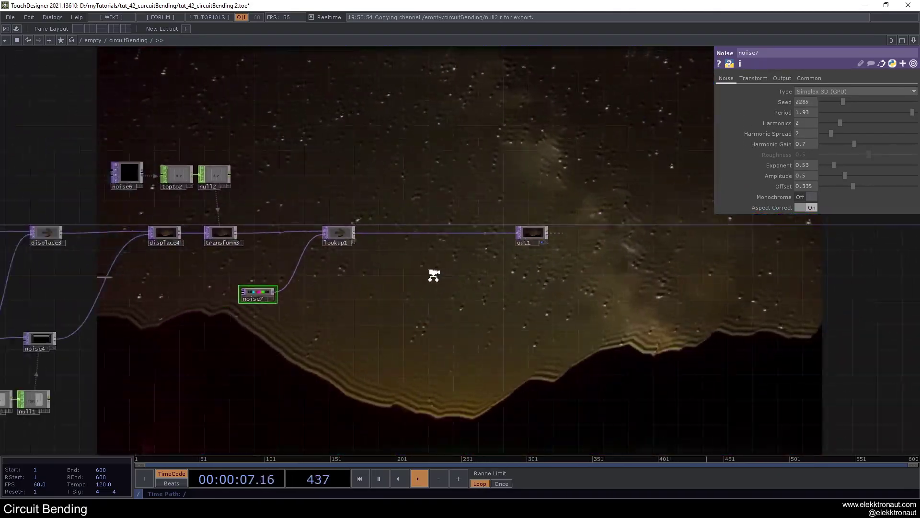
left_click_drag(485, 254, 561, 249)
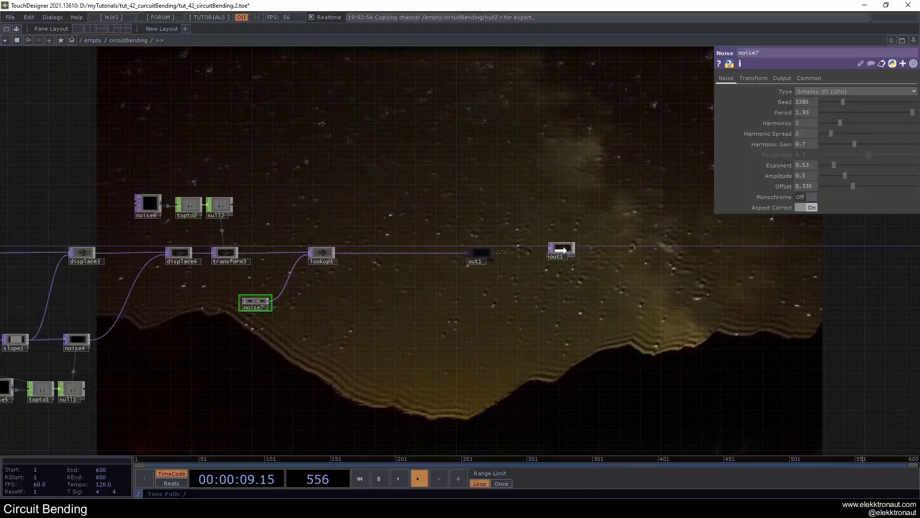
- Insert a Level TOP between lookup1 and out1
left_click(392, 241)
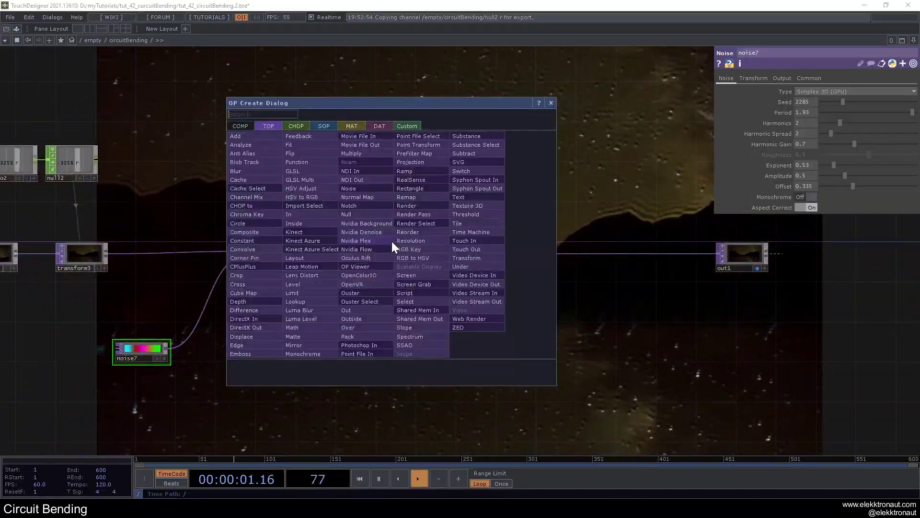
left_click(355, 275)
left_click(388, 257)
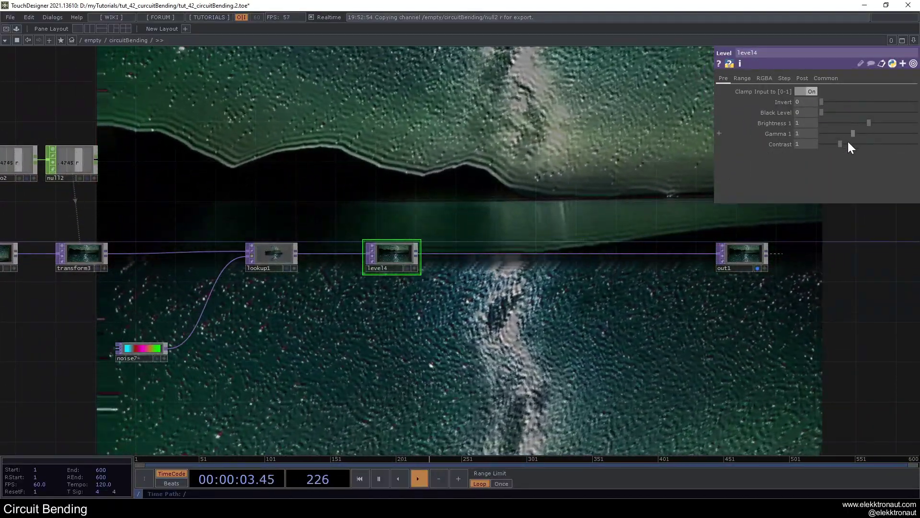
- Set level4's Brightness 1 to 1.05 and Contrast to 1.2, and move out1 farther along the chain
left_click(847, 144)
left_click_drag(868, 124, 873, 125)
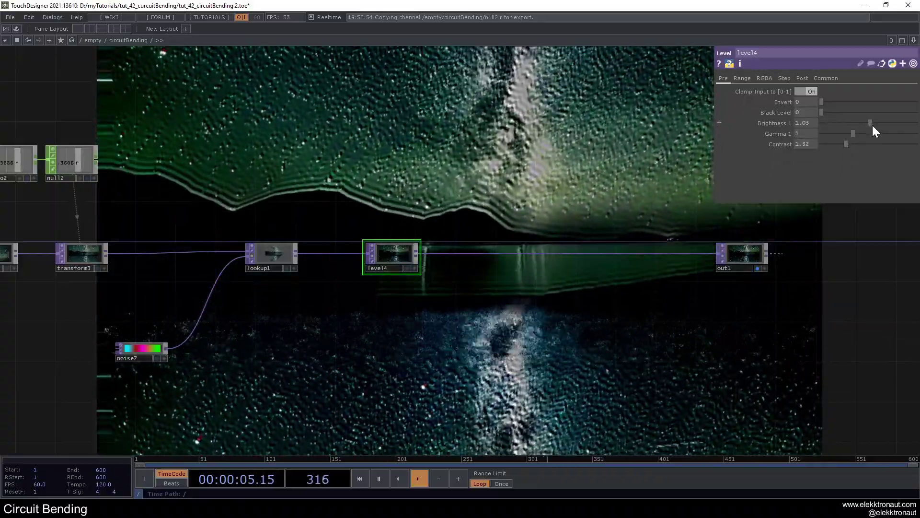
left_click_drag(478, 195, 363, 195)
left_click(803, 144)
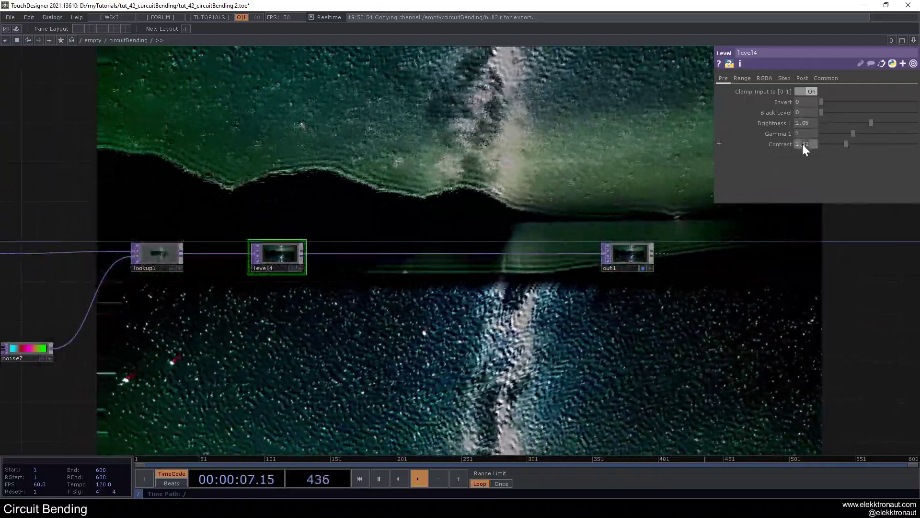
type("1.2")
key("Return")
left_click_drag(633, 252, 703, 253)
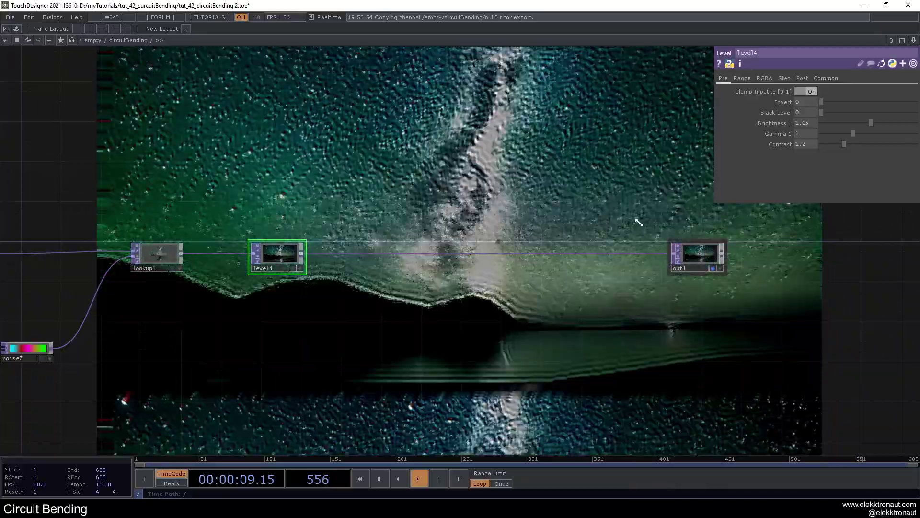
left_click_drag(587, 189, 570, 179)
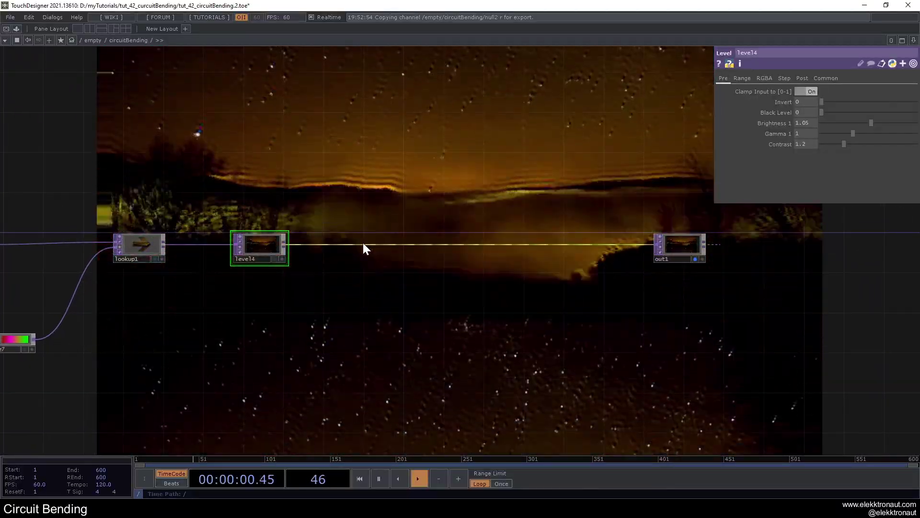
right_click(364, 245)
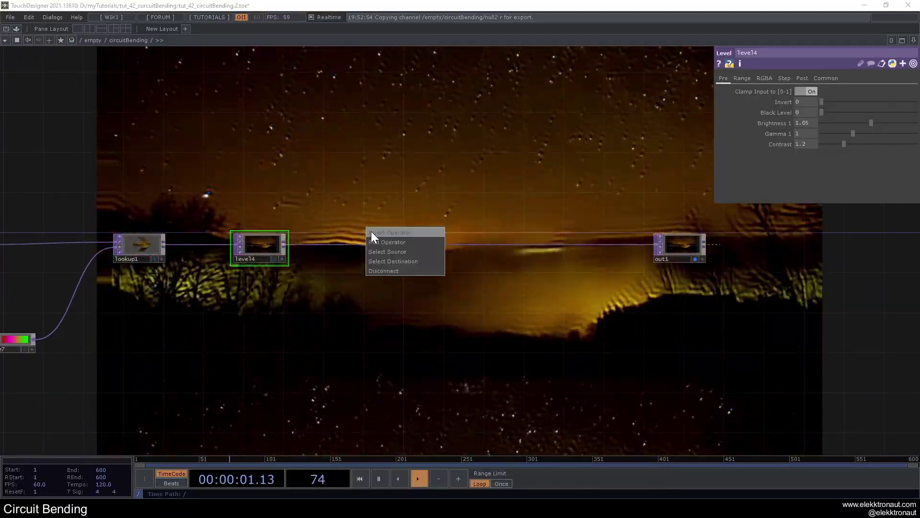
left_click(371, 232)
type("re")
left_click(403, 206)
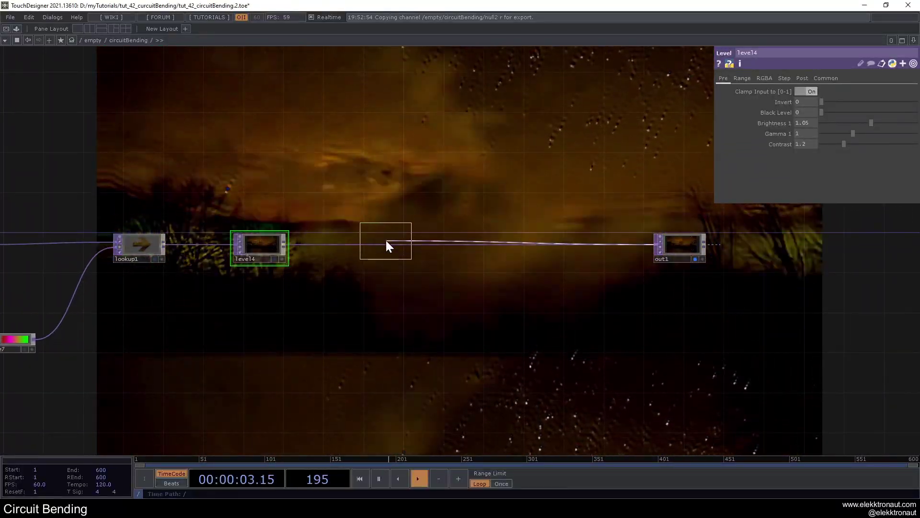
left_click(374, 251)
key("ctrl+z")
- Insert a Resolution TOP between level4 and out1 and check its output resolution settings
right_click(387, 242)
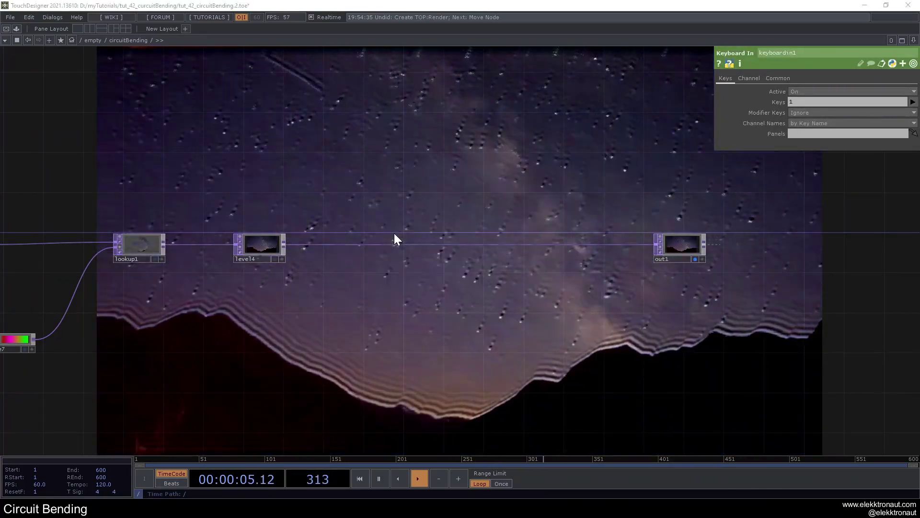
left_click(394, 233)
type("res")
left_click(405, 234)
left_click(388, 247)
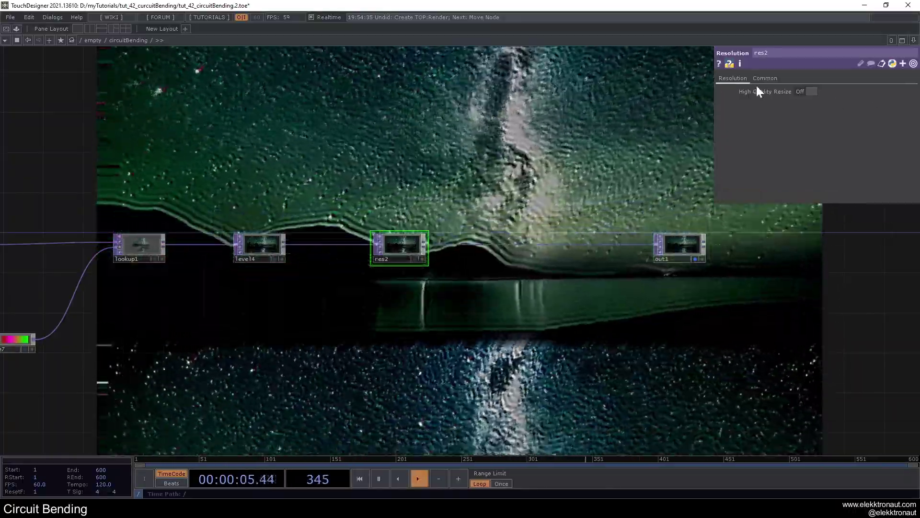
left_click(765, 78)
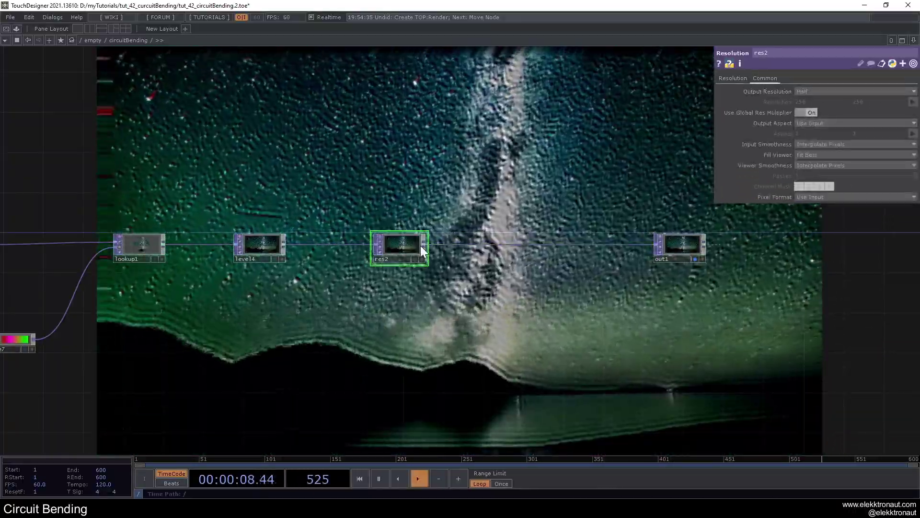
mouse_move(407, 244)
middle_mouse_down()
mouse_move(447, 262)
mouse_move(413, 251)
middle_mouse_up()
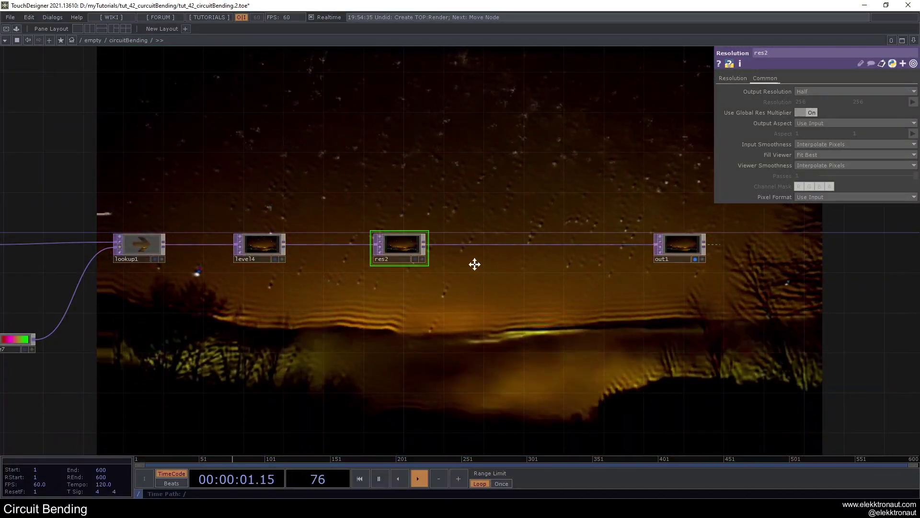
- Insert a Fit TOP between res2 and out1 and open its output resolution settings
left_click_drag(476, 265, 417, 260)
right_click(406, 238)
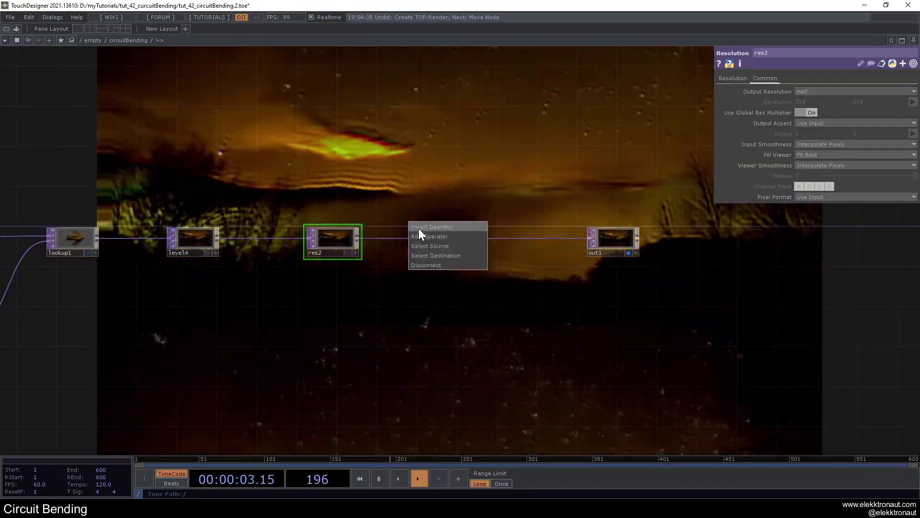
left_click(418, 227)
type("fit")
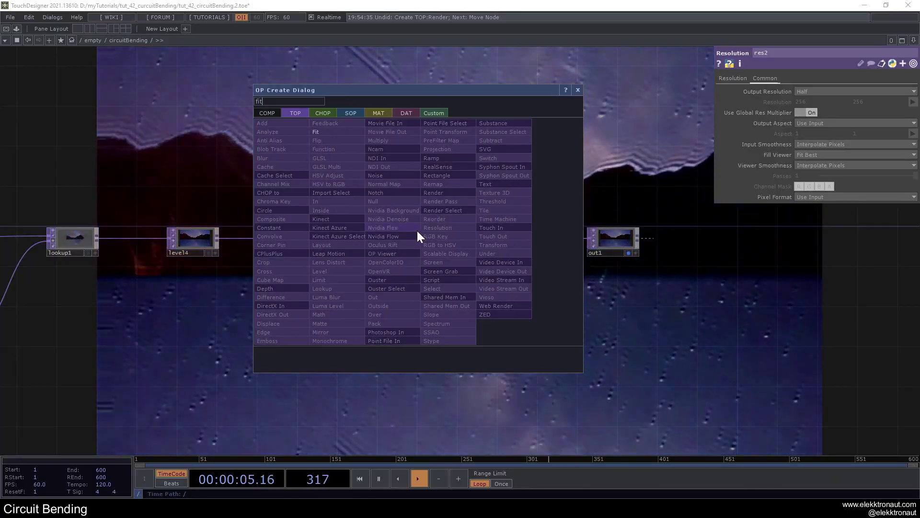
left_click(335, 133)
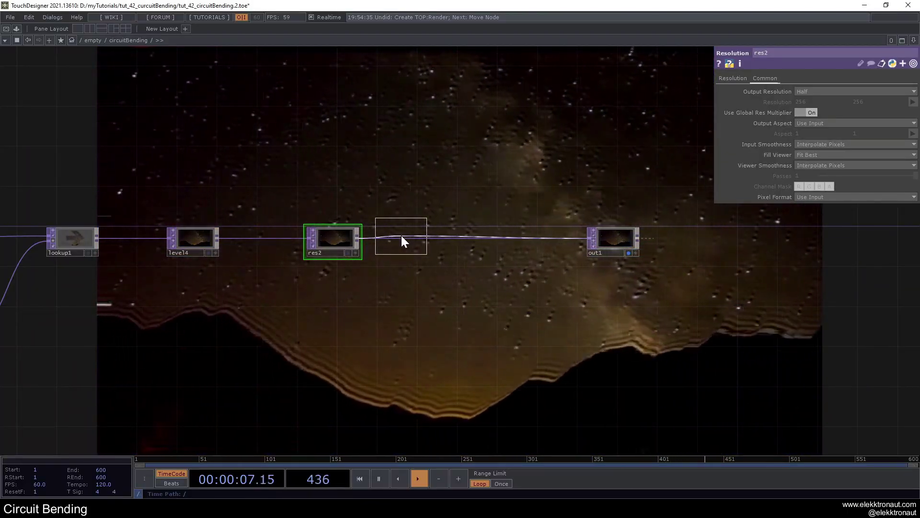
left_click(401, 233)
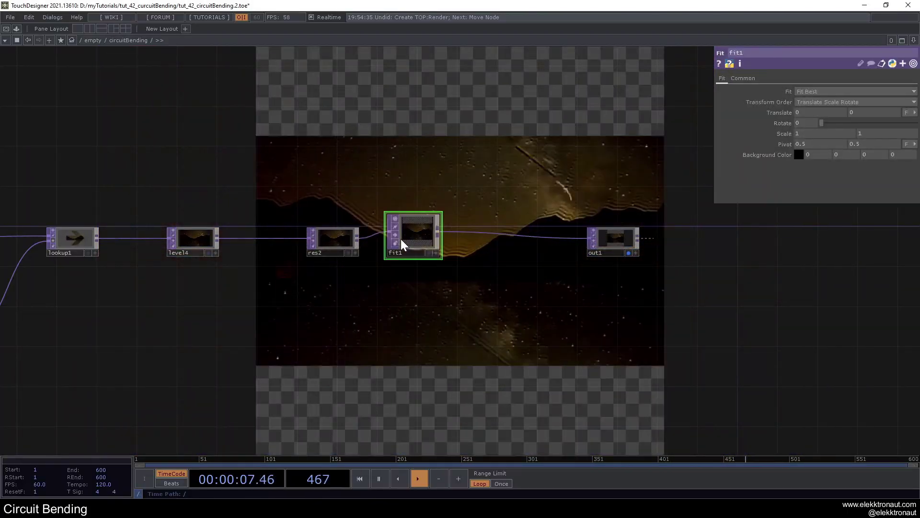
left_click(743, 79)
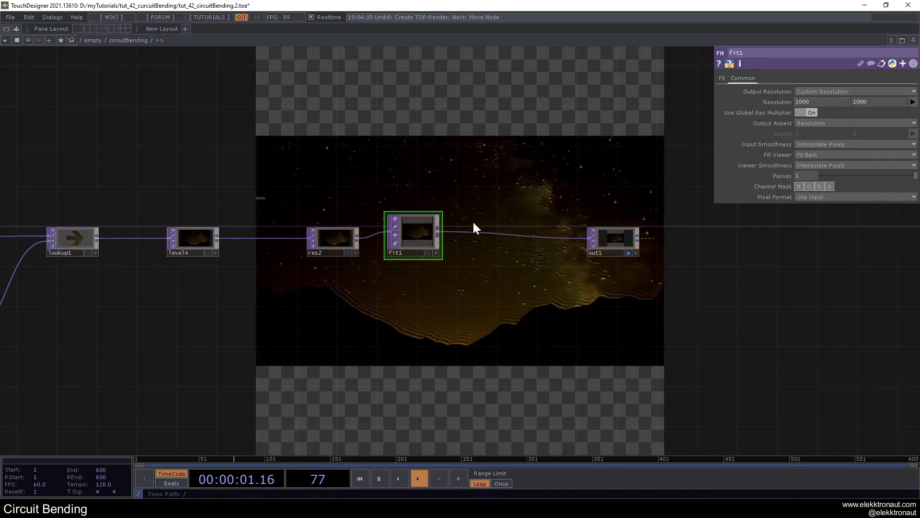
- Examine the input and res1 operators at the start of the chain and return to fit1
scroll(473, 222, "down", 5)
left_click_drag(519, 191, 684, 201)
left_click_drag(423, 149, 714, 149)
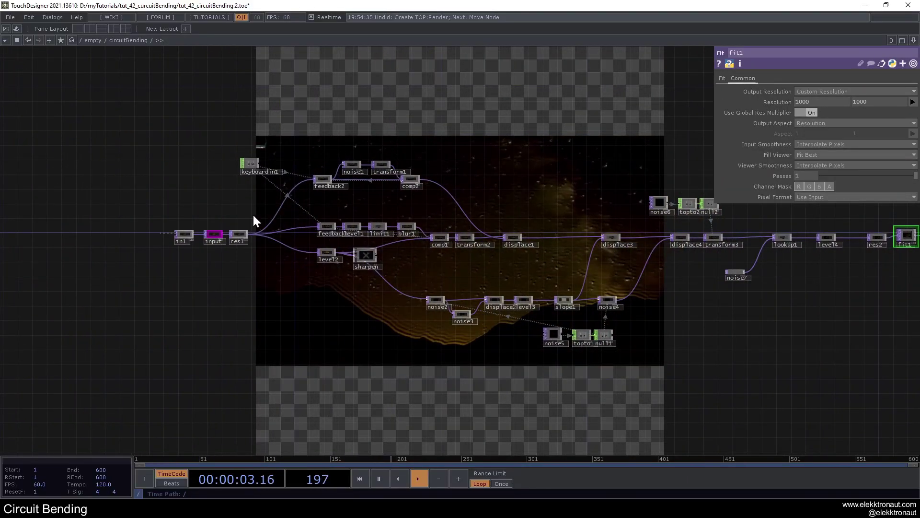
scroll(237, 239, "up", 5)
left_click(232, 239)
middle_click_drag(245, 235, 450, 235)
middle_click_drag(297, 242, 526, 232)
middle_click_drag(853, 223, 656, 223)
left_click_drag(764, 250, 522, 236)
scroll(522, 239, "up", 5)
- Drive fit1's resolution width with the expression op('input').width
left_click(508, 247)
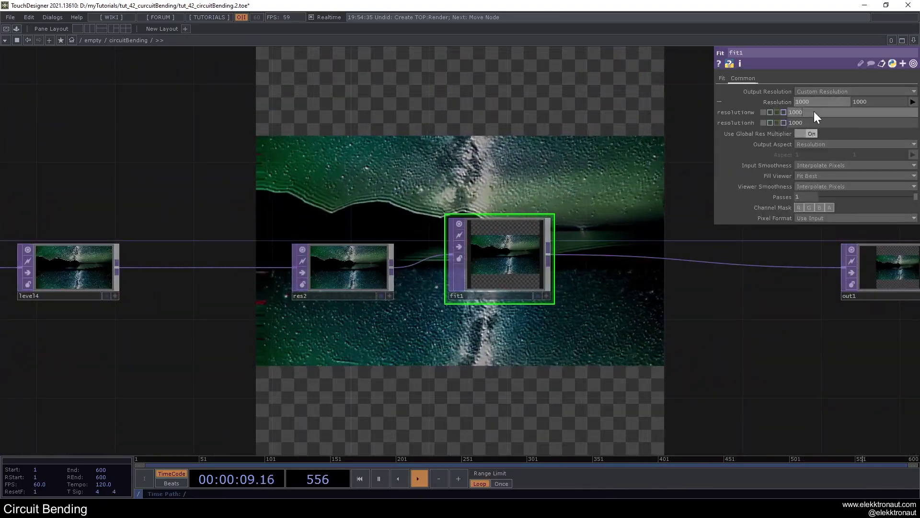
left_click(815, 111)
type("op('i")
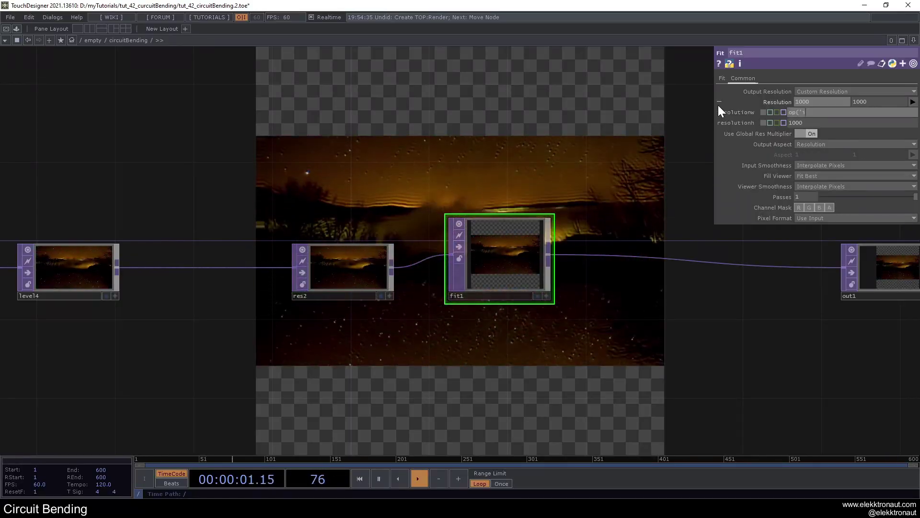
type("nput').")
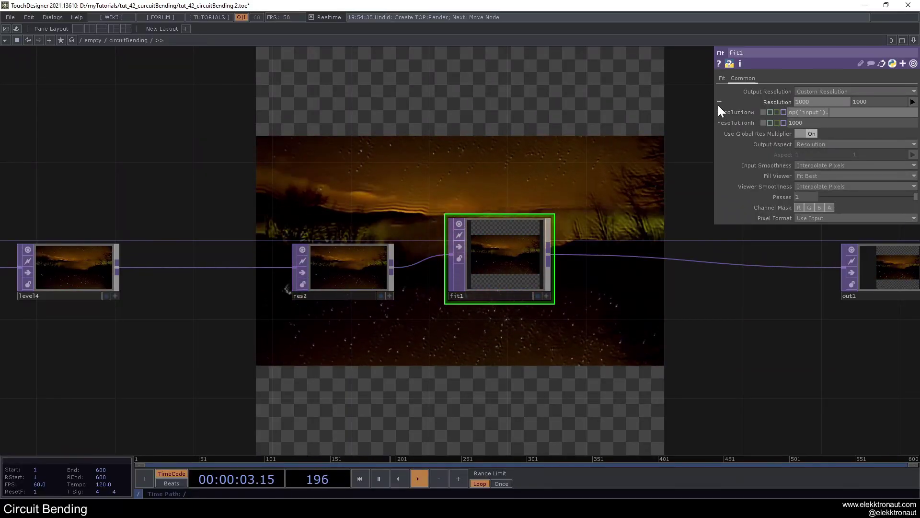
type("width")
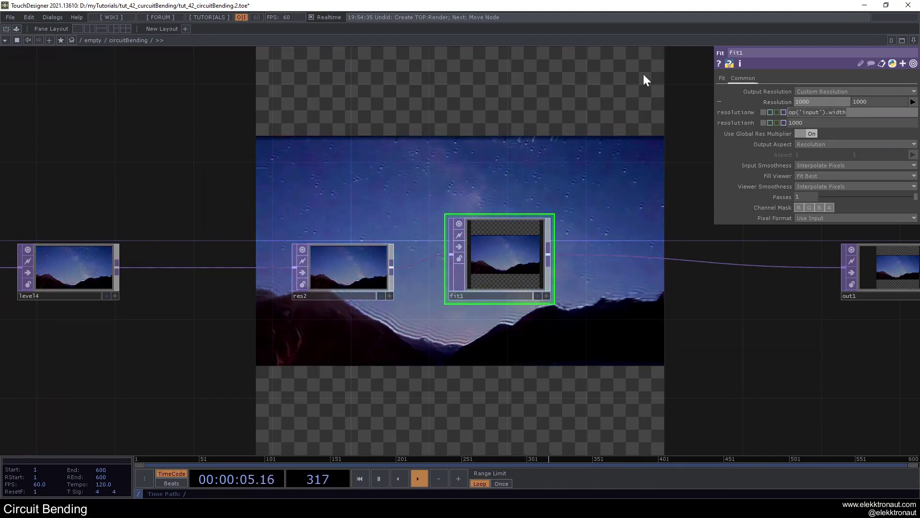
- Drive fit1's resolution height with the expression op('input').height
key("ctrl+c")
left_click(813, 123)
key("ctrl+v")
left_click_drag(847, 122, 841, 121)
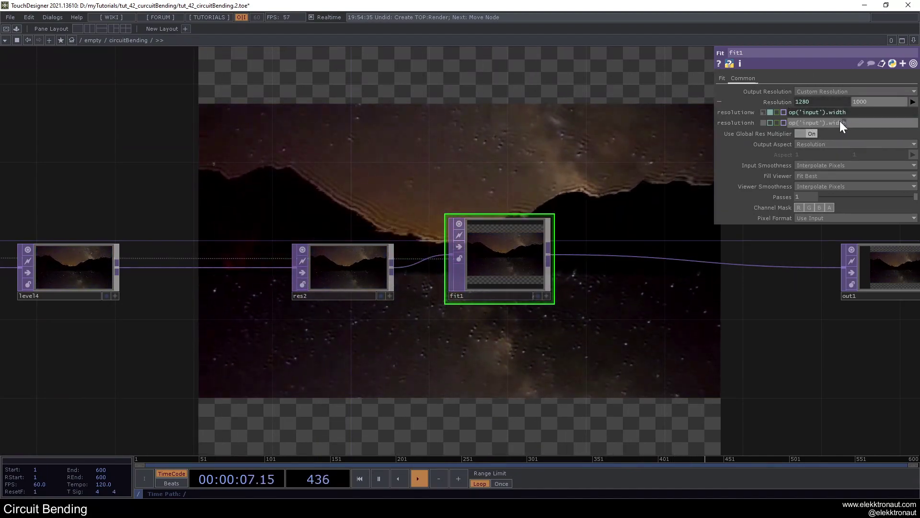
double_click(837, 122)
type("height")
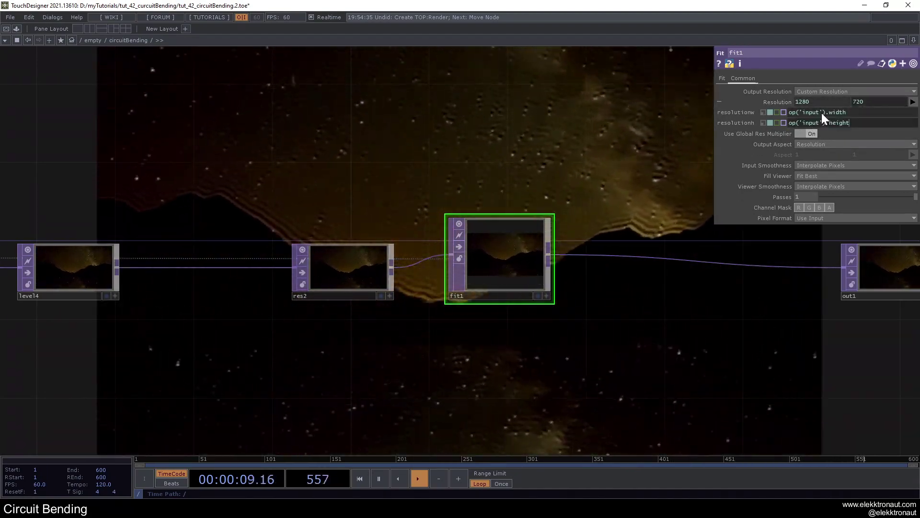
left_click(773, 99)
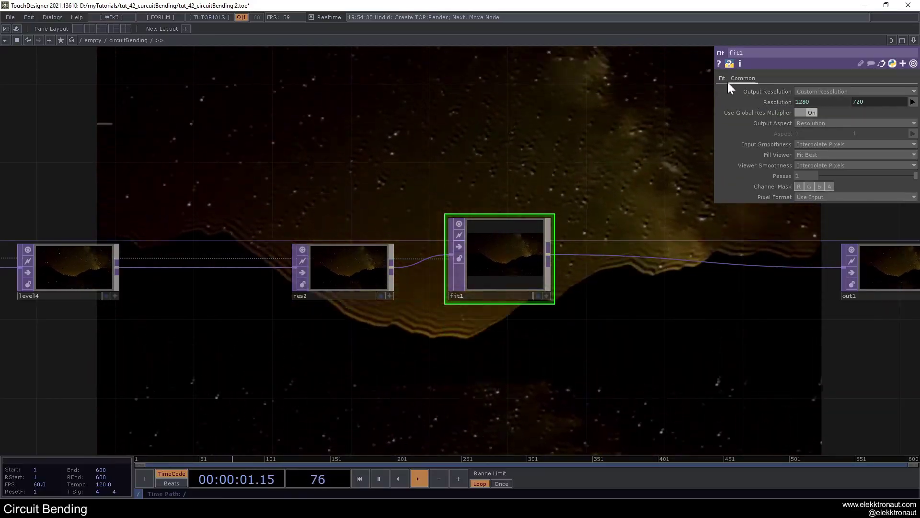
- Check fit1's fit mode and view its output size in the operator info
left_click(724, 79)
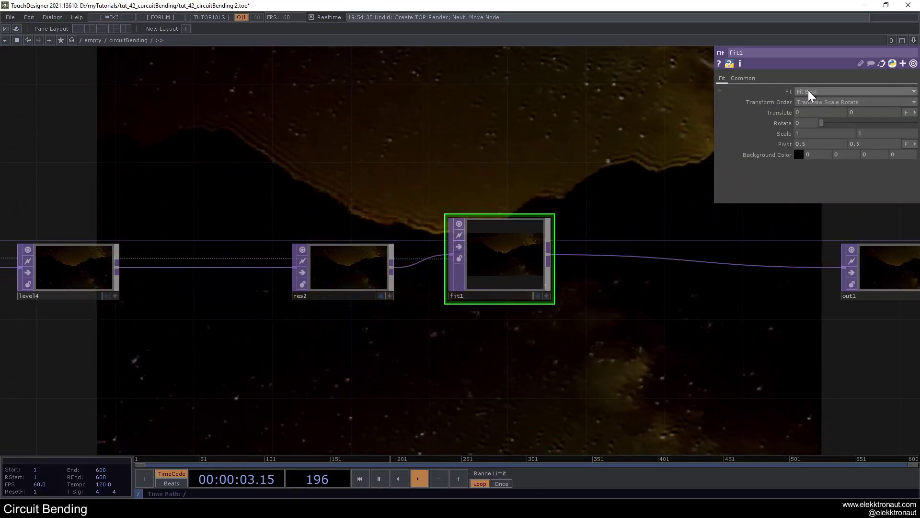
scroll(509, 192, "down", 2)
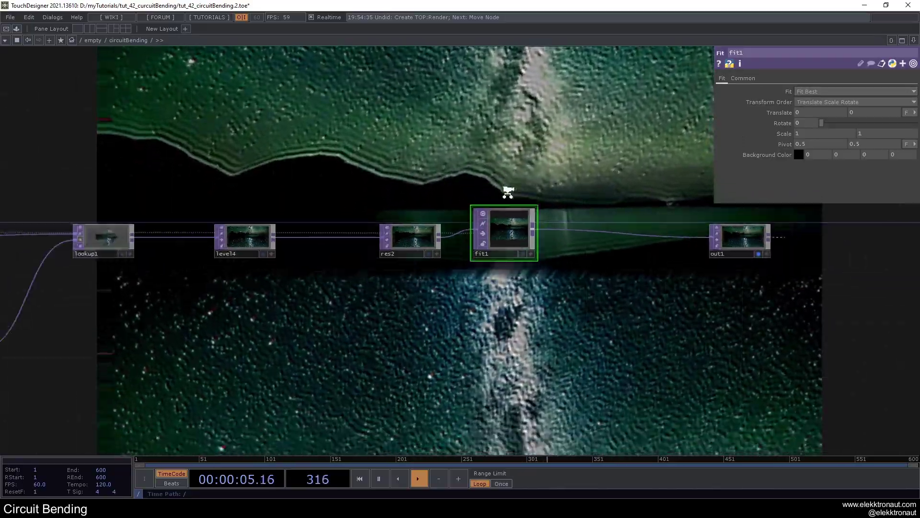
scroll(510, 193, "down", 2)
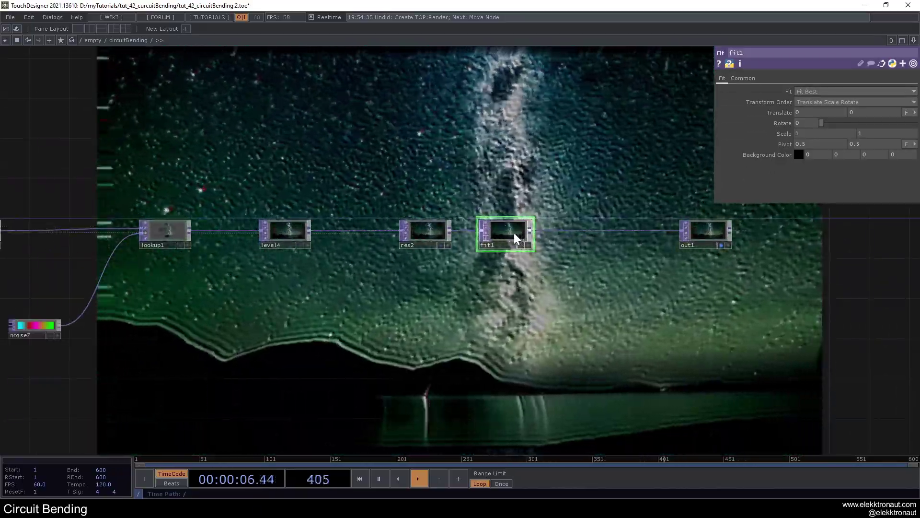
middle_click(509, 228)
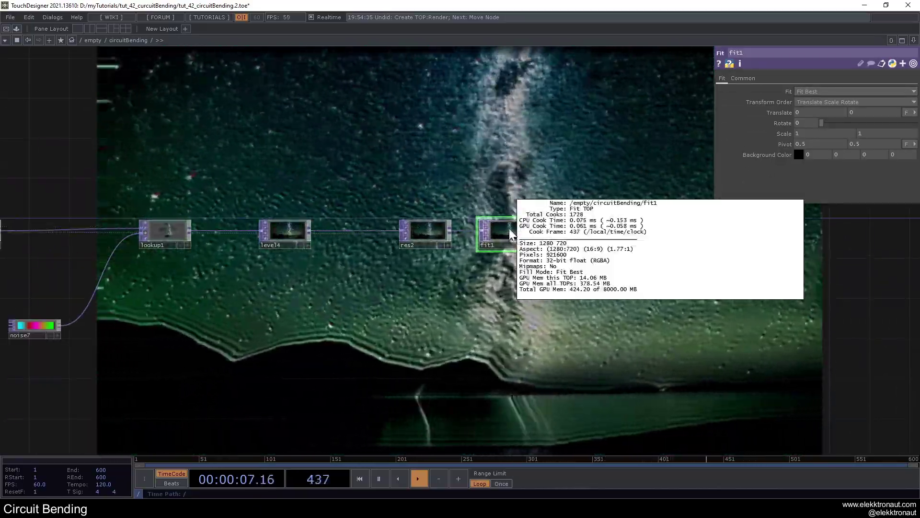
scroll(408, 231, "up", 2)
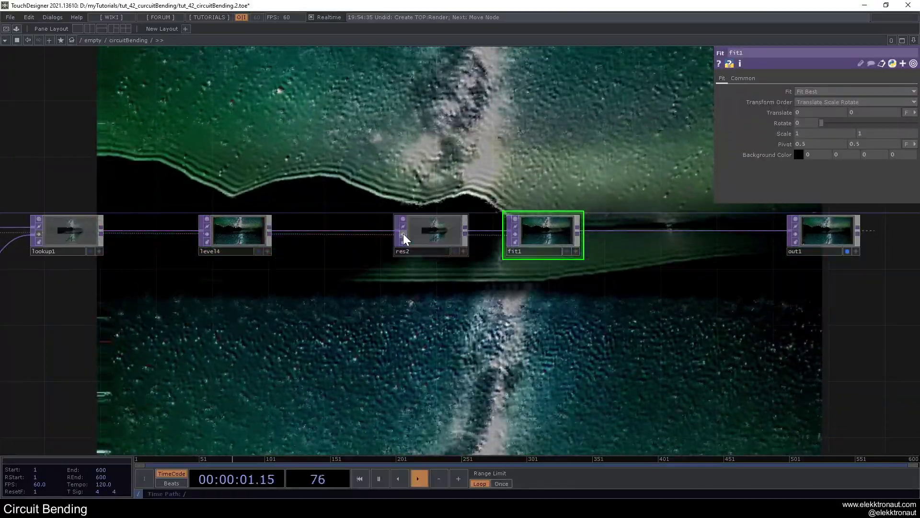
- Look over the complete effect network from in1 to out1
scroll(453, 253, "down", 5)
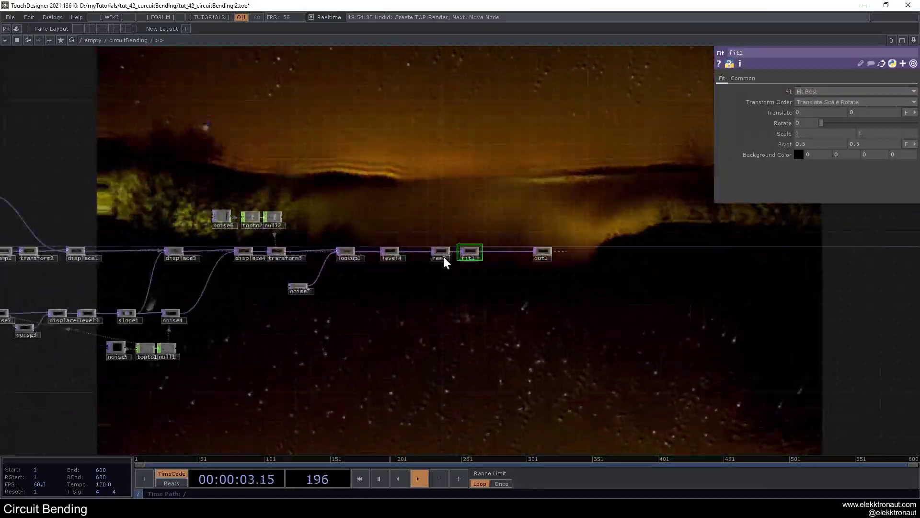
left_click_drag(461, 206, 648, 198)
left_click_drag(537, 186, 612, 169)
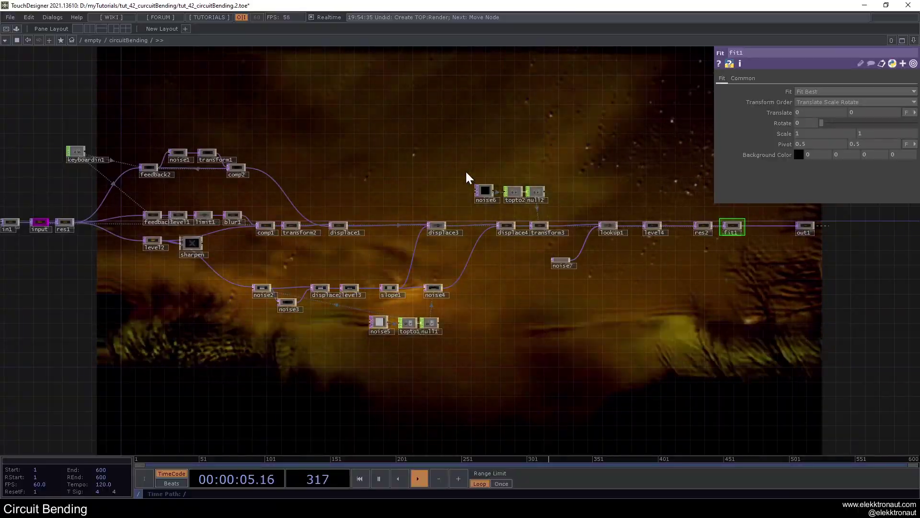
scroll(372, 179, "up", 4)
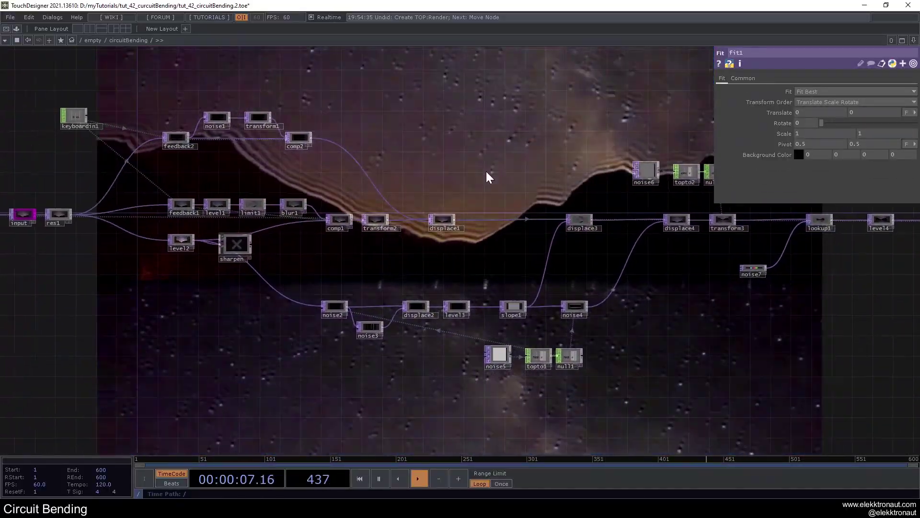
scroll(576, 212, "up", 5)
scroll(471, 304, "down", 3)
scroll(434, 257, "down", 4)
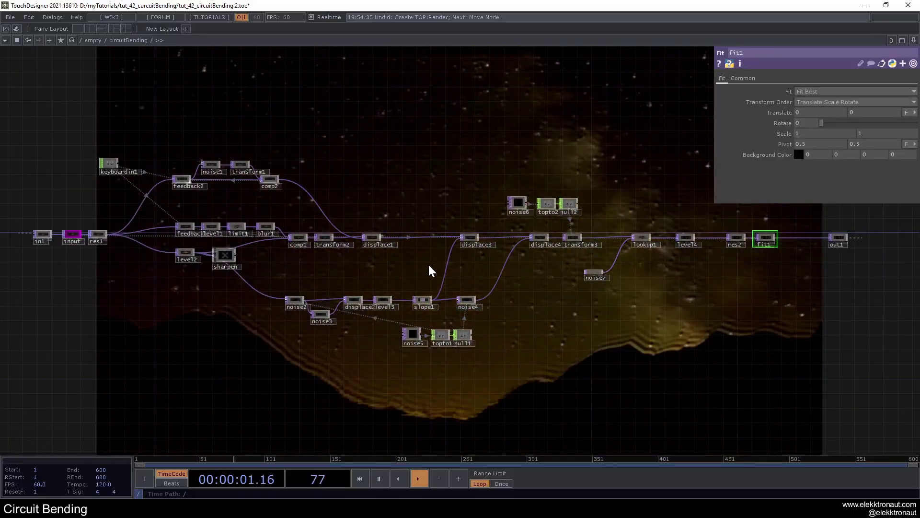
- Review the noise parameters of noise2 and noise1 and how both operators sit in the network
scroll(288, 303, "up", 3)
left_click(308, 297)
scroll(410, 254, "down", 2)
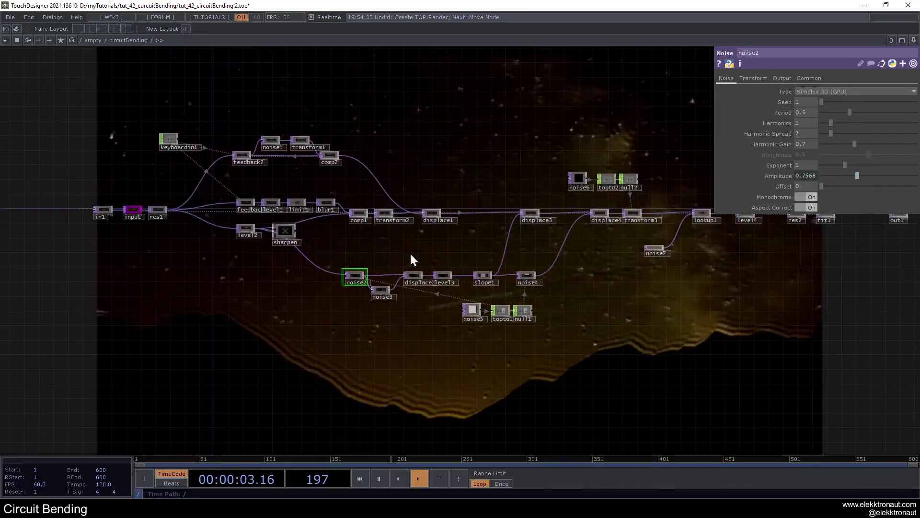
scroll(411, 254, "down", 1)
left_click_drag(389, 247, 372, 271)
scroll(249, 165, "up", 3)
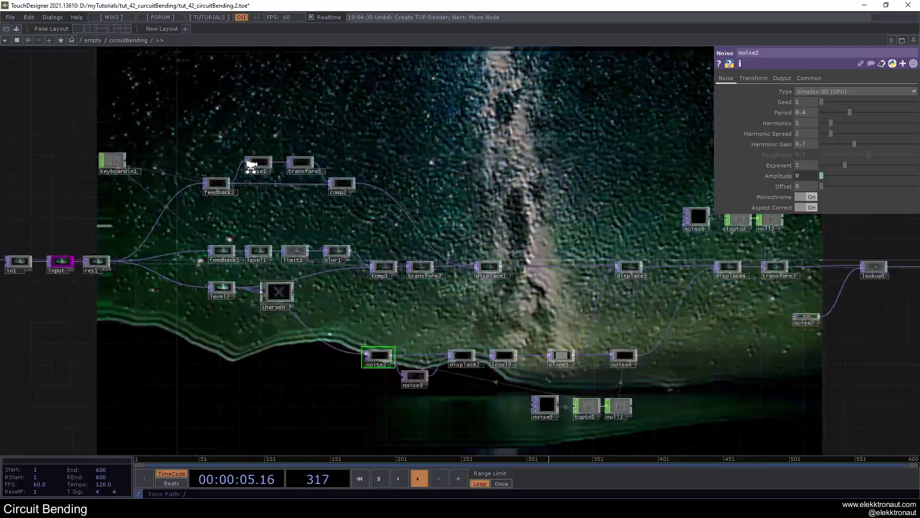
scroll(248, 165, "up", 2)
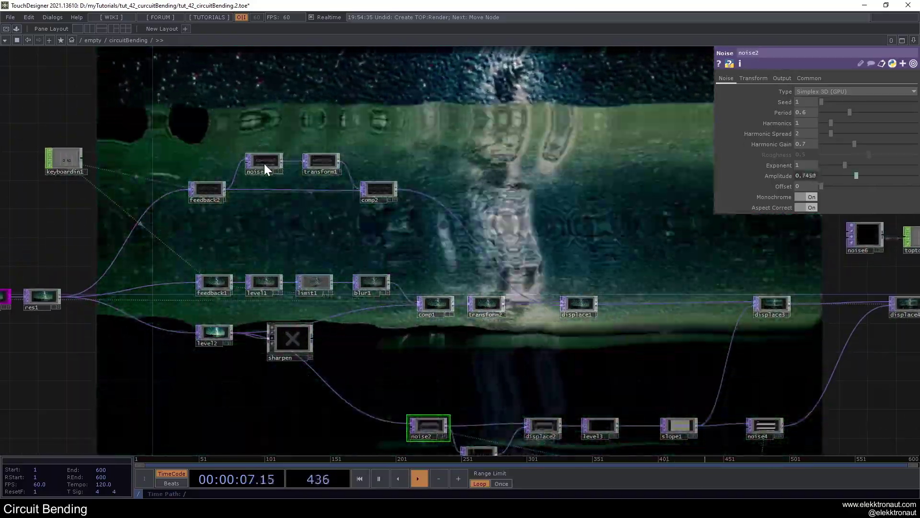
left_click(264, 163)
scroll(462, 192, "down", 2)
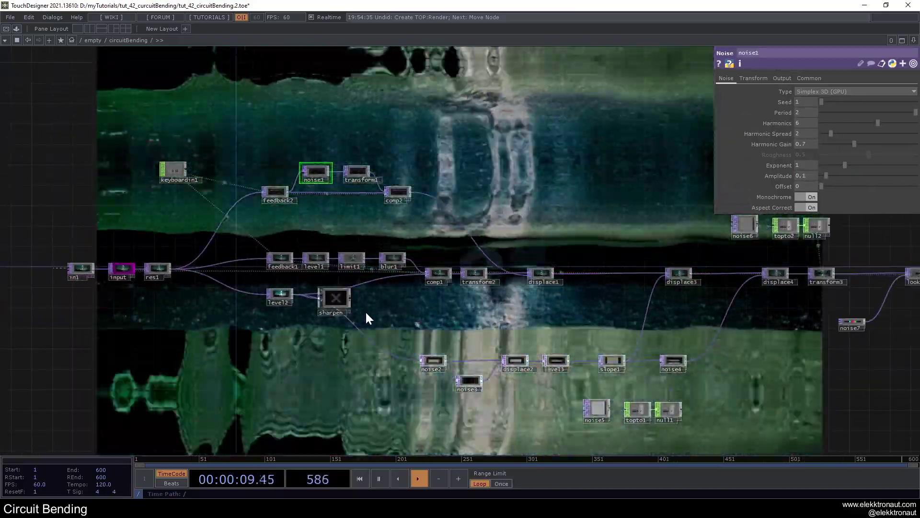
left_click_drag(365, 311, 353, 277)
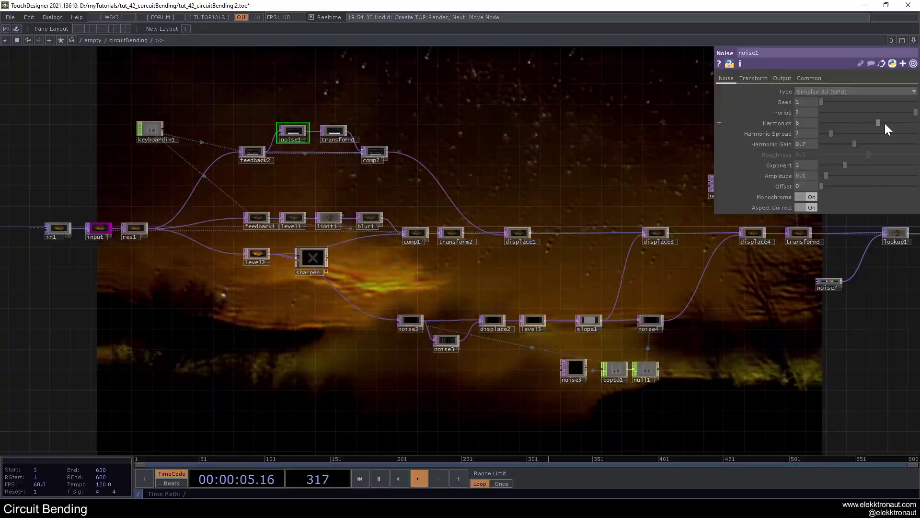
- Inspect transform3's translate values and its connection to the noise6, topto2 and null2 chain
left_click_drag(464, 211, 273, 153)
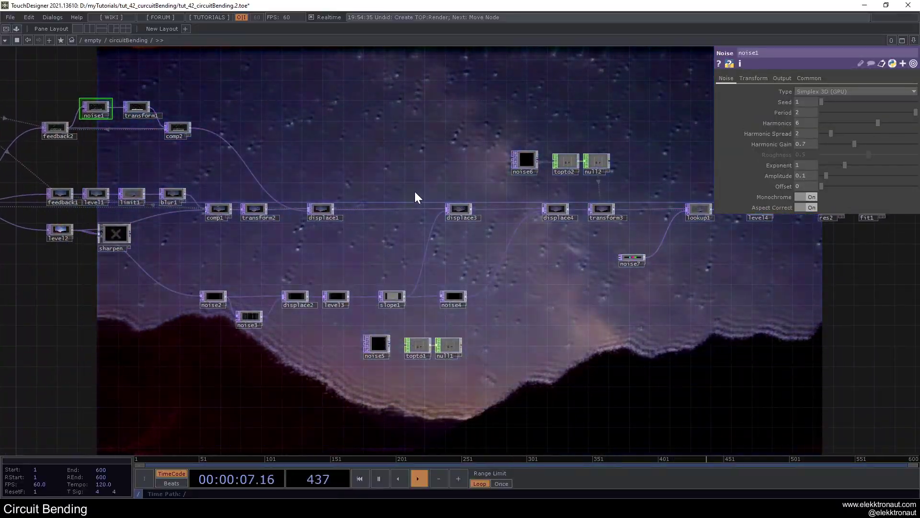
scroll(690, 211, "up", 5)
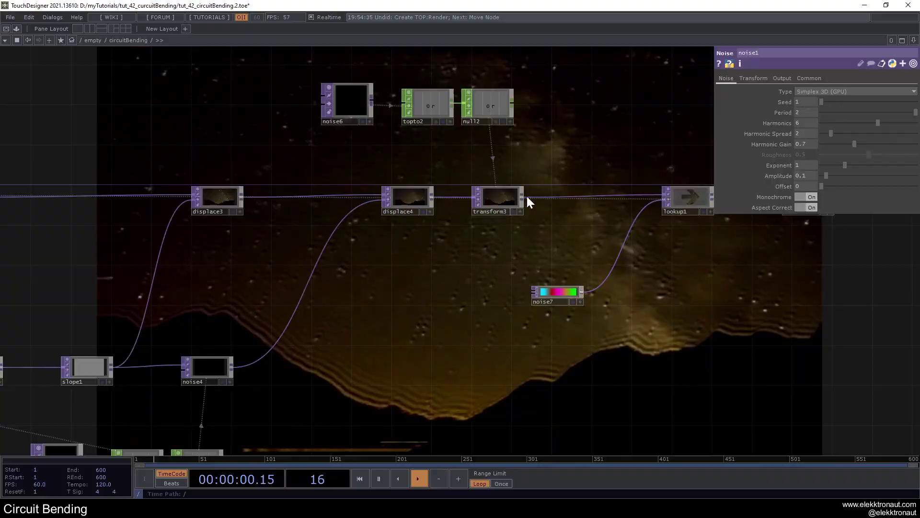
left_click(498, 197)
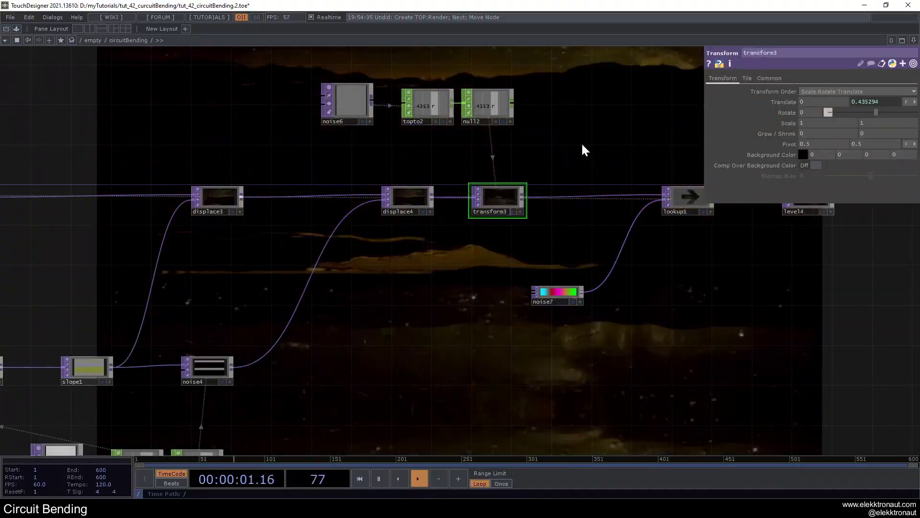
scroll(503, 236, "down", 4)
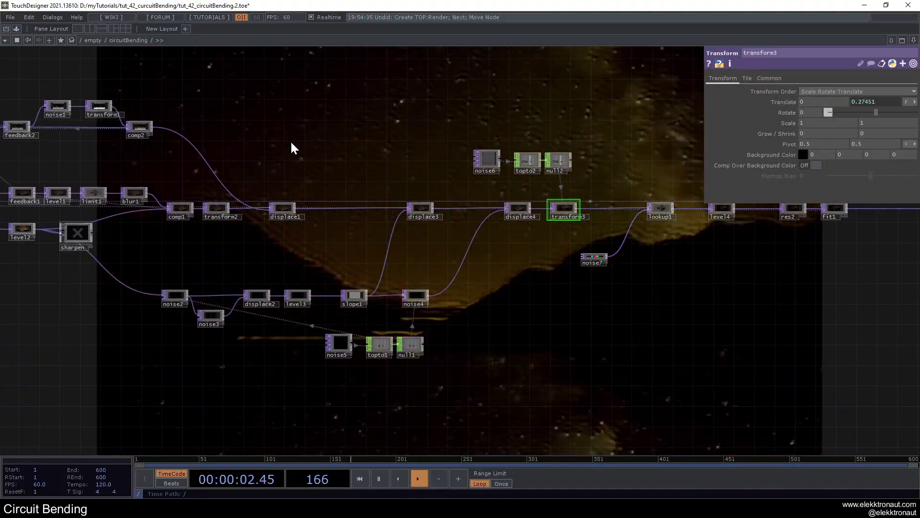
left_click_drag(293, 148, 546, 177)
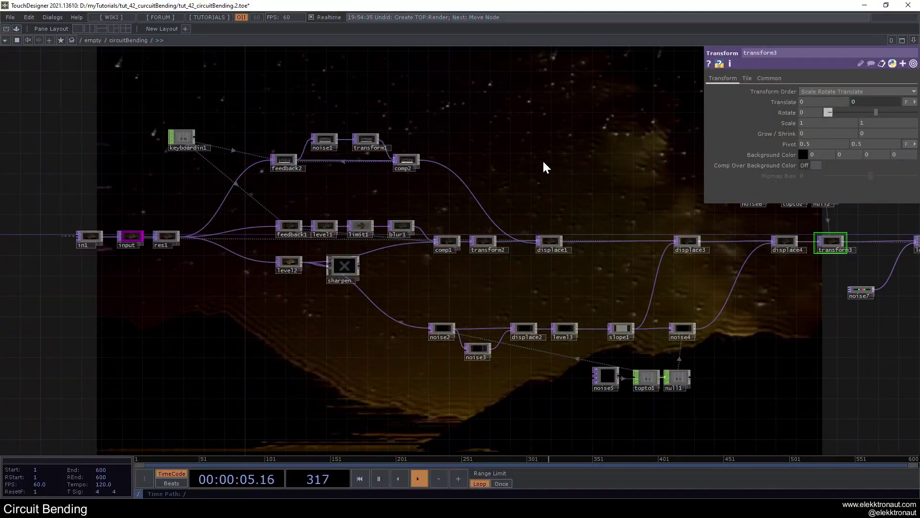
- Set limit1's quantize value step to 0.845
scroll(357, 225, "up", 5)
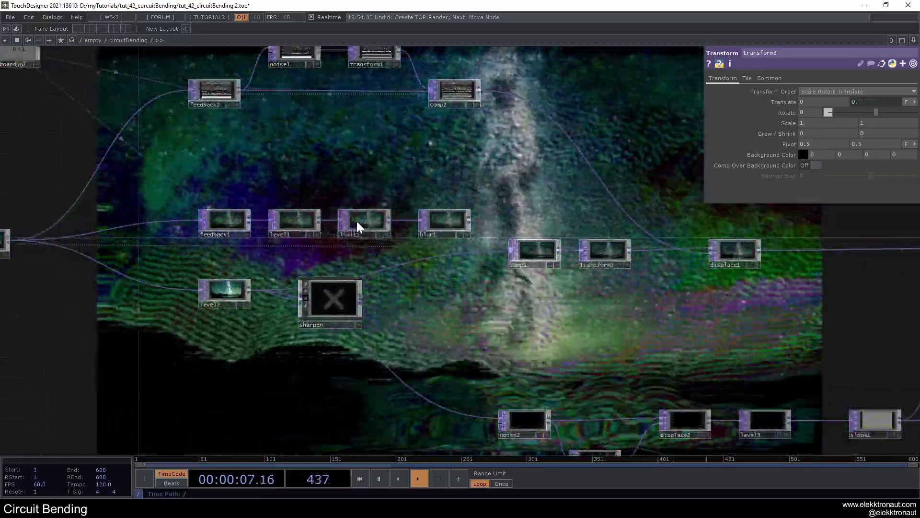
left_click(355, 223)
left_click_drag(853, 101, 882, 102)
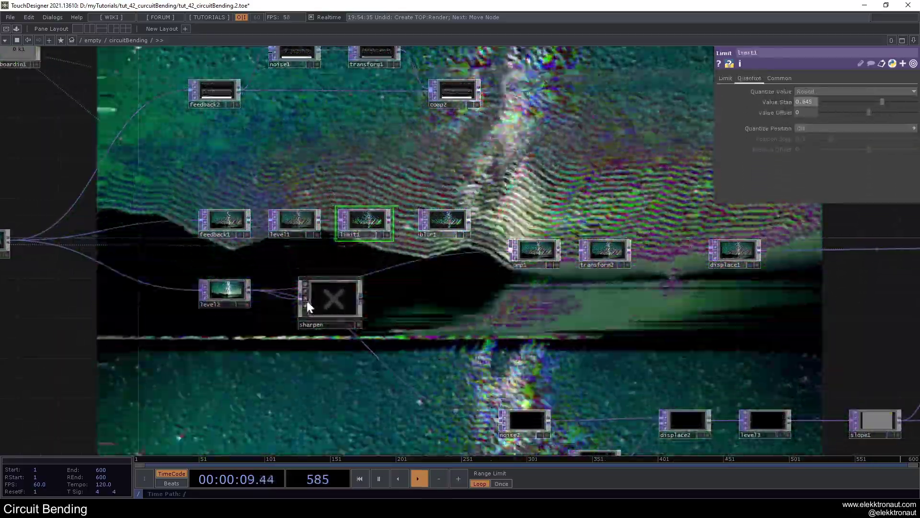
- Re-enable the bypassed sharpen component between level2 and comp1
left_click(309, 302)
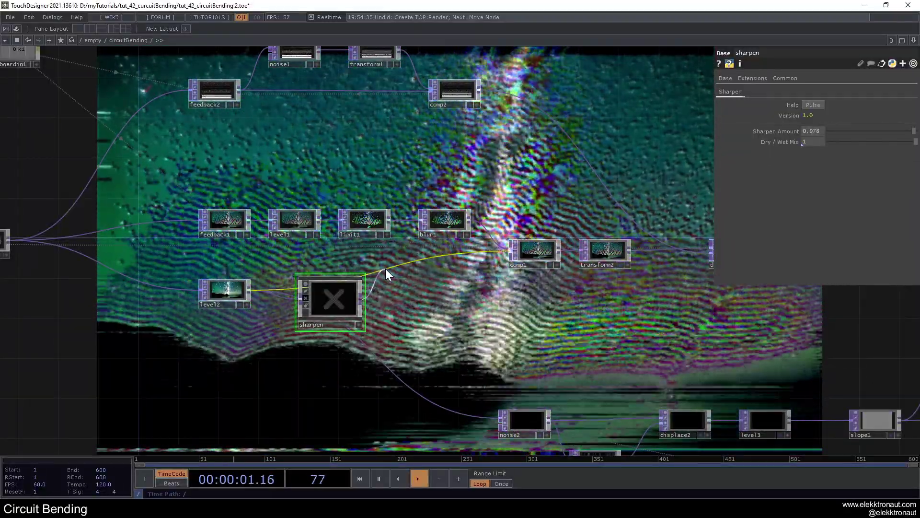
left_click_drag(385, 268, 386, 268)
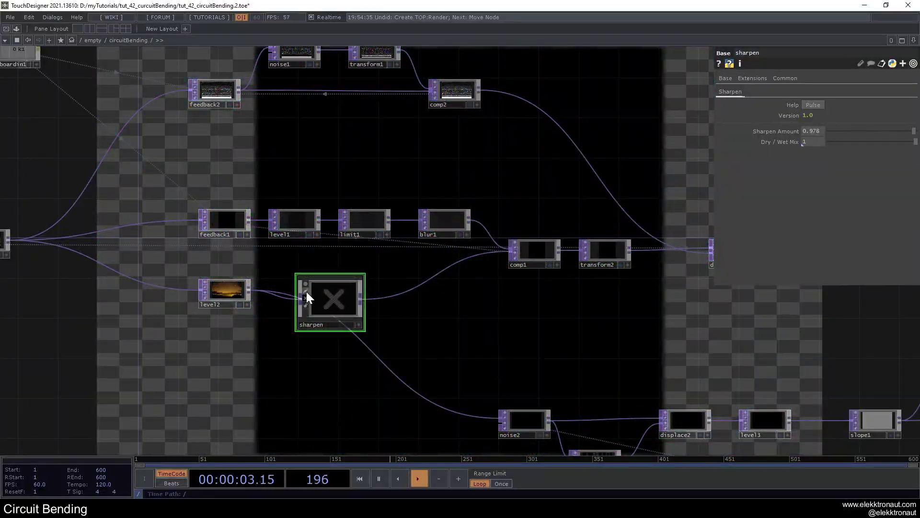
scroll(523, 251, "down", 2)
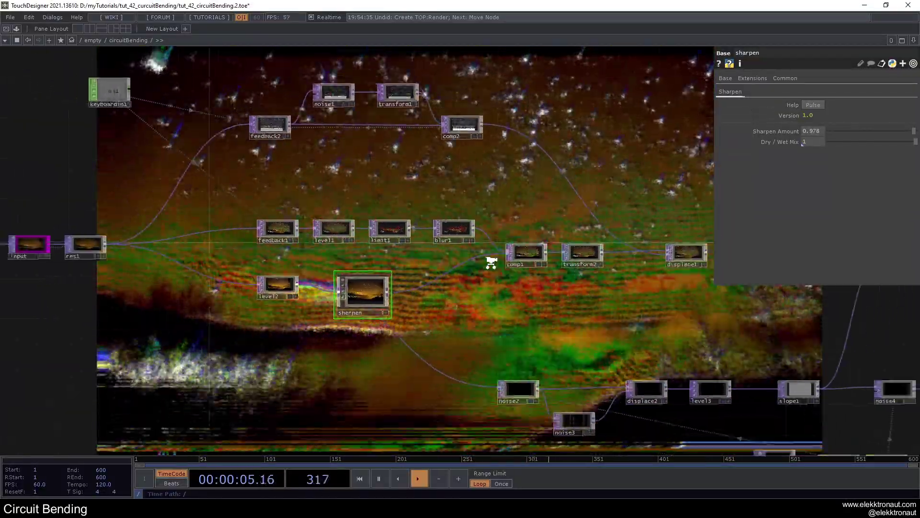
scroll(547, 307, "down", 1)
scroll(404, 249, "down", 3)
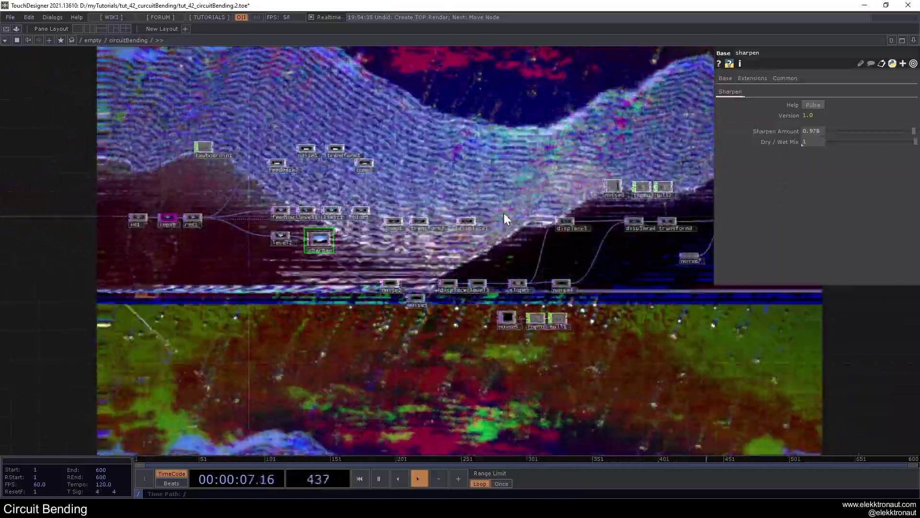
- Lower the sharpen component's Sharpen Amount to 0.56
left_click_drag(521, 162, 427, 160)
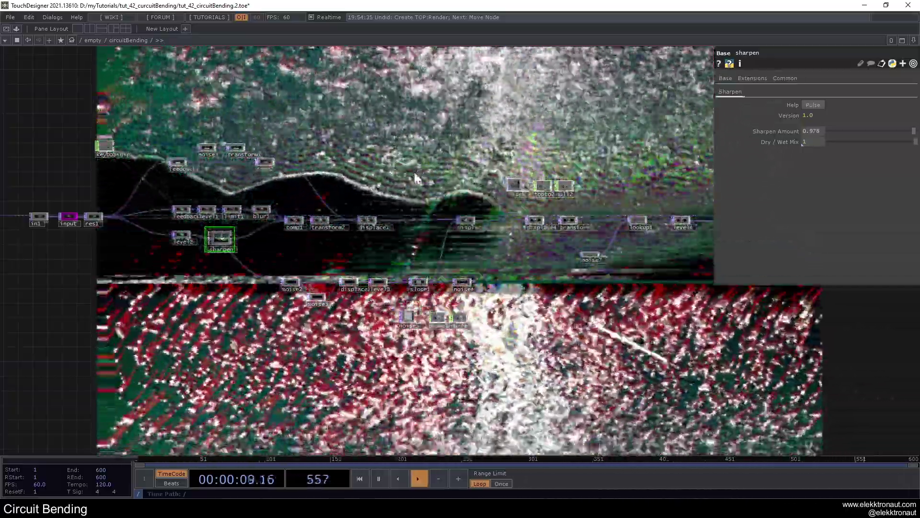
left_click_drag(904, 130, 877, 133)
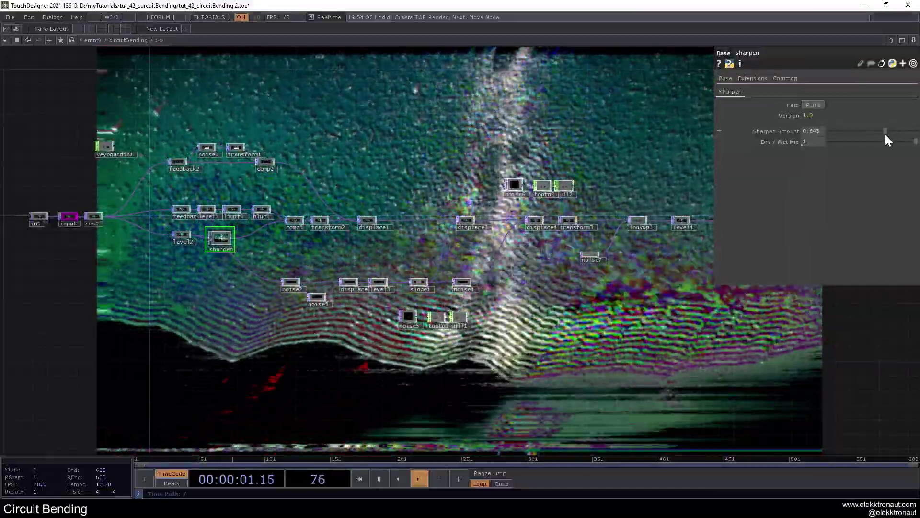
left_click_drag(353, 144, 452, 129)
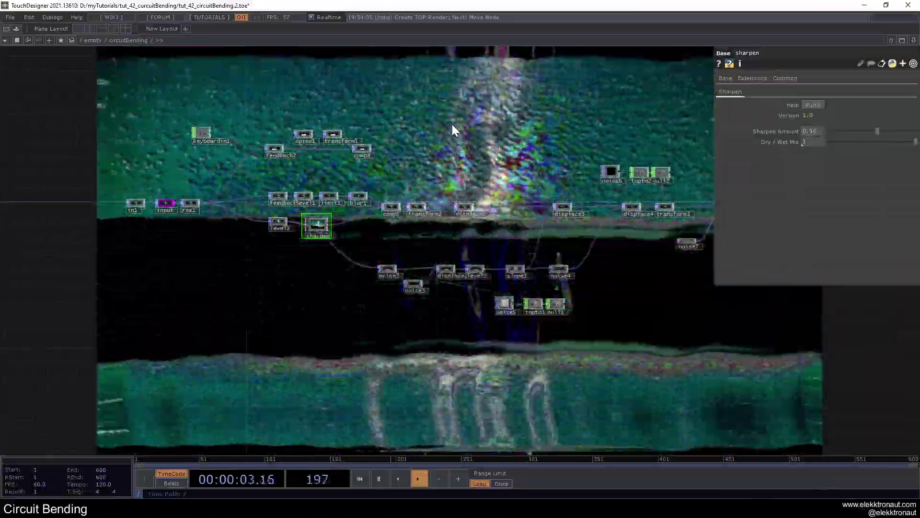